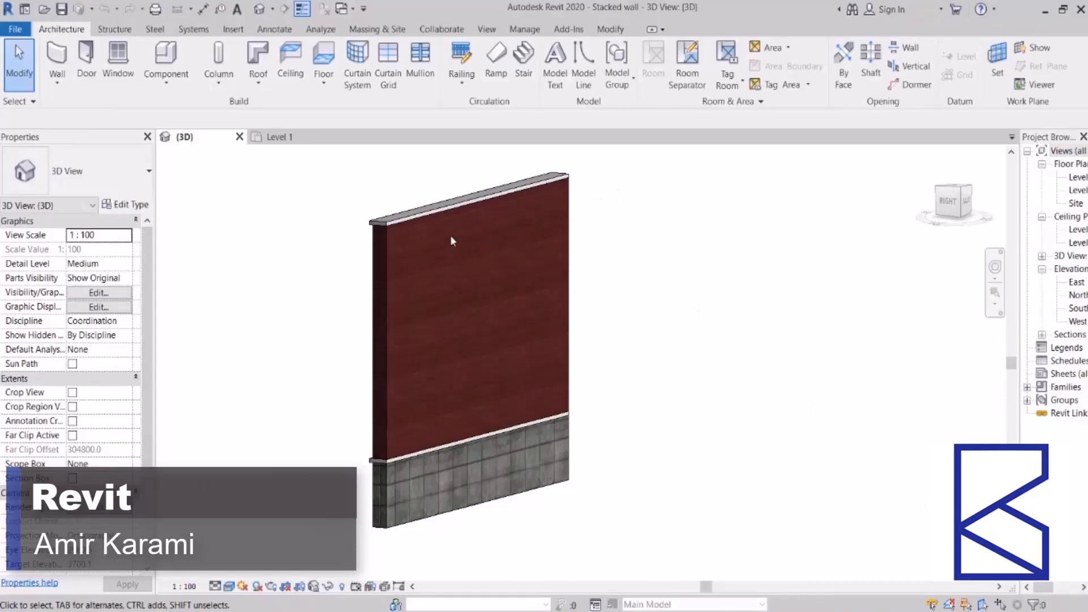
# Step: Browse the available wall types down to the Stacked Wall type Exterior - Brick Over Block w Metal Stud
pyautogui.click(57, 55)
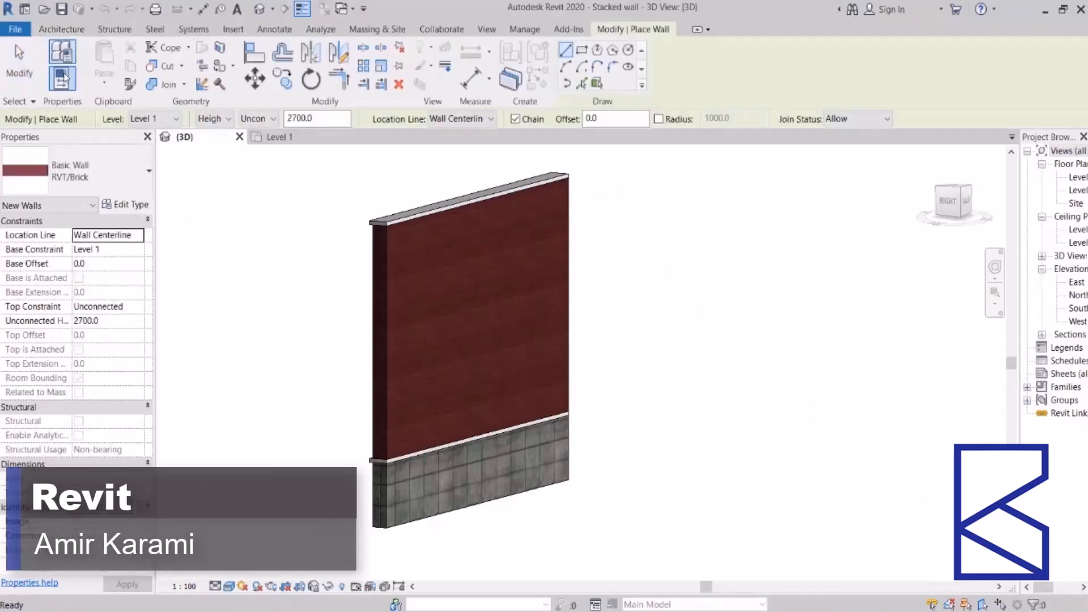
pyautogui.click(121, 185)
pyautogui.moveTo(204, 405); pyautogui.dragTo(201, 229)
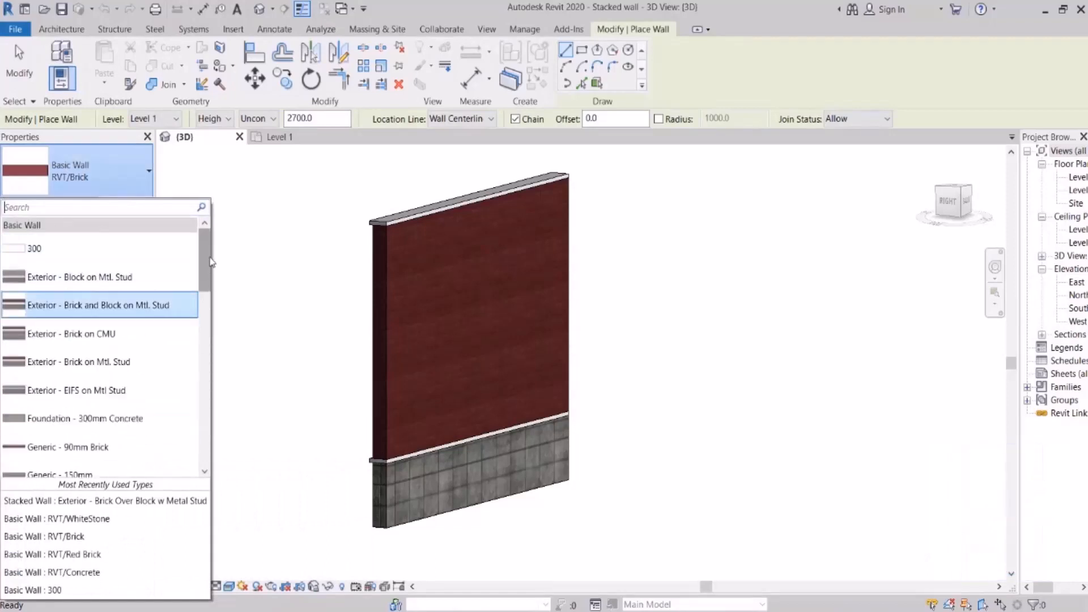
pyautogui.click(207, 335)
pyautogui.moveTo(207, 334); pyautogui.dragTo(204, 436)
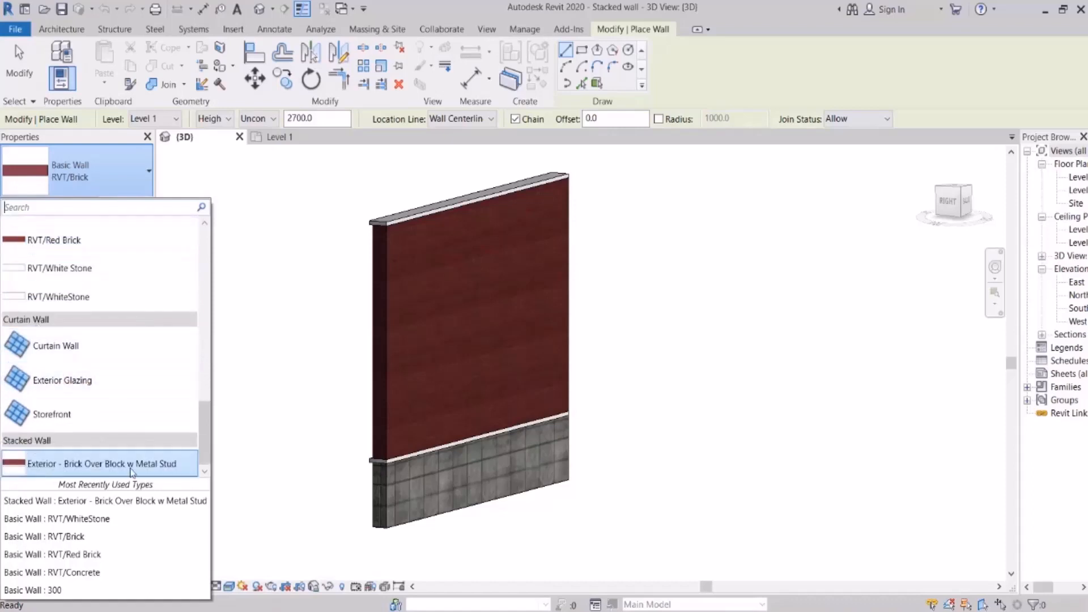
pyautogui.moveTo(142, 463)
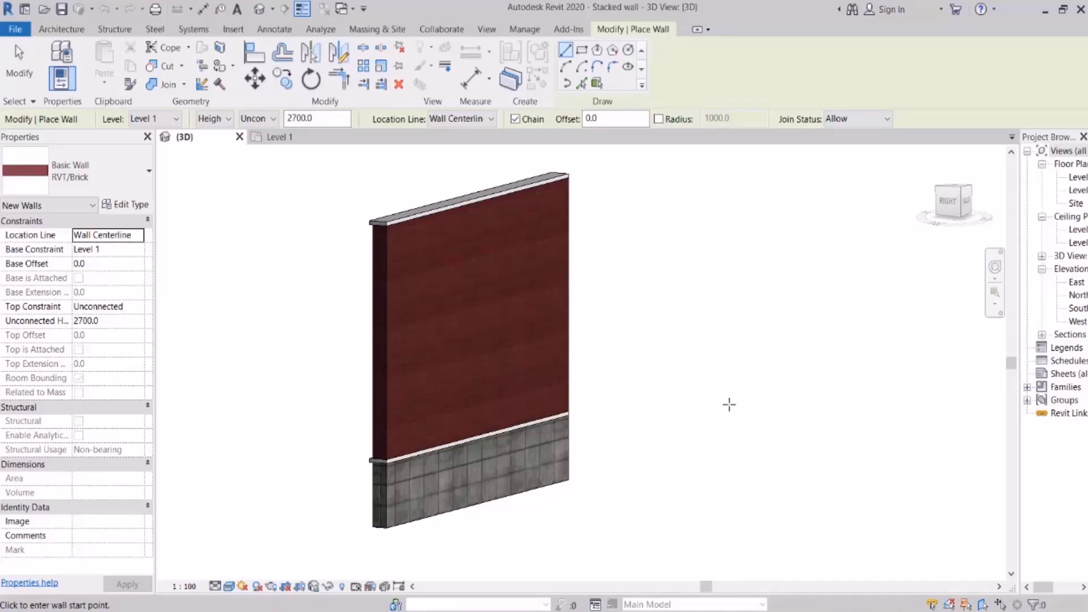
# Step: Examine the existing wall's concrete base, brick section and stone bands from several angles, and leave wall placement
pyautogui.scroll(3, 408, 513)
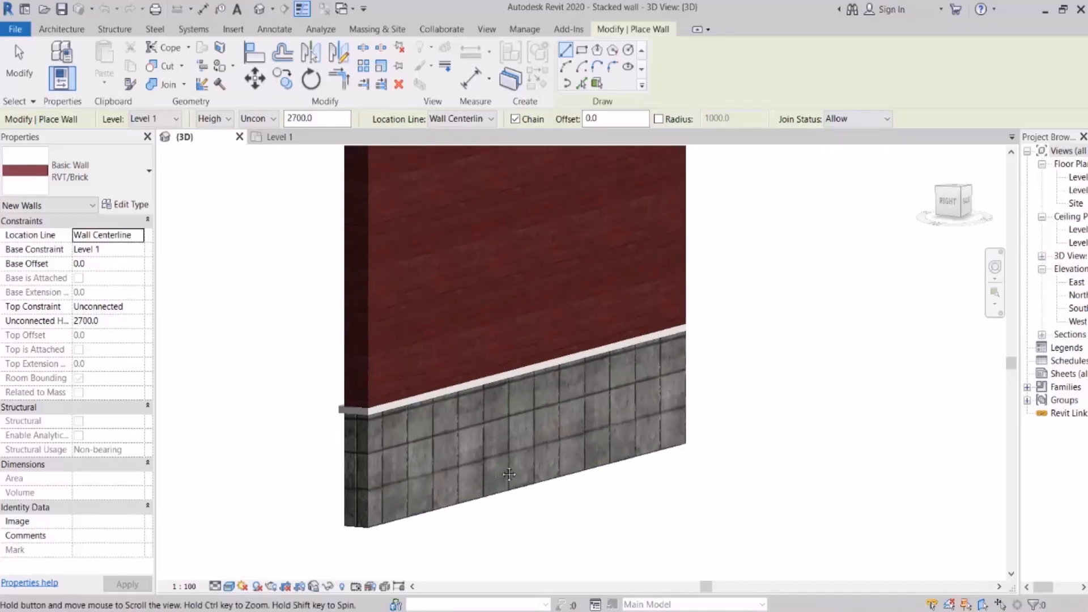
pyautogui.moveTo(508, 474); pyautogui.dragTo(610, 447, button='middle')
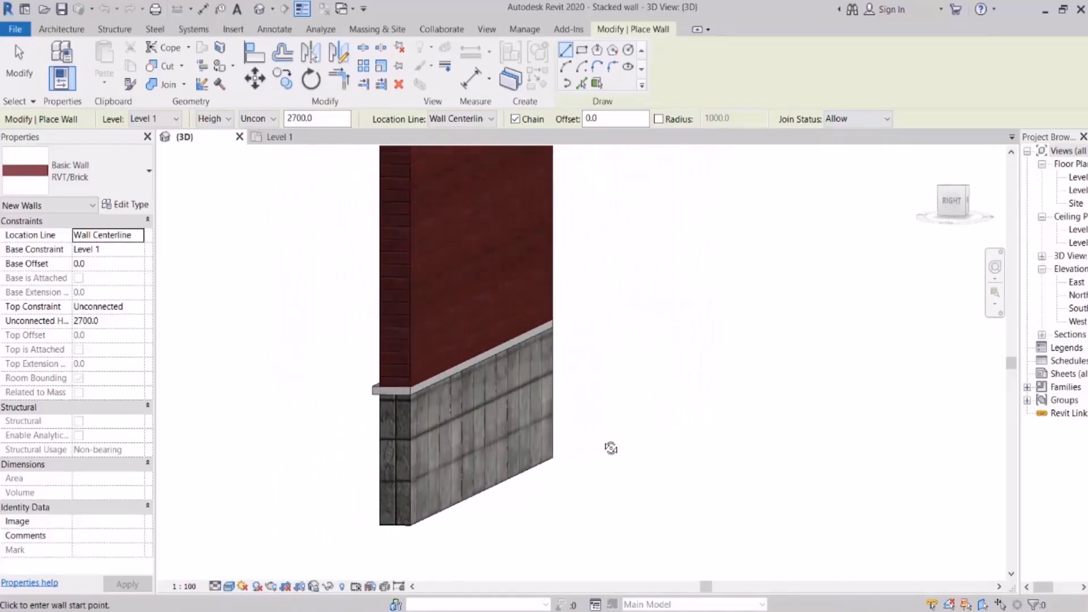
pyautogui.scroll(2, 417, 488)
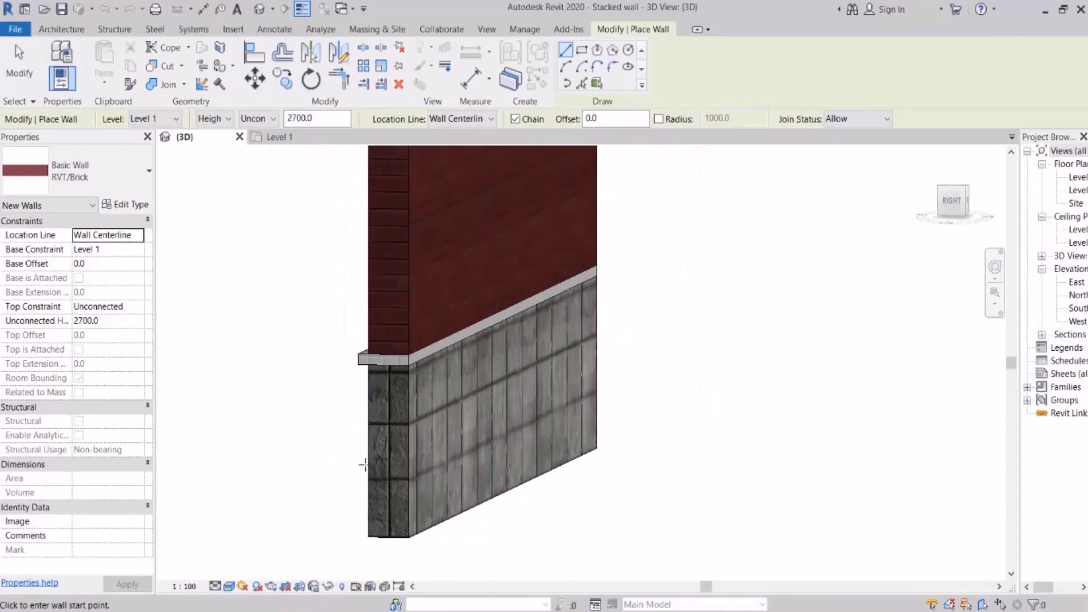
pyautogui.scroll(4, 425, 388)
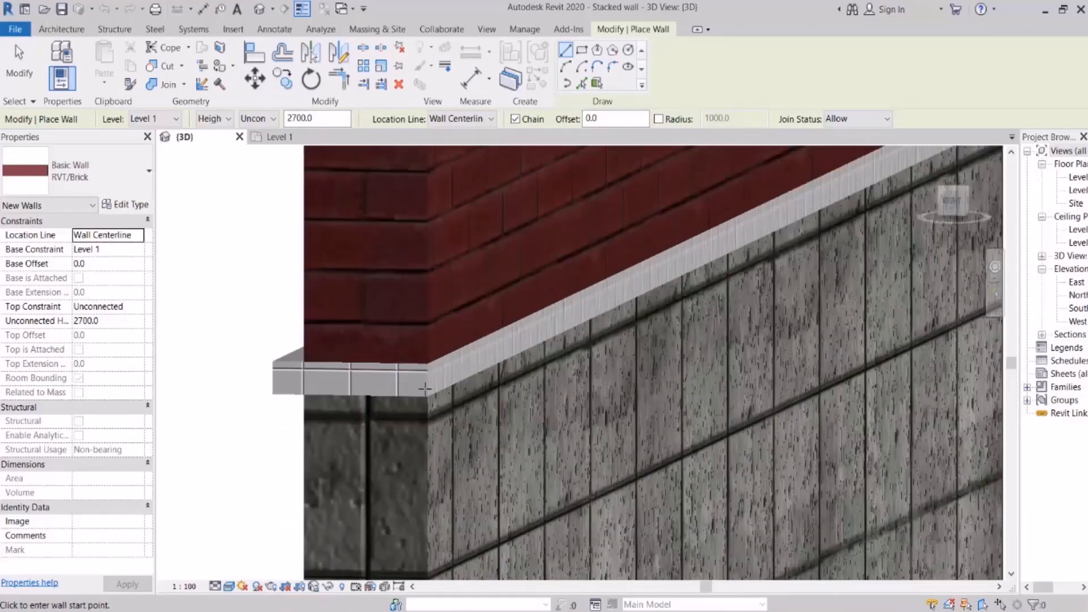
pyautogui.scroll(-6, 424, 388)
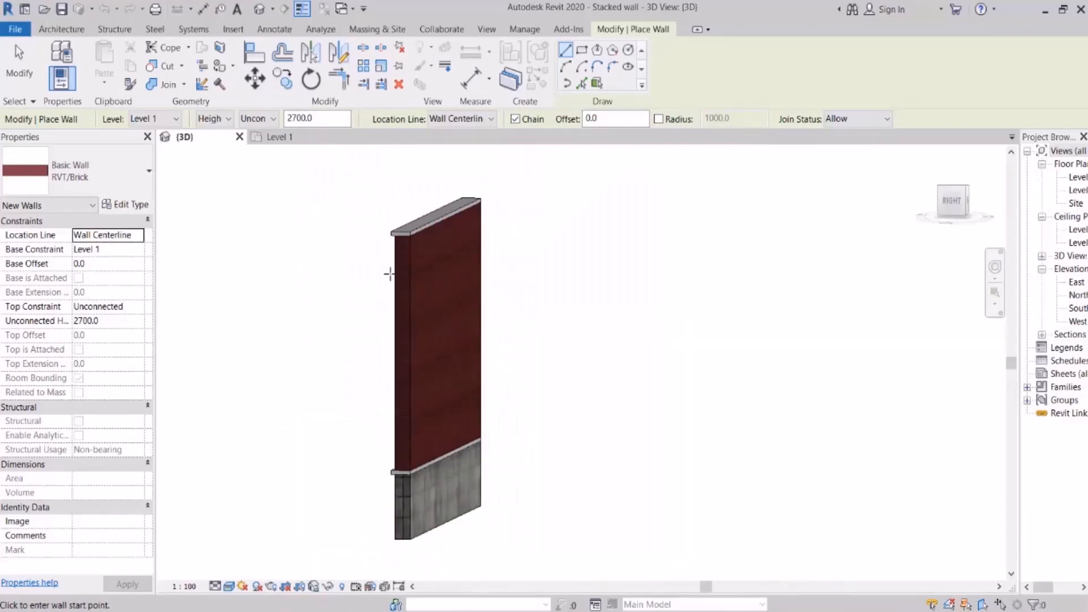
pyautogui.scroll(5, 400, 233)
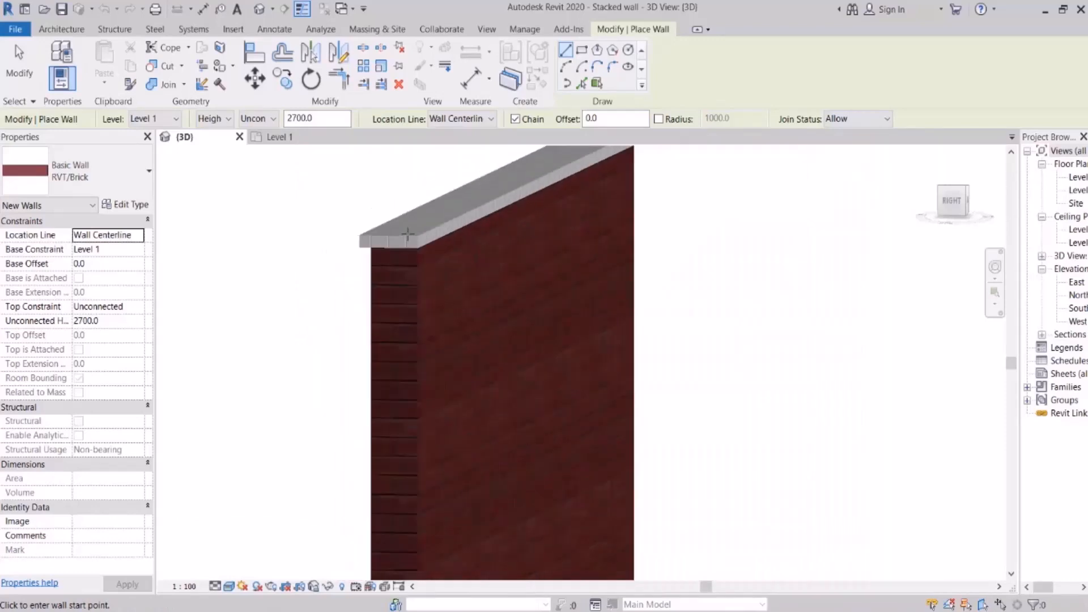
pyautogui.scroll(-5, 406, 234)
pyautogui.keyDown('shift'); pyautogui.moveTo(534, 287); pyautogui.dragTo(510, 321, button='middle'); pyautogui.keyUp('shift')
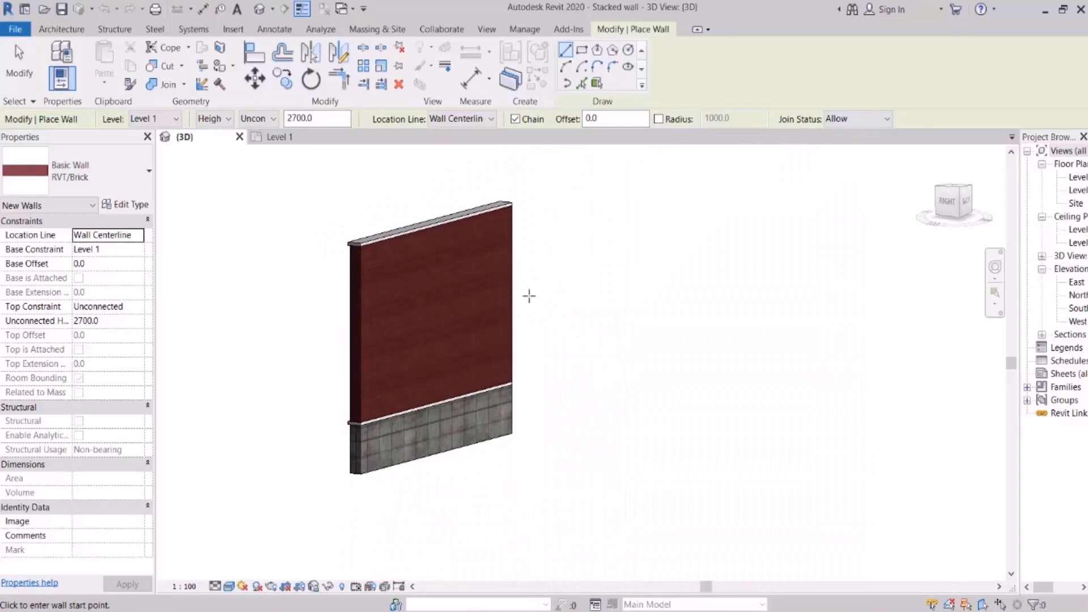
pyautogui.moveTo(527, 294); pyautogui.dragTo(563, 324, button='middle')
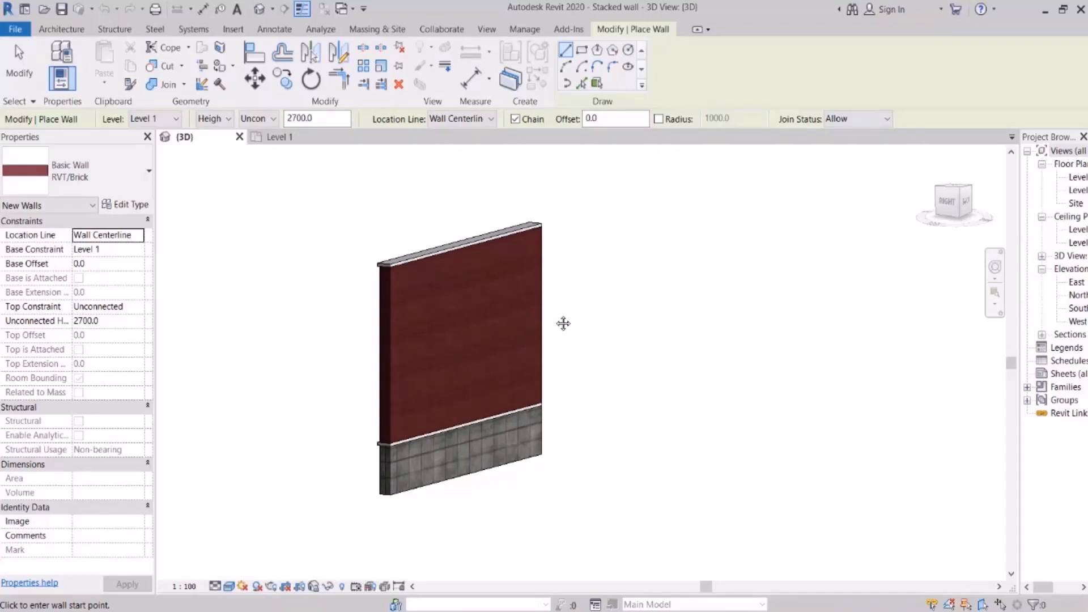
pyautogui.scroll(3, 442, 368)
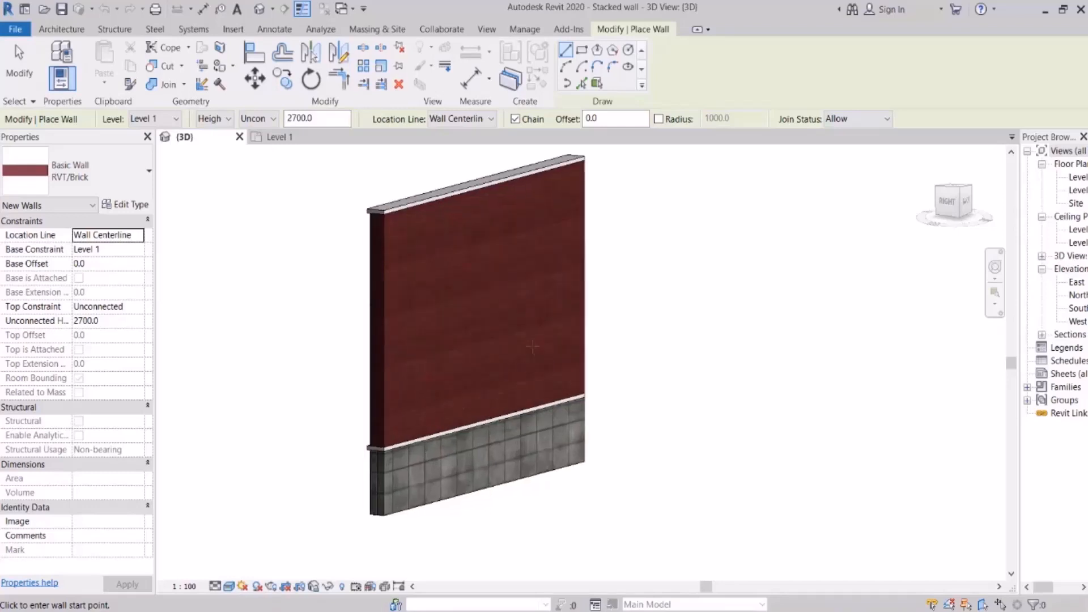
pyautogui.moveTo(519, 414)
pyautogui.keyDown('shift'); pyautogui.mouseDown(button='middle')
pyautogui.moveTo(604, 389)
pyautogui.moveTo(510, 403)
pyautogui.mouseUp(button='middle'); pyautogui.keyUp('shift')
pyautogui.scroll(3, 477, 447)
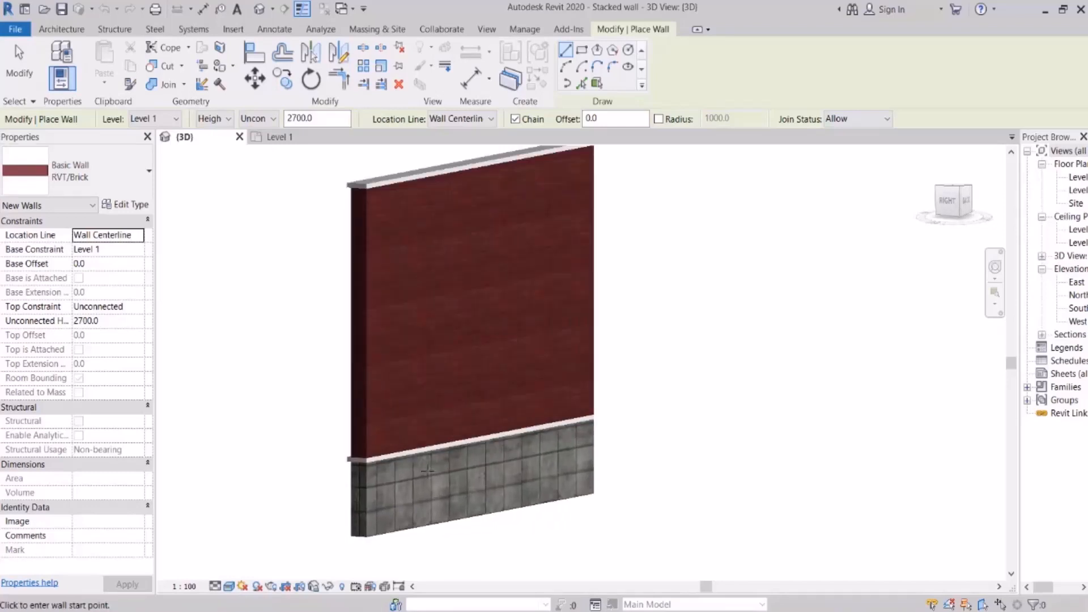
pyautogui.scroll(-4, 478, 447)
pyautogui.press('Escape')
pyautogui.press('Escape')
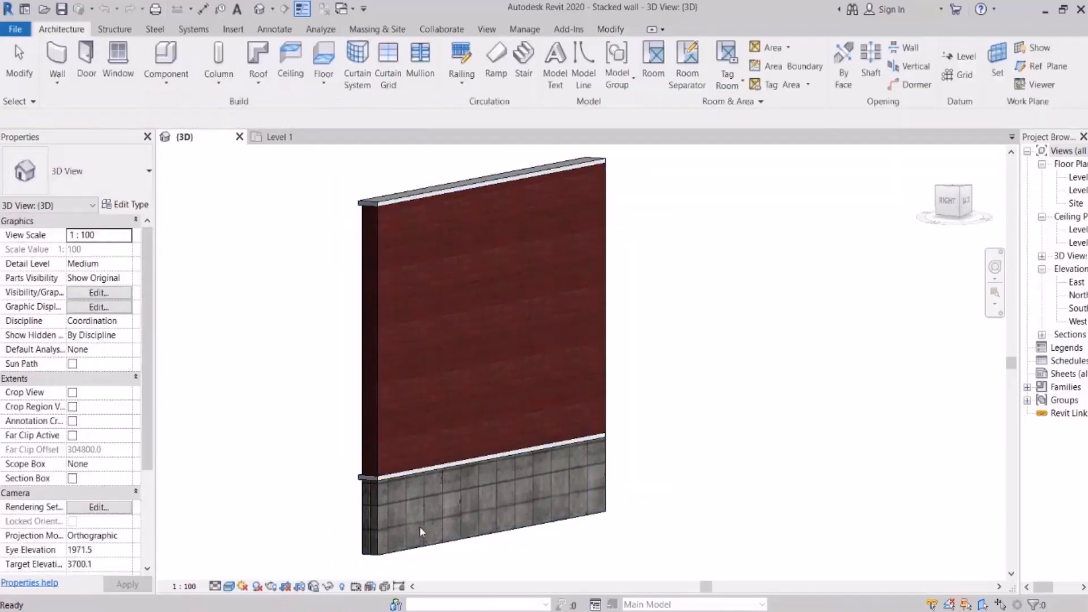
# Step: Inspect up close the stone band between the concrete and brick sections and the stone cap on top of the wall
pyautogui.scroll(5, 391, 498)
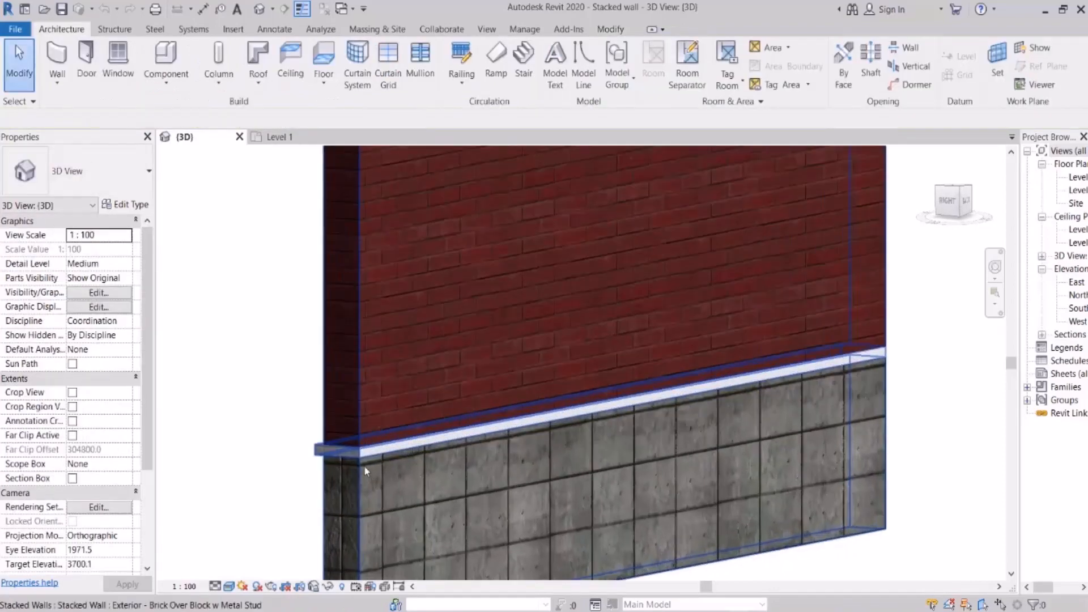
pyautogui.scroll(-3, 400, 526)
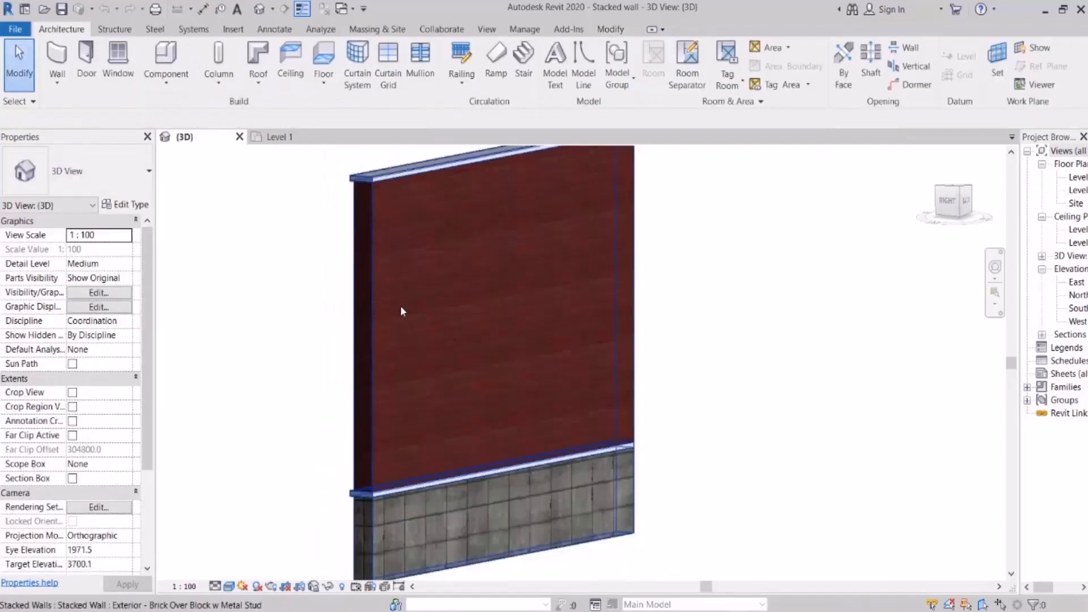
pyautogui.scroll(4, 377, 148)
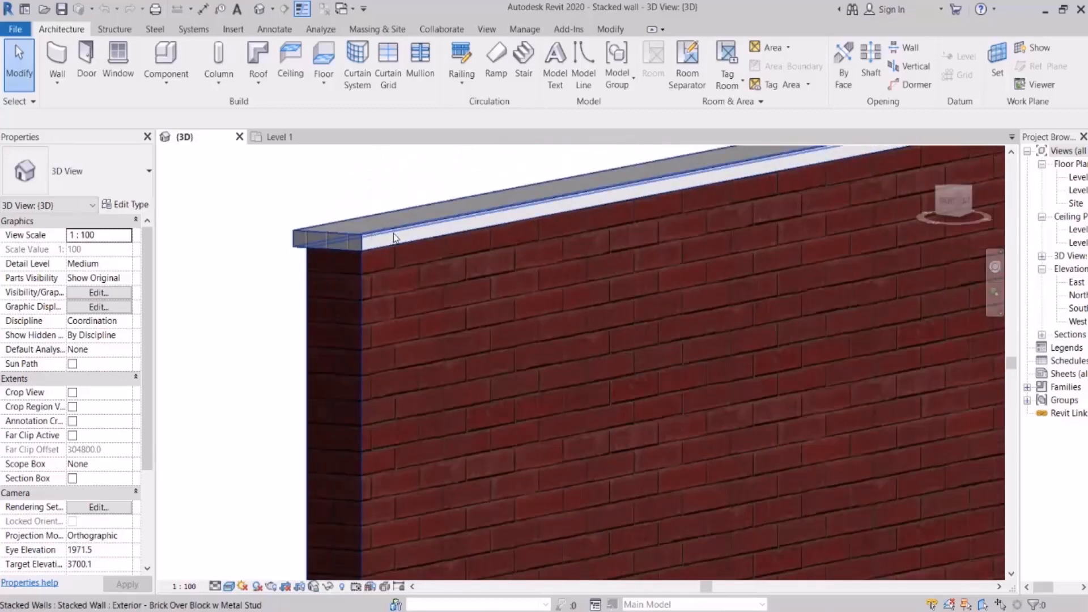
pyautogui.scroll(-3, 395, 237)
pyautogui.scroll(4, 392, 512)
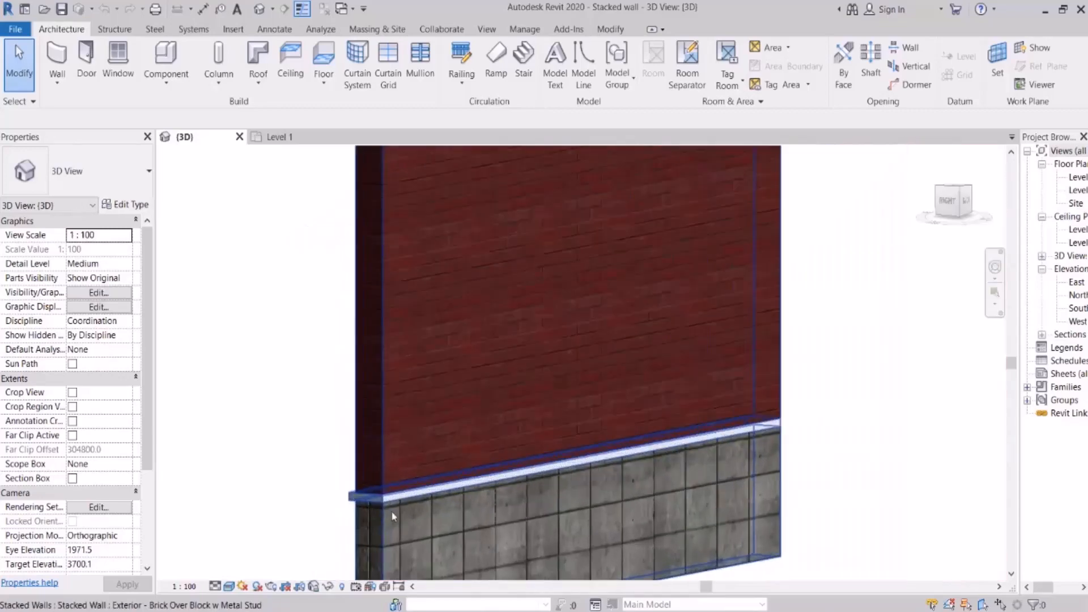
pyautogui.scroll(-2, 392, 508)
pyautogui.scroll(-3, 385, 498)
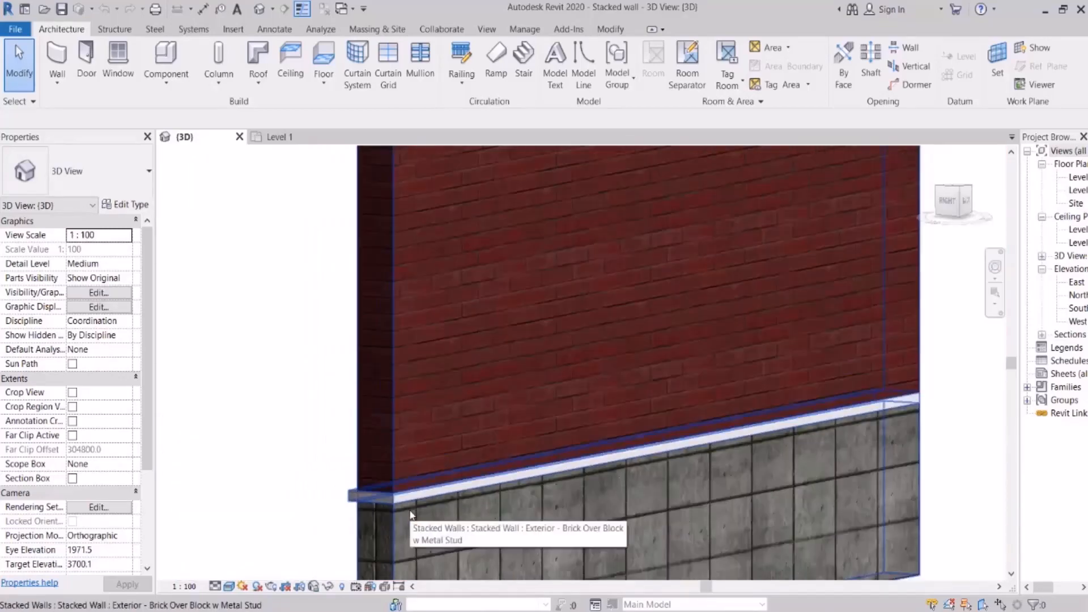
pyautogui.moveTo(417, 215); pyautogui.dragTo(404, 367, button='middle')
pyautogui.scroll(4, 366, 326)
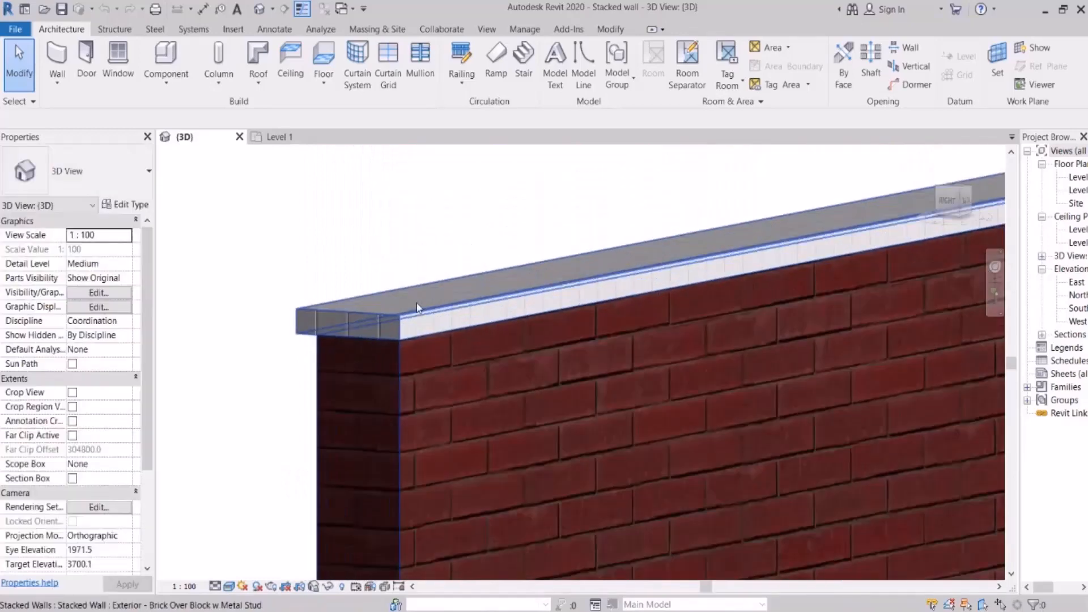
pyautogui.scroll(-6, 437, 284)
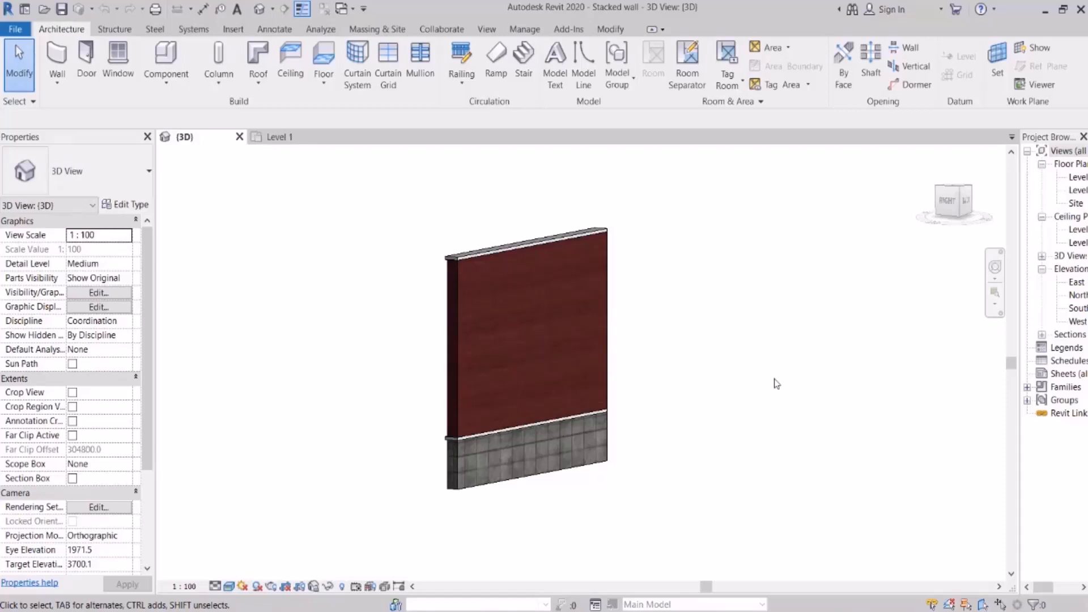
# Step: Open the structure assembly of the stacked wall's type for editing, with the section preview shown
pyautogui.moveTo(533, 380); pyautogui.dragTo(395, 377, button='middle')
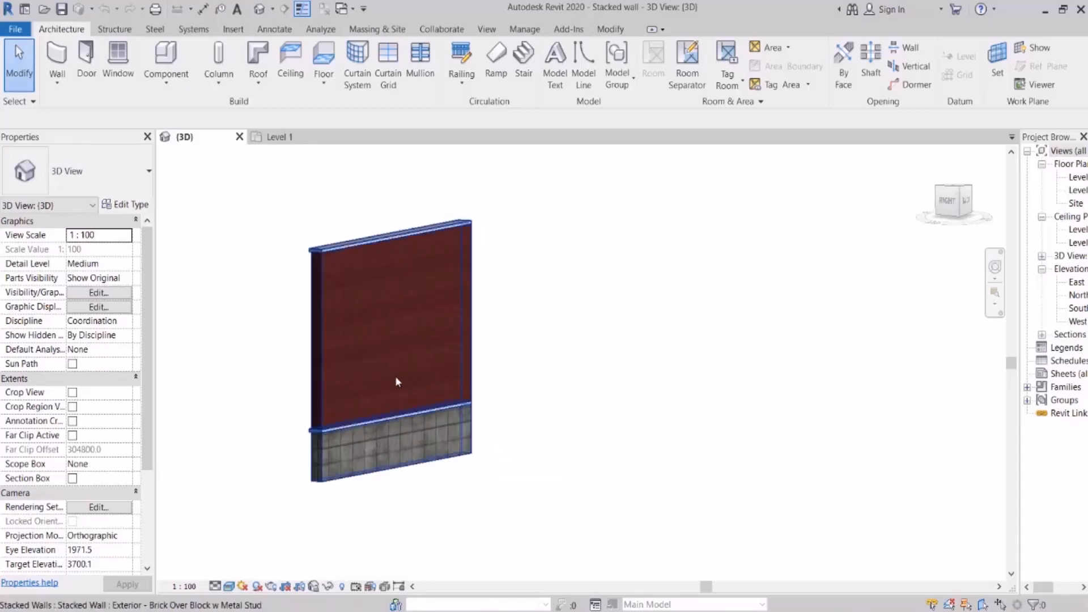
pyautogui.scroll(3, 396, 377)
pyautogui.click(396, 333)
pyautogui.keyDown('shift'); pyautogui.moveTo(476, 332); pyautogui.dragTo(483, 308, button='middle'); pyautogui.keyUp('shift')
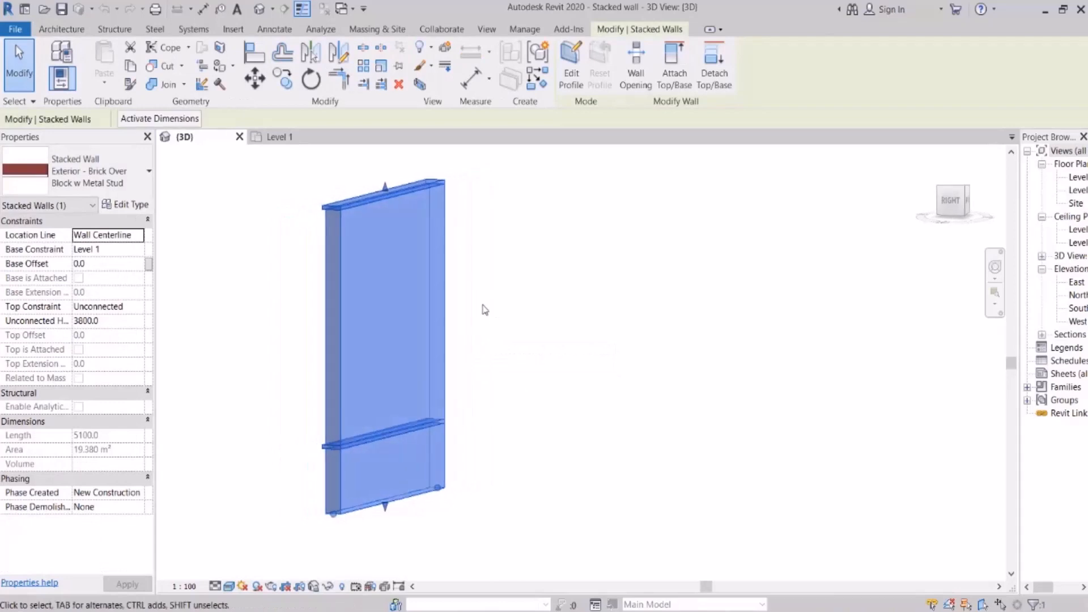
pyautogui.click(130, 205)
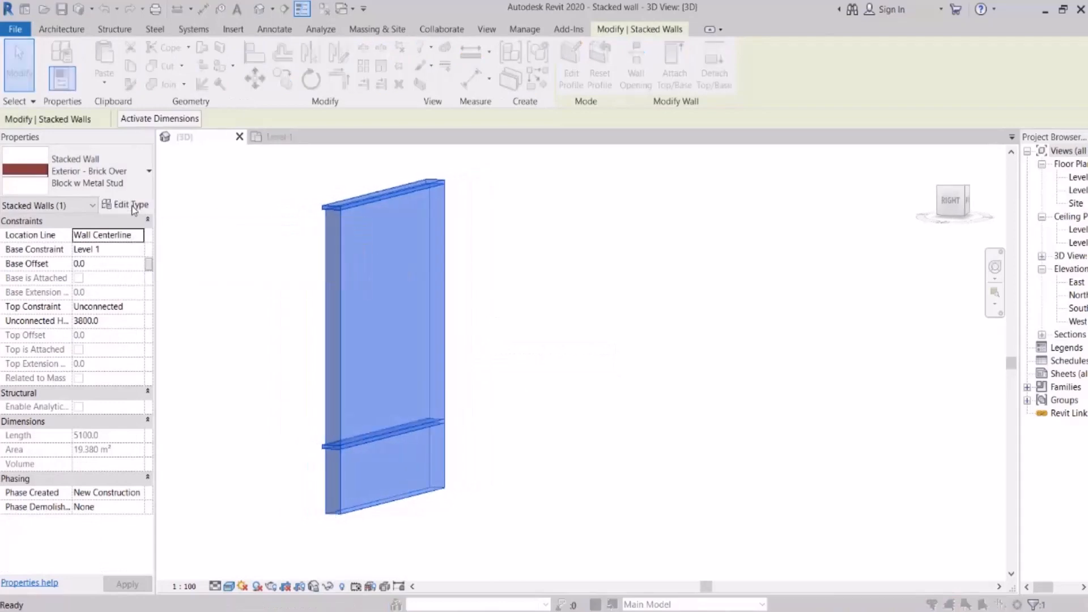
pyautogui.moveTo(541, 82); pyautogui.dragTo(715, 82)
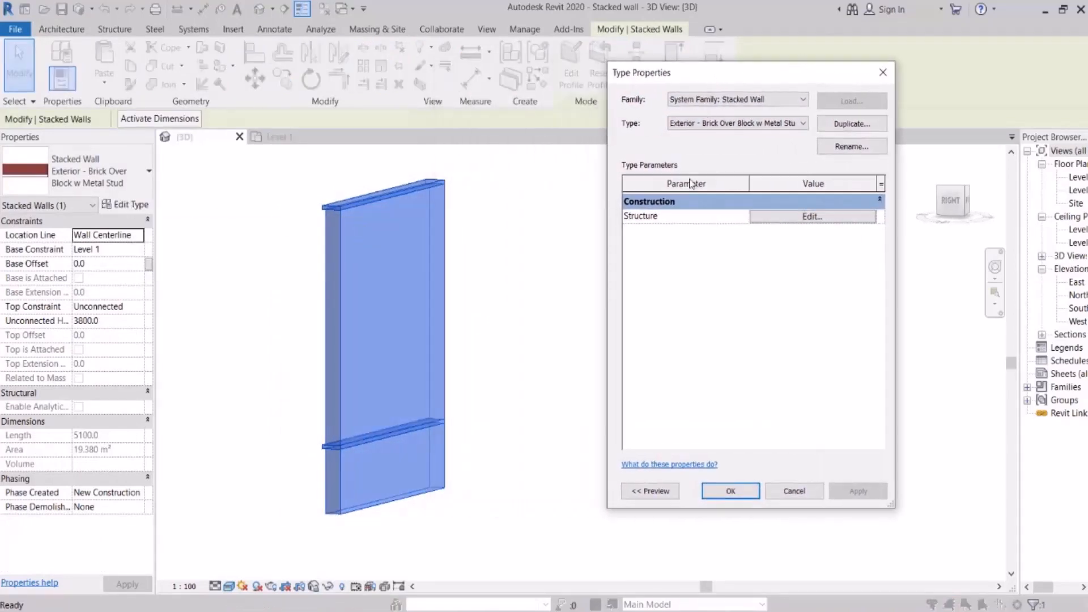
pyautogui.click(837, 218)
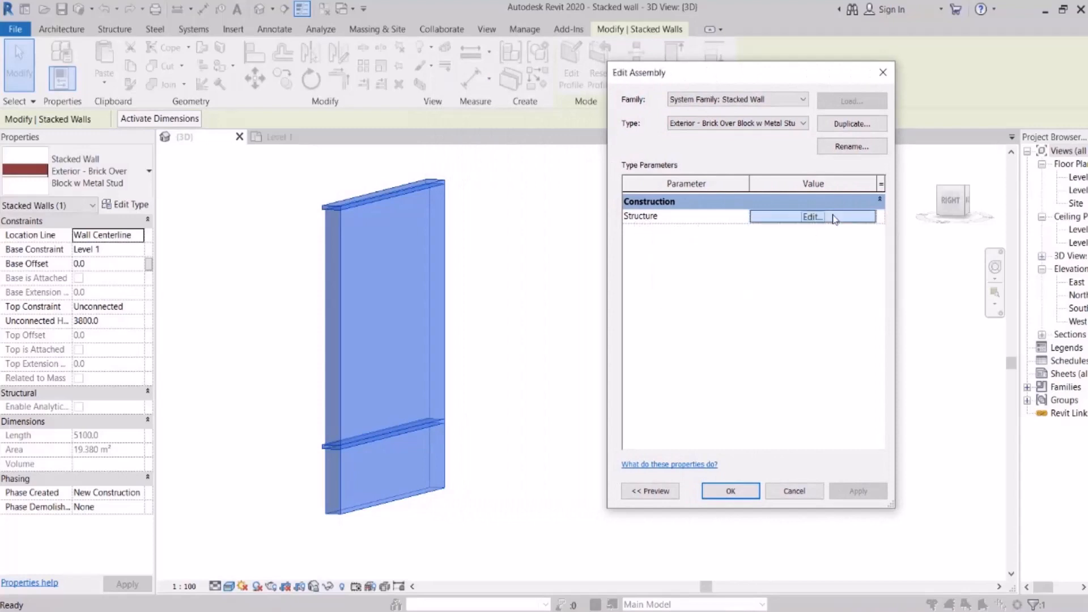
pyautogui.click(637, 492)
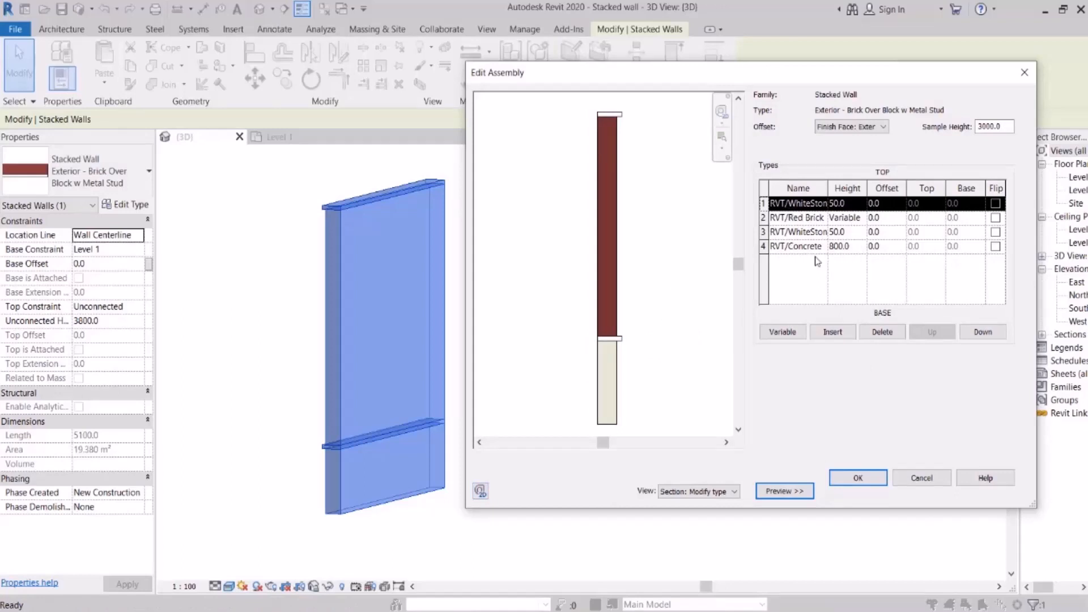
# Step: Highlight the RVT/Concrete row, widen the Name column, and compare the assembly's wall types and heights with the section preview
pyautogui.click(796, 251)
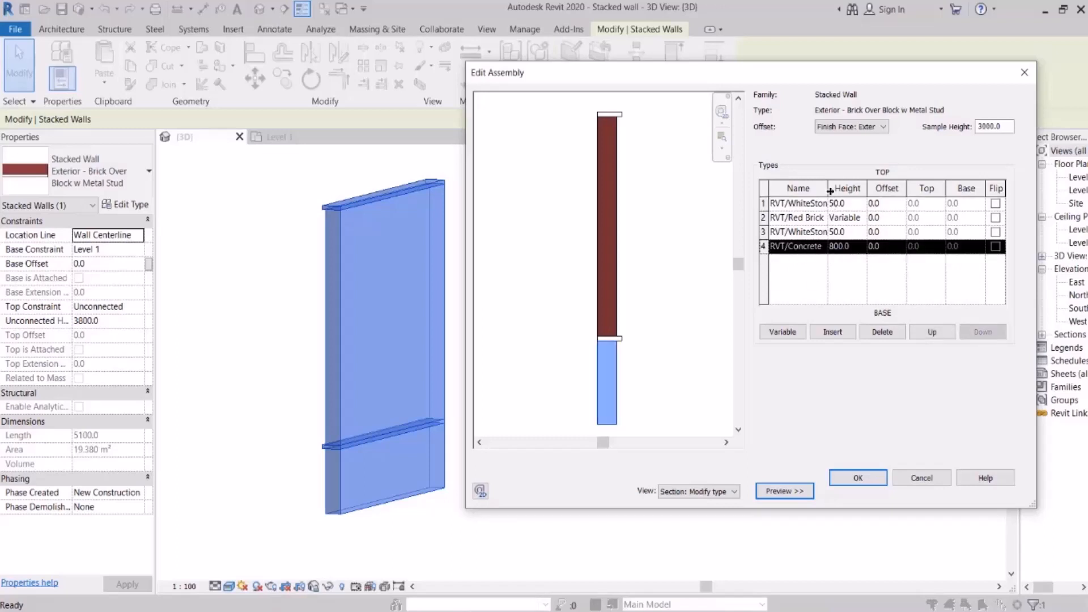
pyautogui.moveTo(828, 192); pyautogui.dragTo(854, 193)
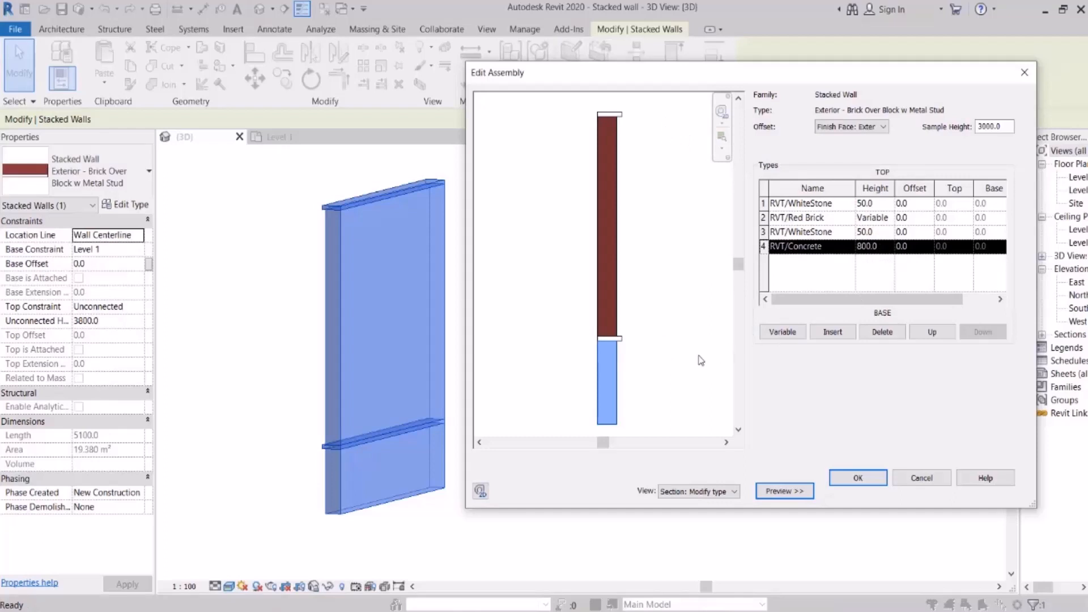
pyautogui.scroll(4, 595, 339)
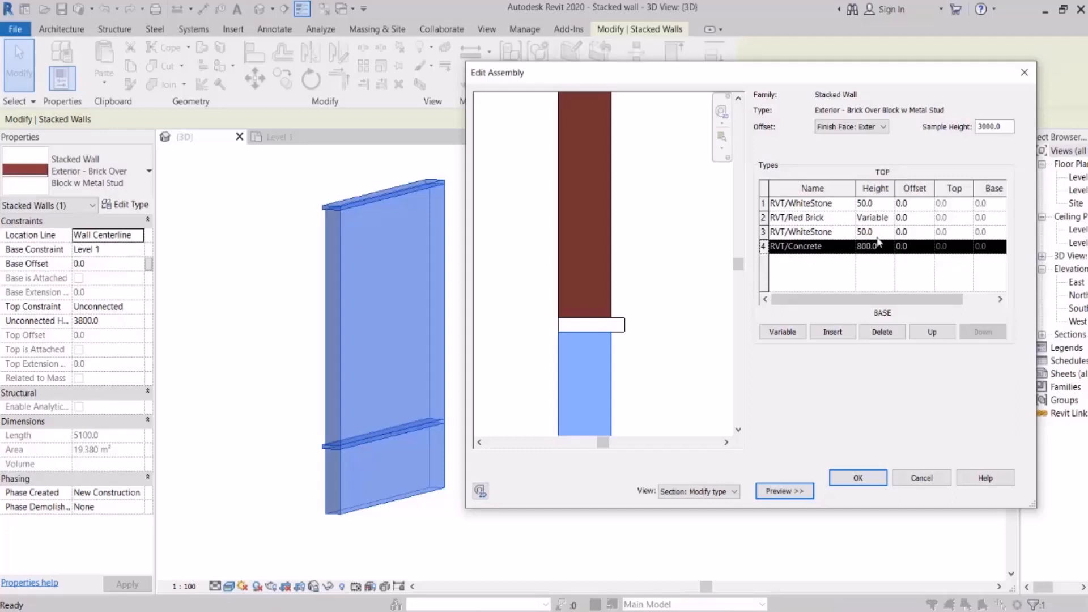
pyautogui.scroll(-5, 600, 363)
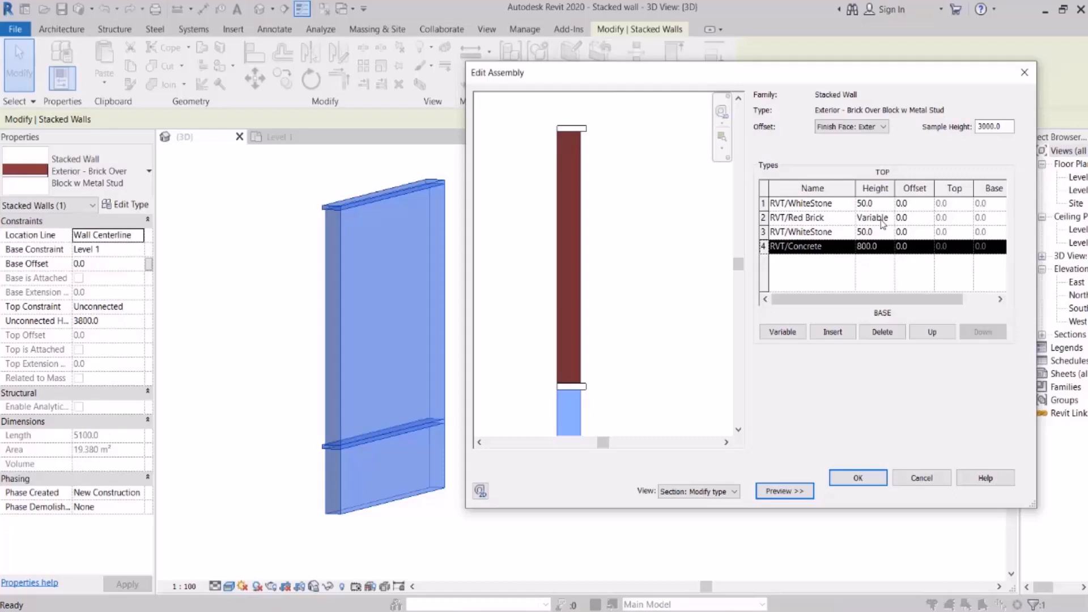
pyautogui.scroll(-2, 617, 244)
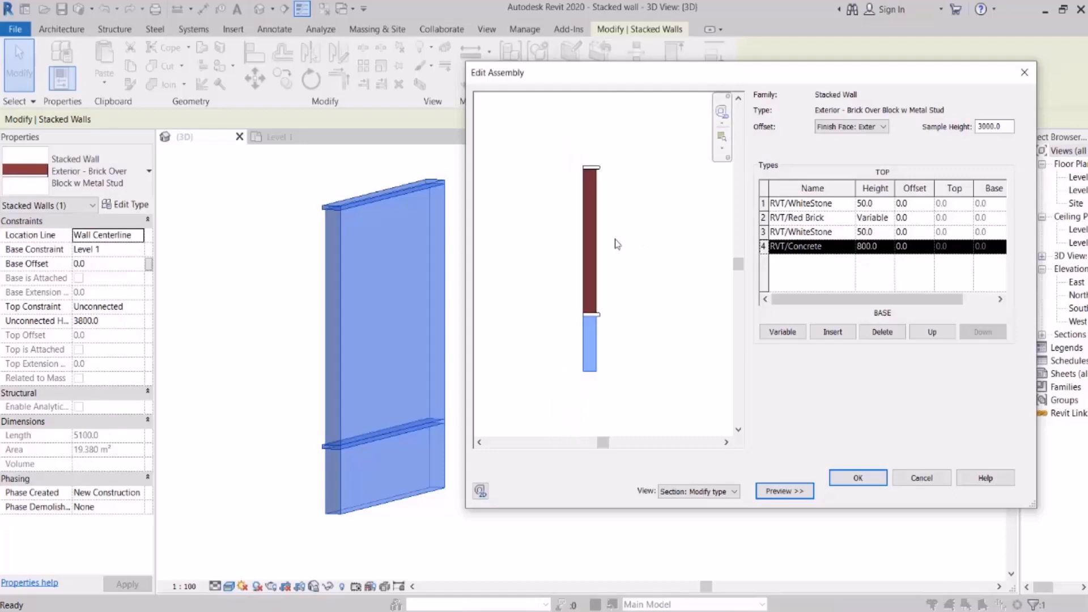
pyautogui.scroll(1, 650, 260)
pyautogui.moveTo(669, 264); pyautogui.dragTo(652, 284, button='middle')
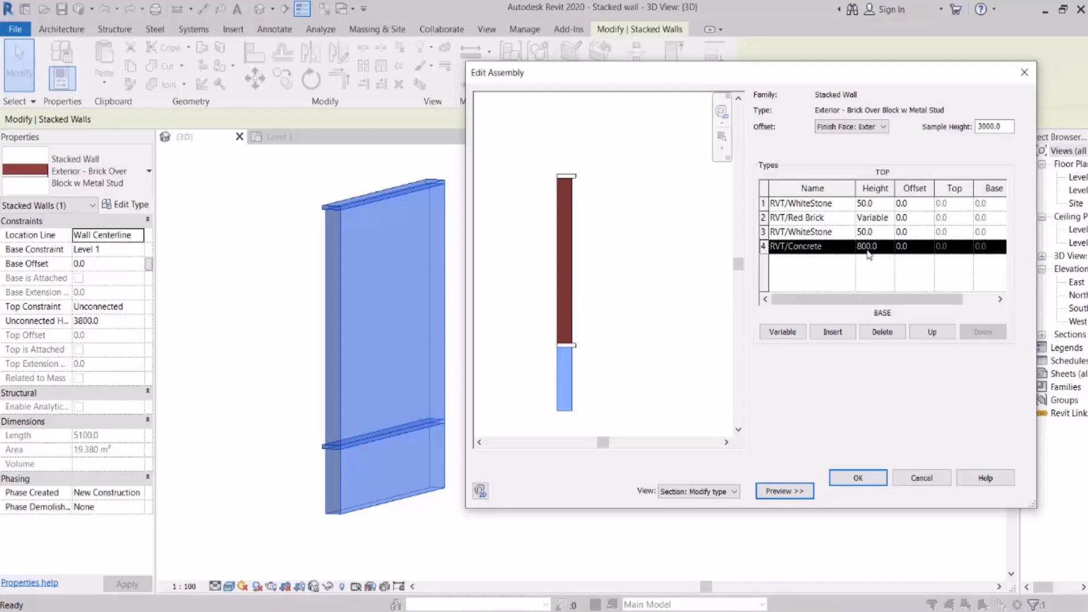
pyautogui.moveTo(597, 320); pyautogui.dragTo(594, 308, button='middle')
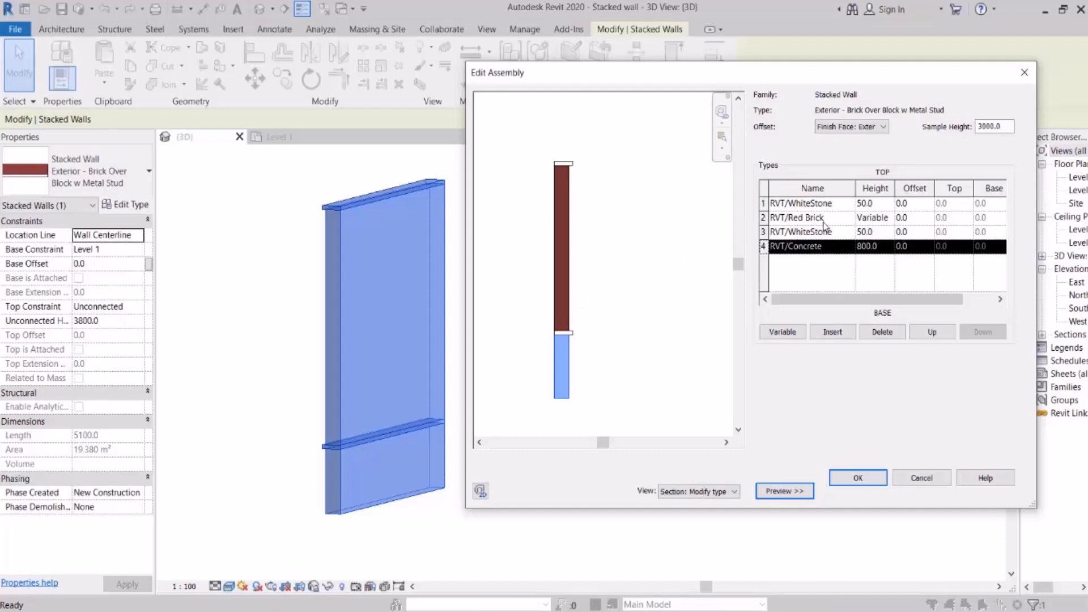
# Step: Try a sample height of 1800 for the section preview, and set it to 3500
pyautogui.moveTo(1009, 126); pyautogui.dragTo(961, 132)
pyautogui.write('1800')
pyautogui.click(920, 285)
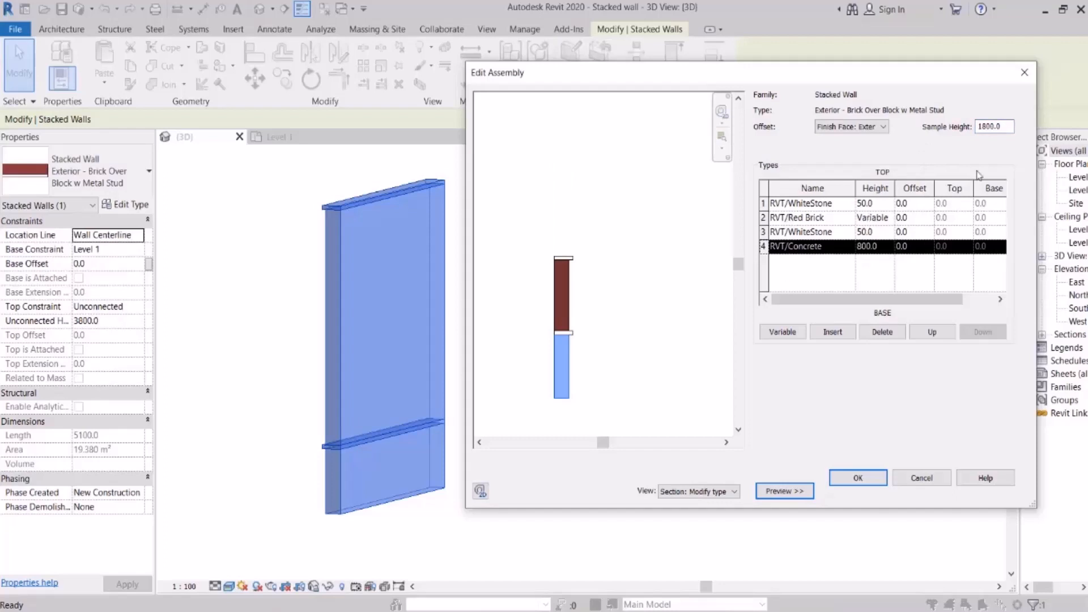
pyautogui.moveTo(1011, 127); pyautogui.dragTo(938, 140)
pyautogui.write('3500')
# Step: Examine the upper RVT/WhiteStone row's height and compare it with the stone cap in the section preview
pyautogui.click(884, 205)
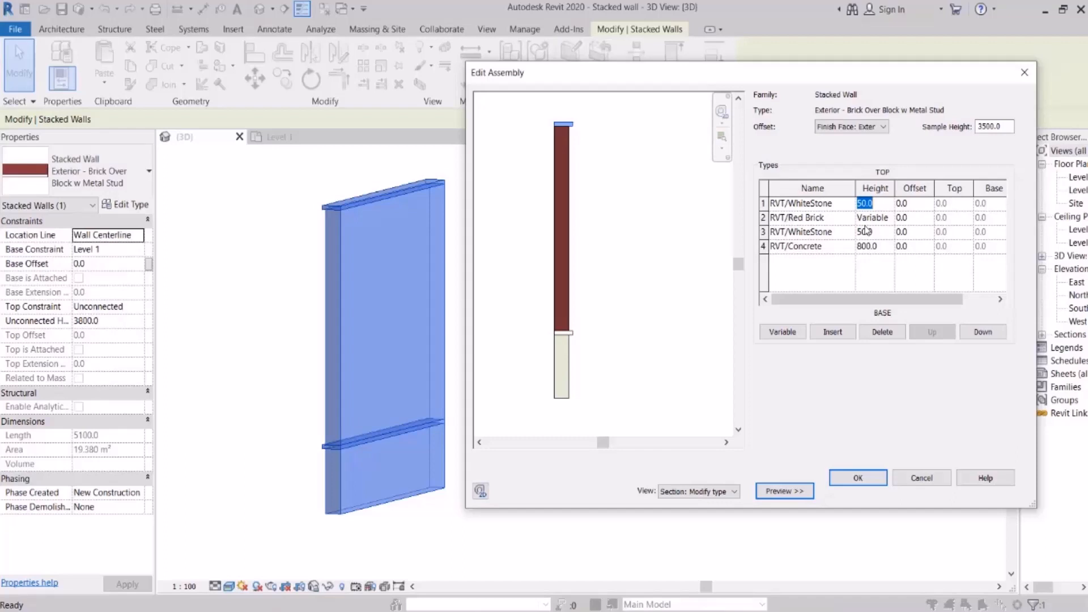
pyautogui.moveTo(631, 175); pyautogui.dragTo(647, 197, button='middle')
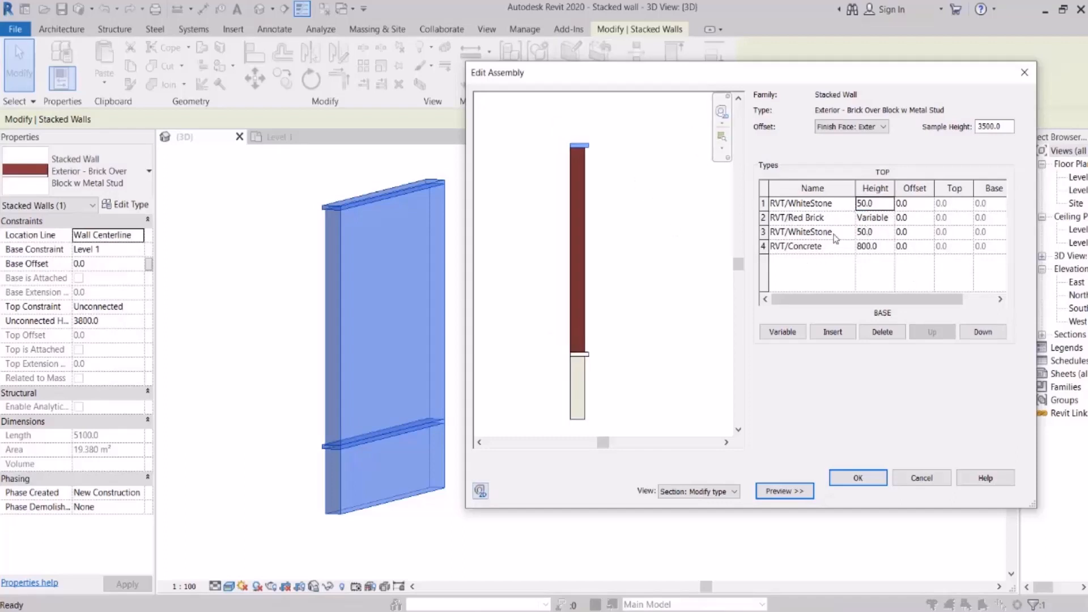
pyautogui.scroll(3, 657, 195)
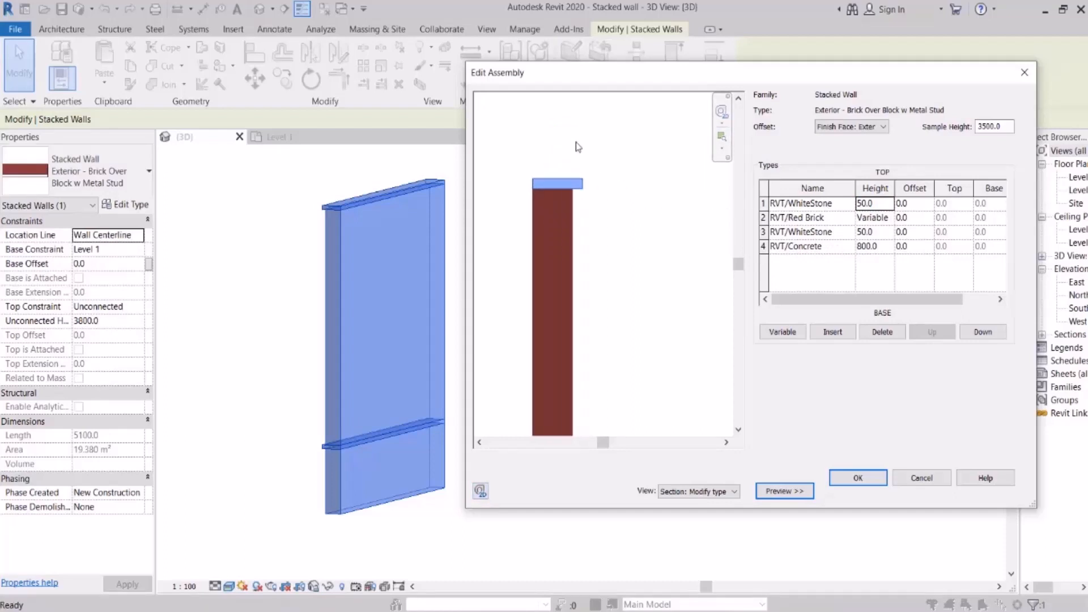
pyautogui.scroll(1, 576, 146)
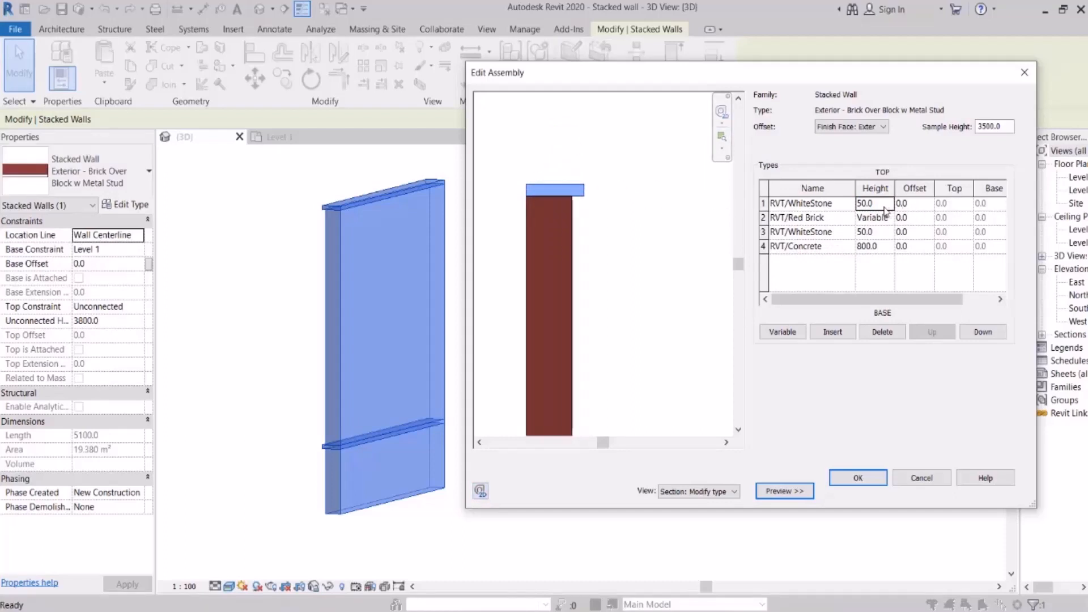
pyautogui.scroll(-4, 599, 158)
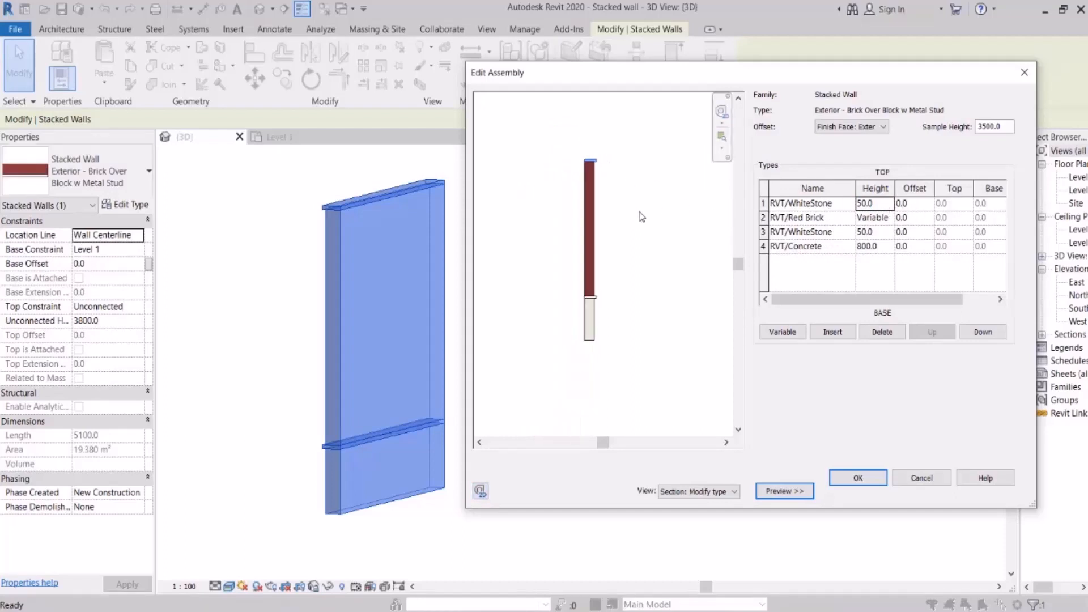
pyautogui.scroll(1, 640, 215)
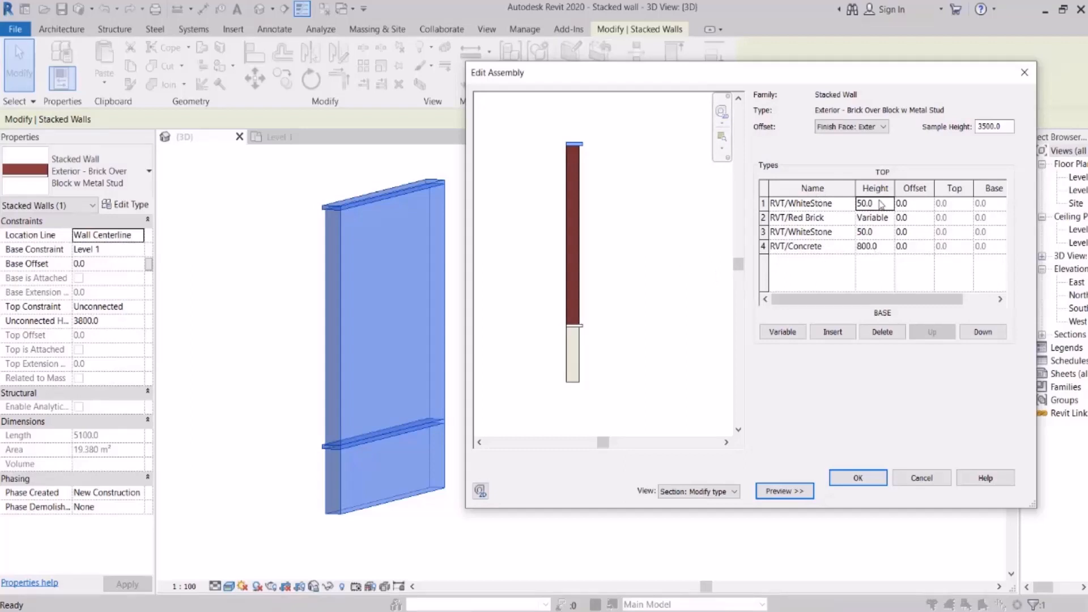
pyautogui.moveTo(838, 298)
pyautogui.mouseDown()
pyautogui.moveTo(884, 300)
pyautogui.moveTo(829, 308)
pyautogui.mouseUp()
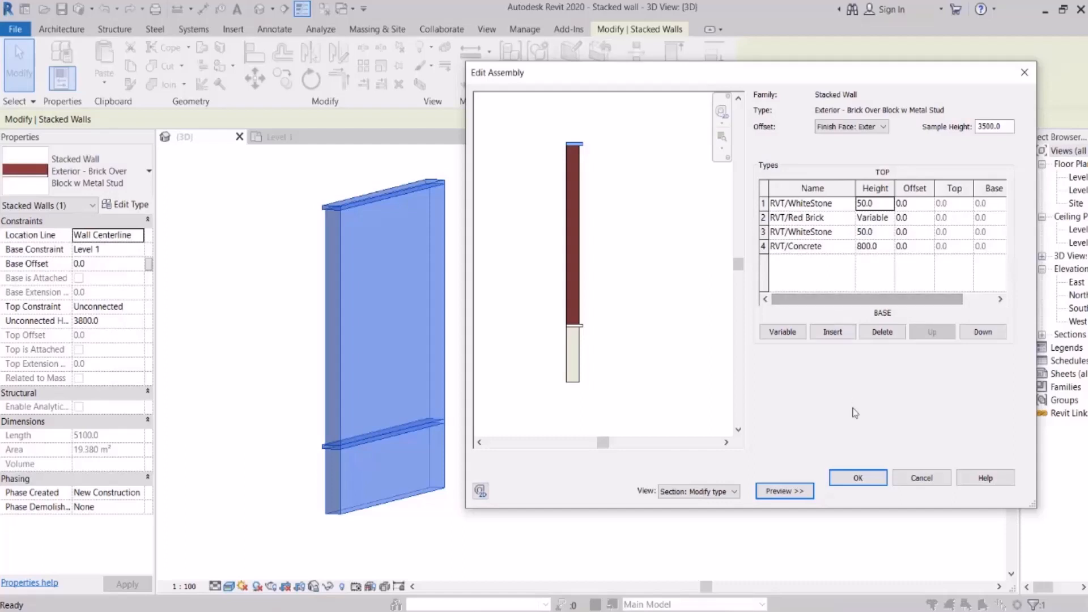
# Step: Accept the stacked wall's assembly and type properties, and deselect the wall
pyautogui.click(858, 479)
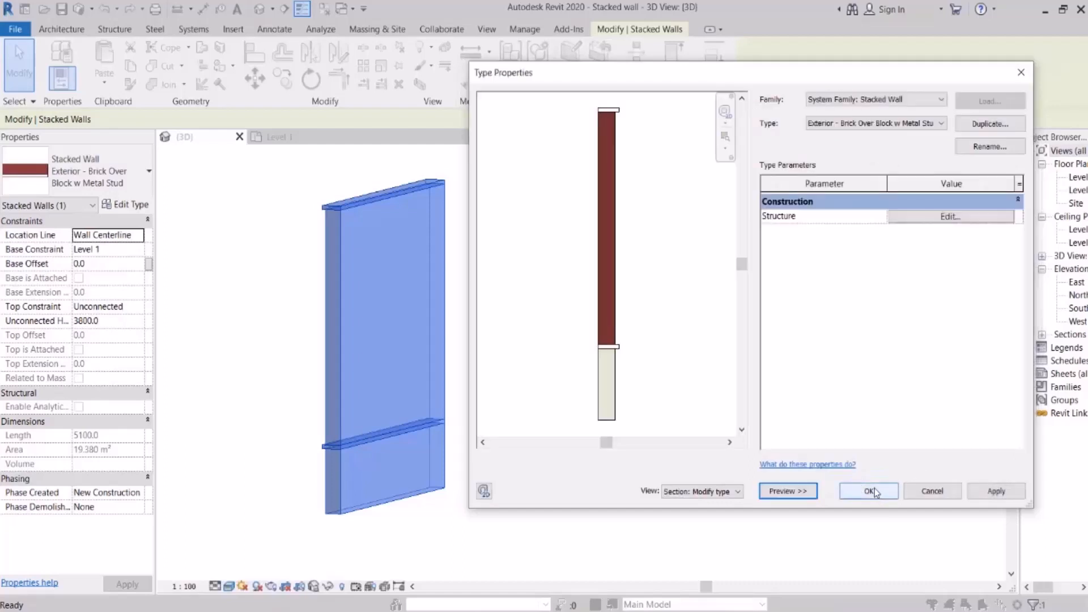
pyautogui.click(869, 491)
pyautogui.click(590, 347)
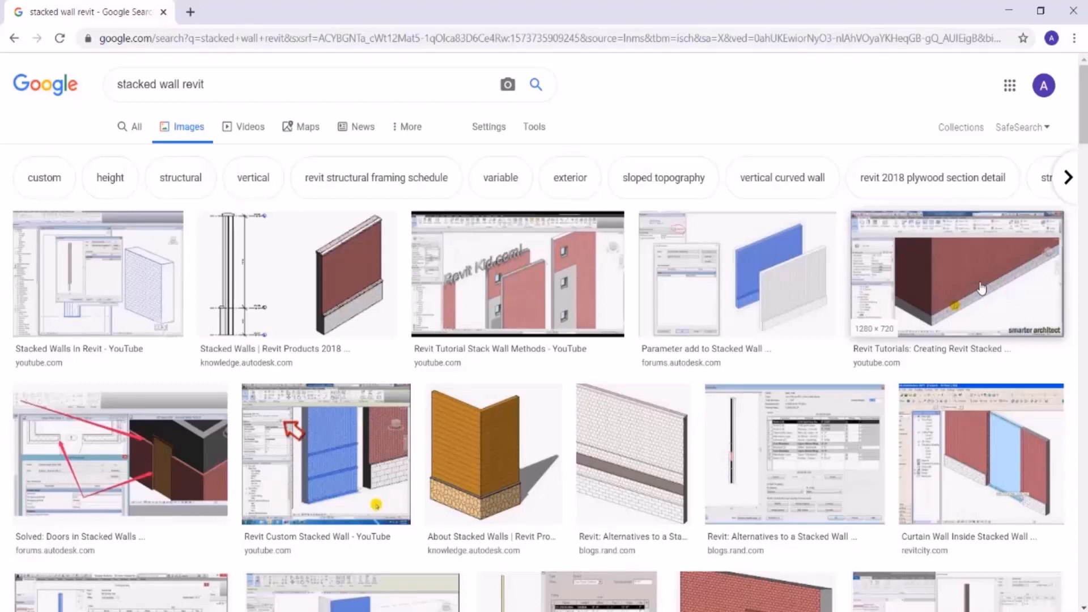
# Step: Look through the browser's stacked-wall image results, minimize the browser and view the Revit wall from another angle
pyautogui.scroll(-3, 788, 403)
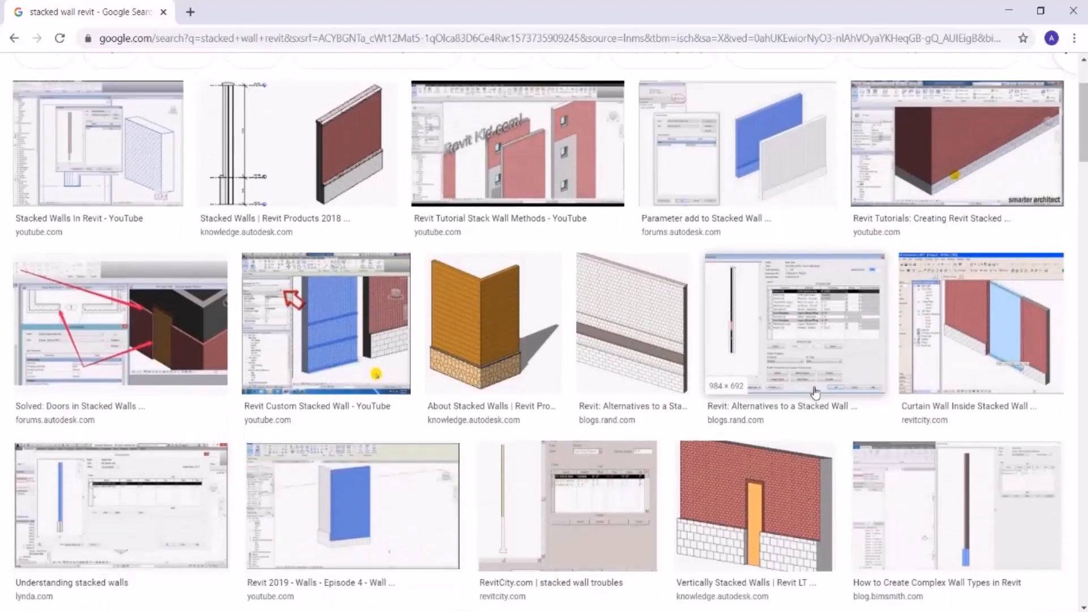
pyautogui.scroll(-3, 815, 391)
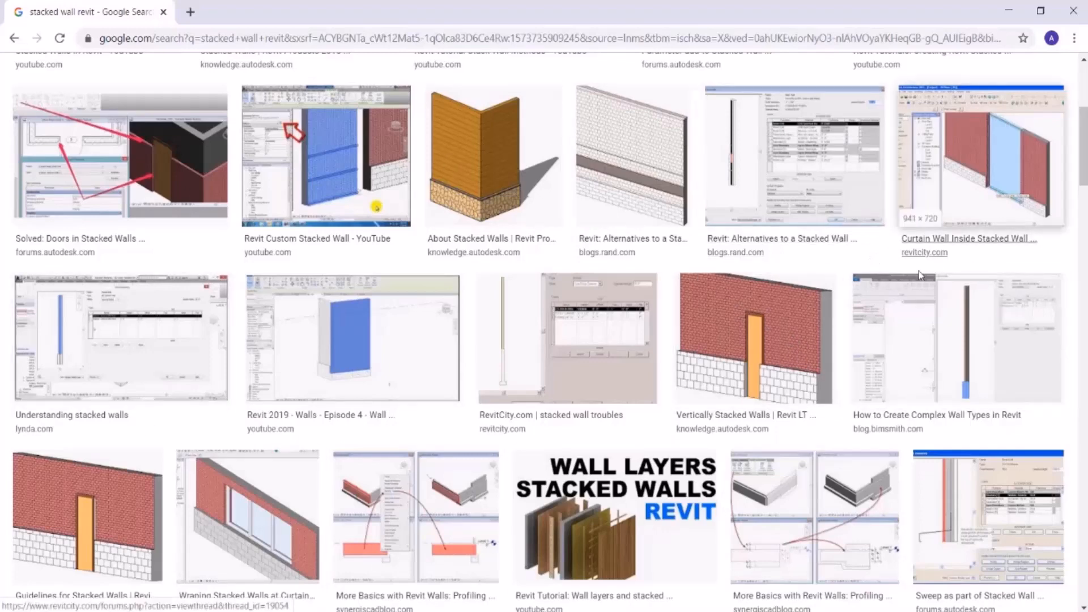
pyautogui.click(1009, 10)
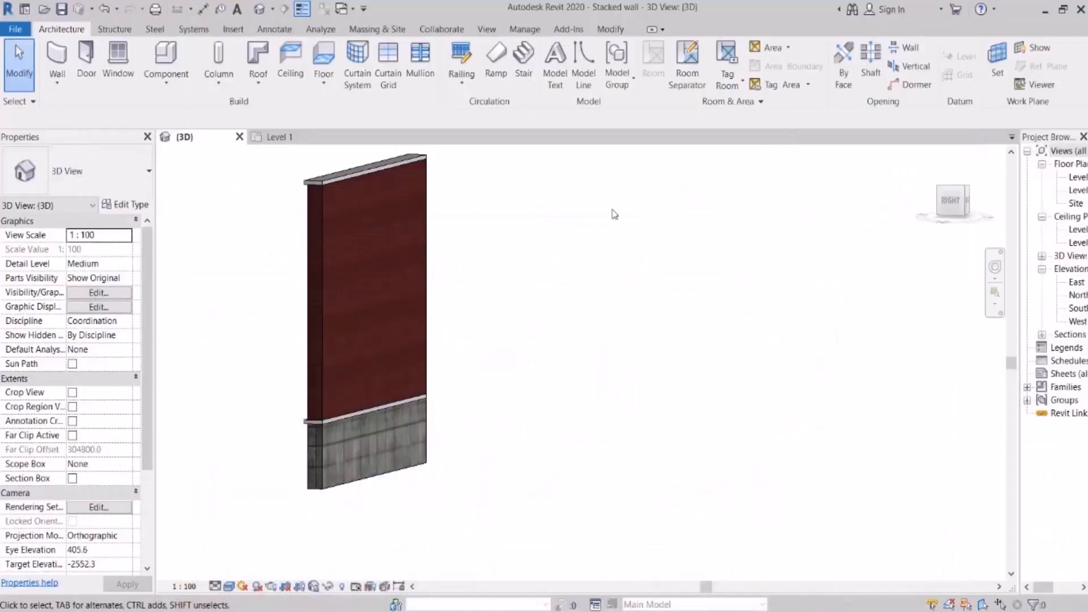
pyautogui.keyDown('shift'); pyautogui.moveTo(585, 371); pyautogui.dragTo(529, 400, button='middle'); pyautogui.keyUp('shift')
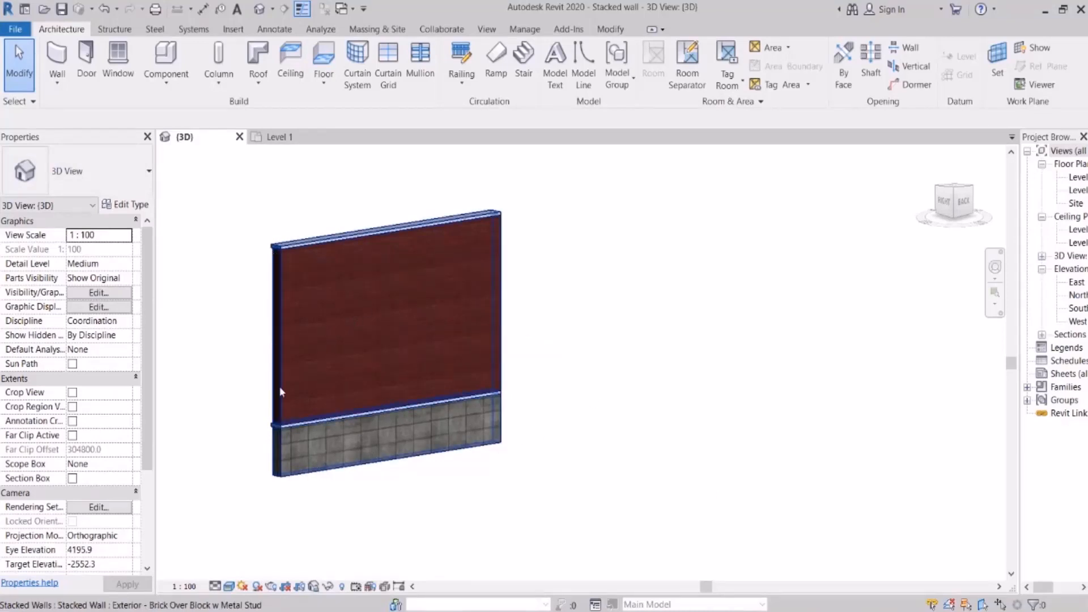
# Step: In the Level 1 floor plan, start a wall and duplicate the Generic - 200mm type as RVT/Concrete
pyautogui.click(300, 140)
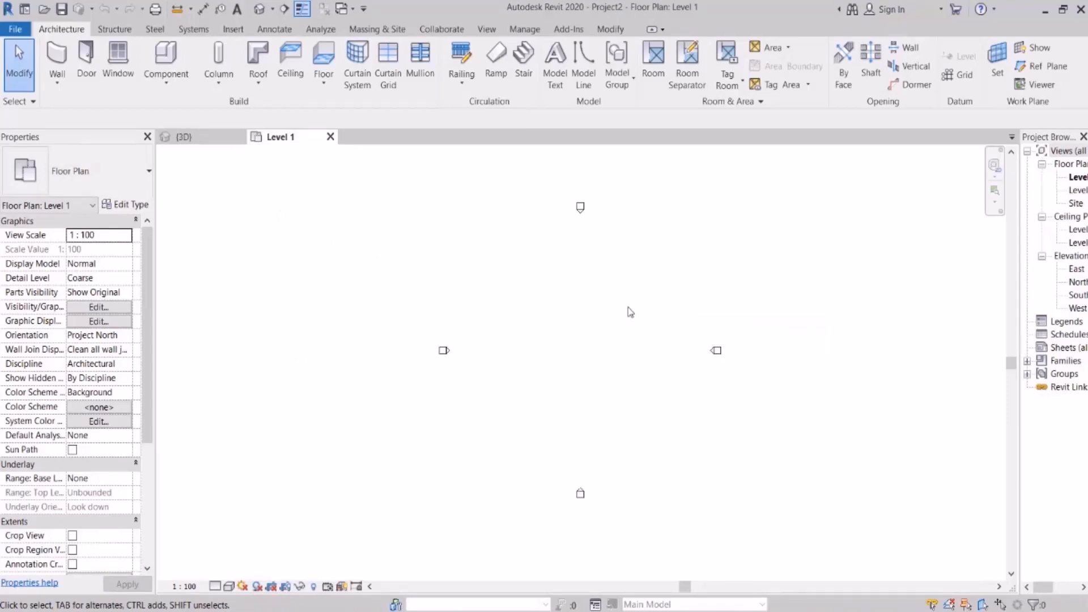
pyautogui.moveTo(537, 286); pyautogui.dragTo(519, 289, button='middle')
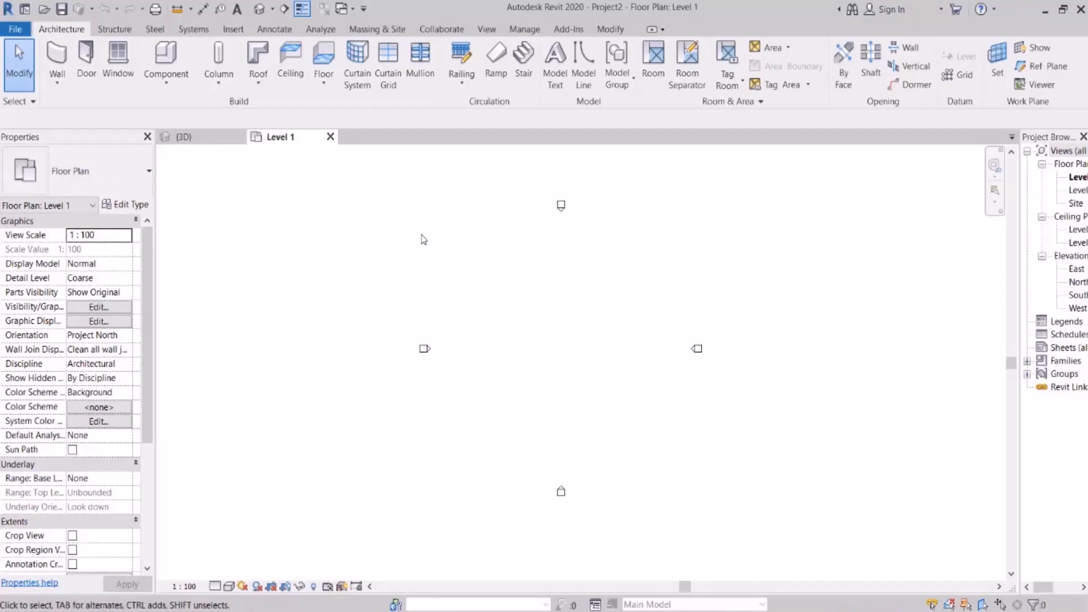
pyautogui.click(61, 56)
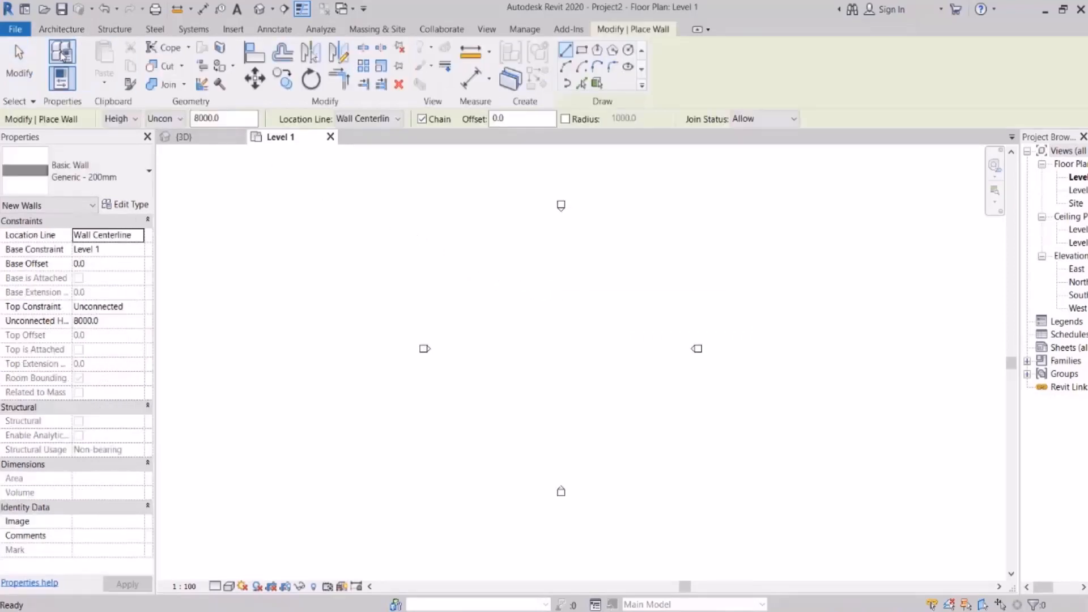
pyautogui.click(130, 205)
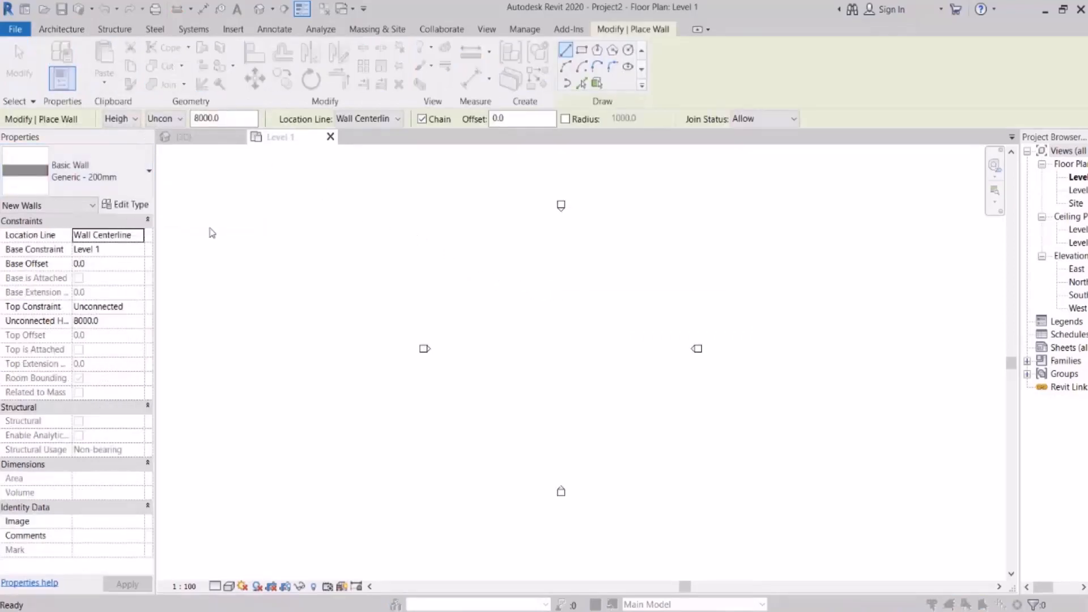
pyautogui.click(990, 124)
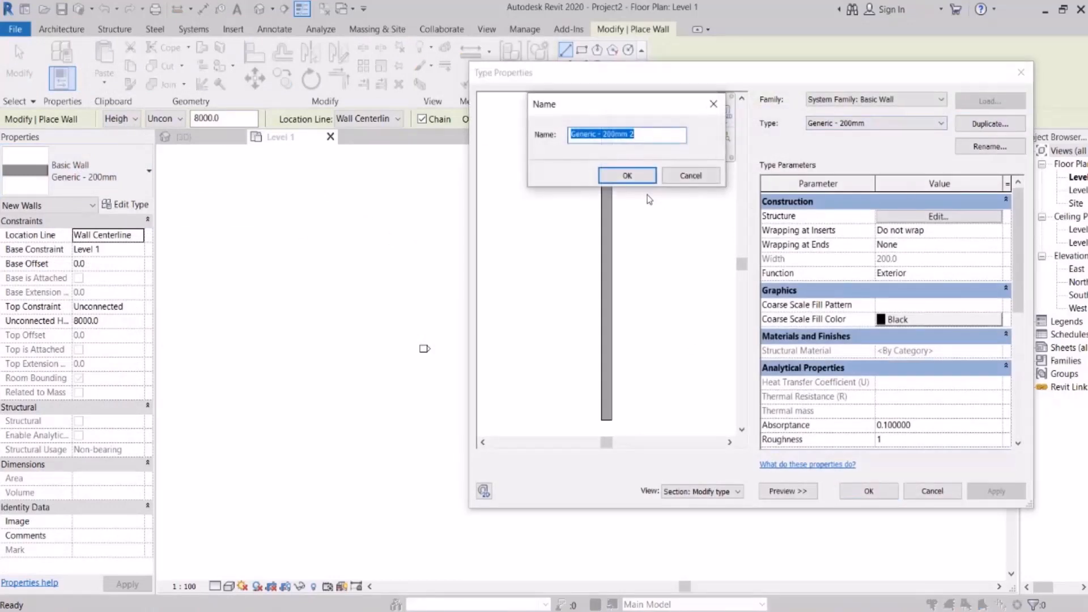
pyautogui.write('RVT/Concrete')
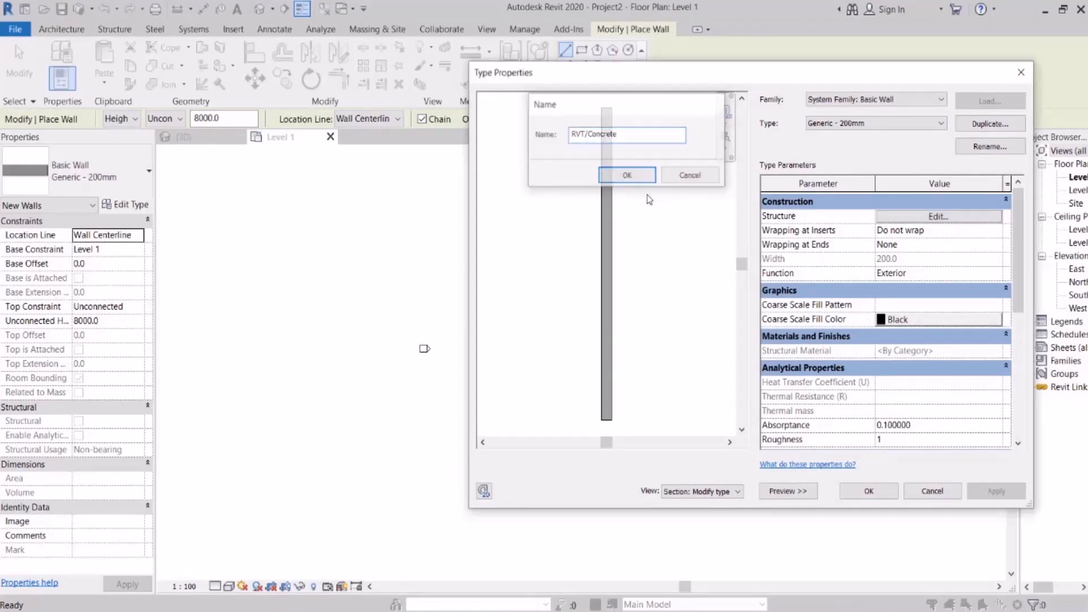
pyautogui.press('Return')
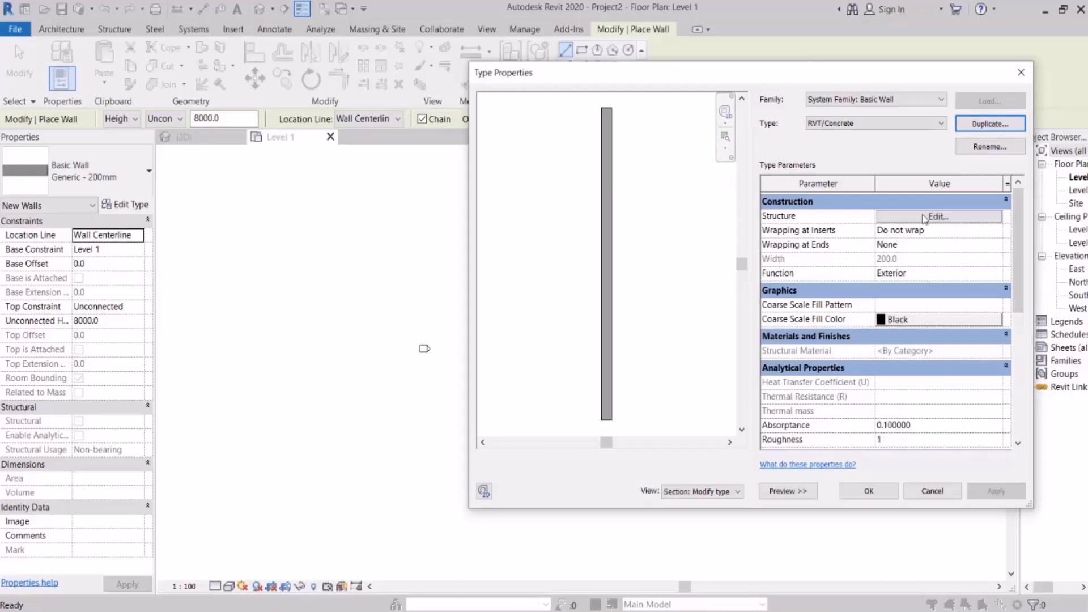
# Step: Open the RVT/Concrete wall's structure assembly and set the Structure [1] layer's thickness to 300
pyautogui.click(924, 217)
pyautogui.click(918, 228)
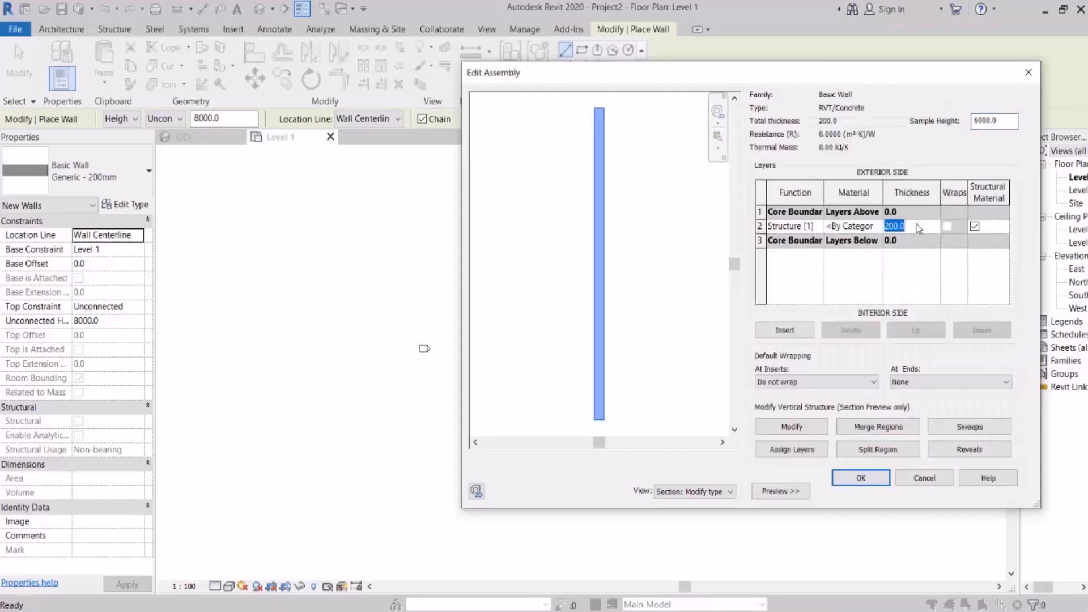
pyautogui.write('300')
# Step: For the structure layer's material, duplicate Concrete Masonry Units and name the copy RVT/Concrete Masonry Units(1)
pyautogui.click(875, 226)
pyautogui.click(878, 226)
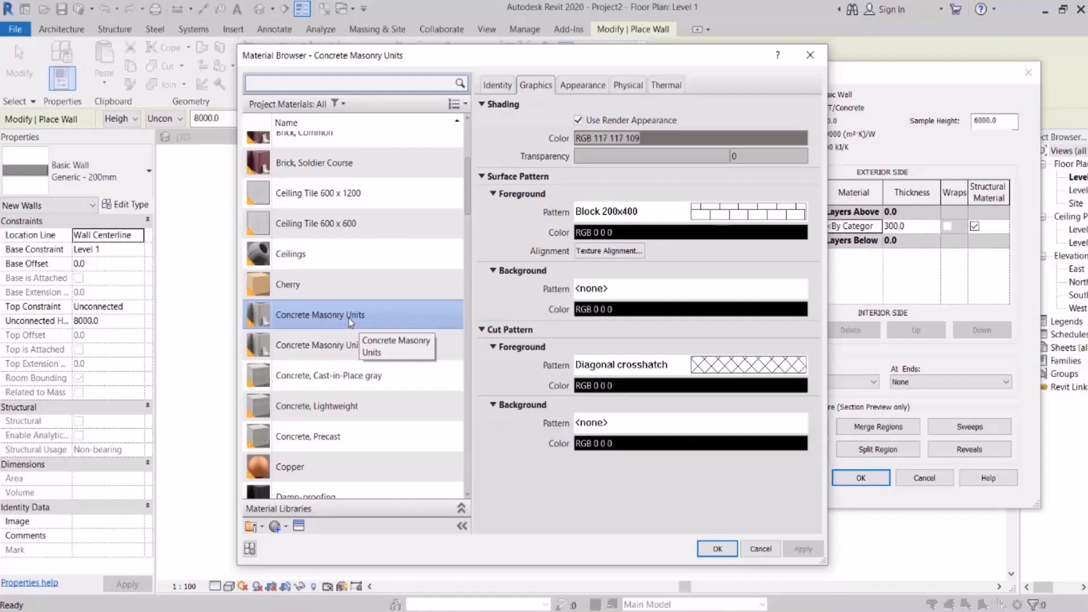
pyautogui.click(330, 352)
pyautogui.click(329, 315)
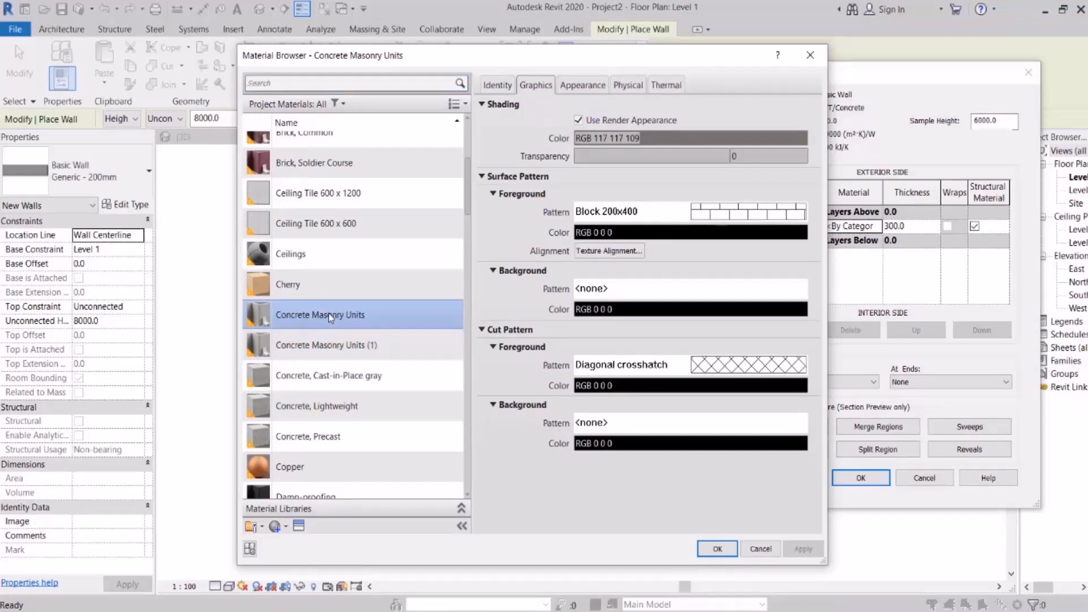
pyautogui.rightClick(329, 316)
pyautogui.click(356, 335)
pyautogui.press('End')
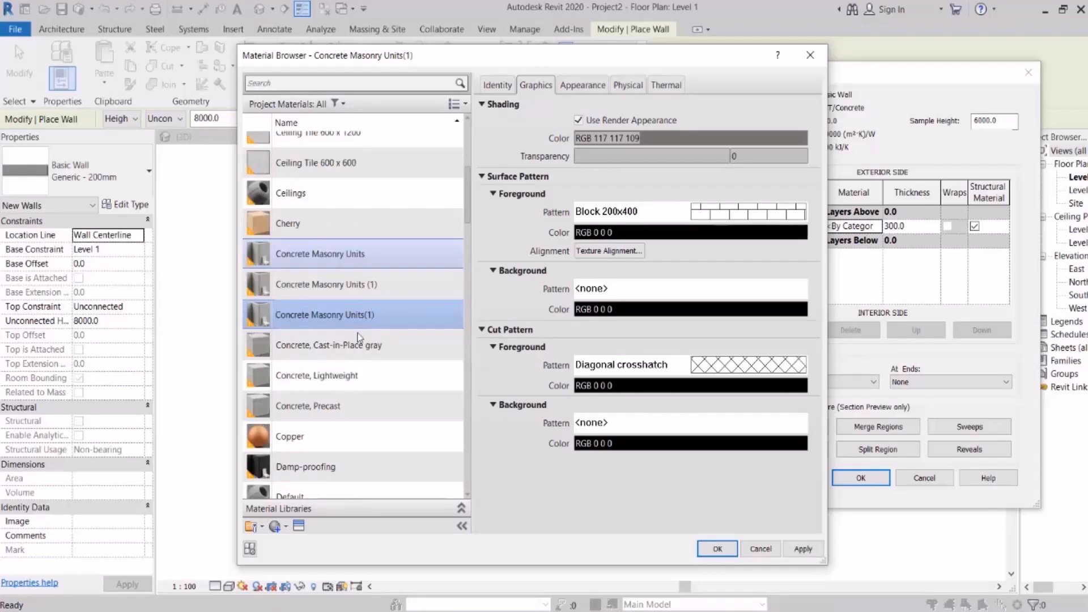
pyautogui.write('RVT/')
pyautogui.press('Return')
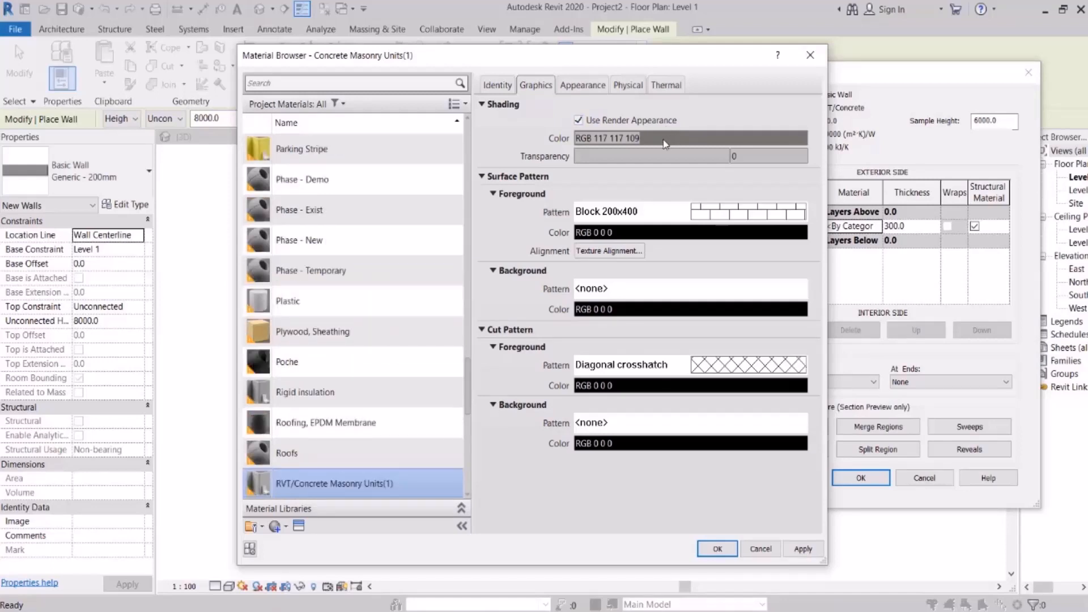
# Step: Turn off Use Render Appearance for the new material and apply it to the RVT/Concrete wall's structure layer
pyautogui.click(578, 119)
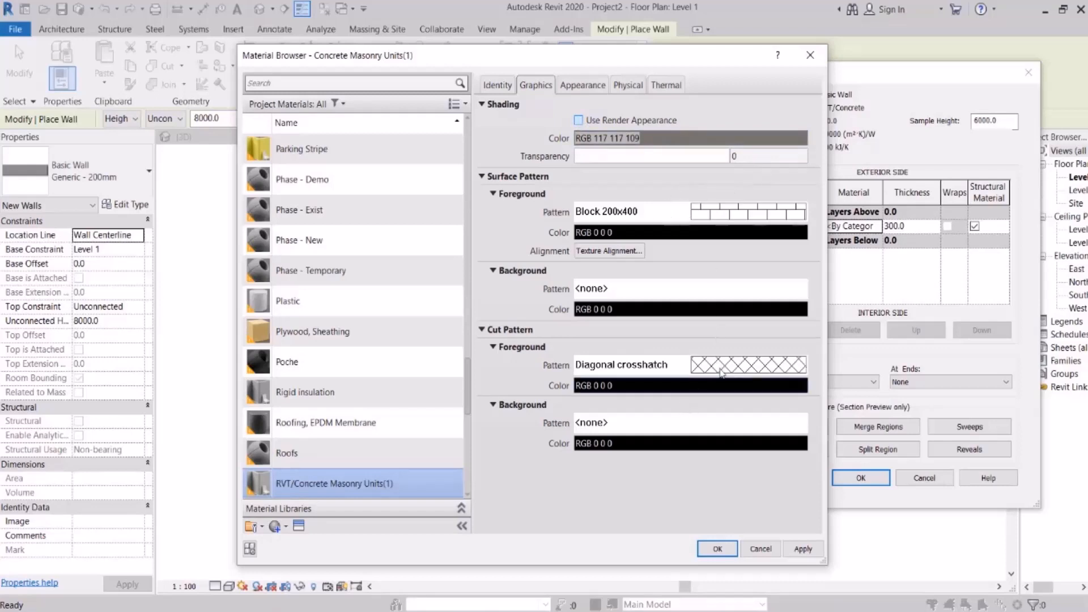
pyautogui.click(715, 550)
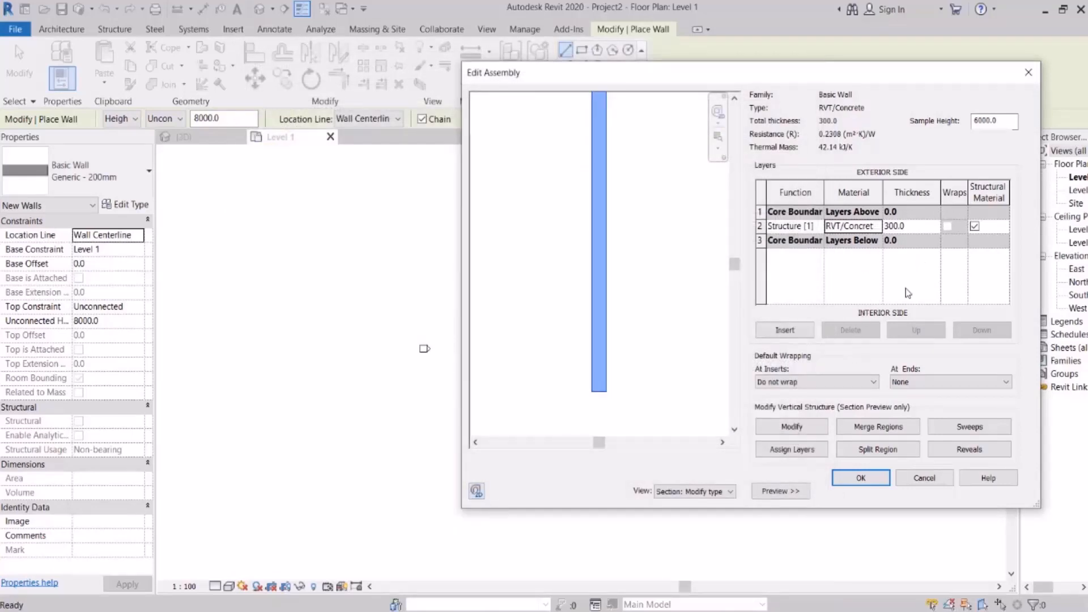
pyautogui.click(861, 477)
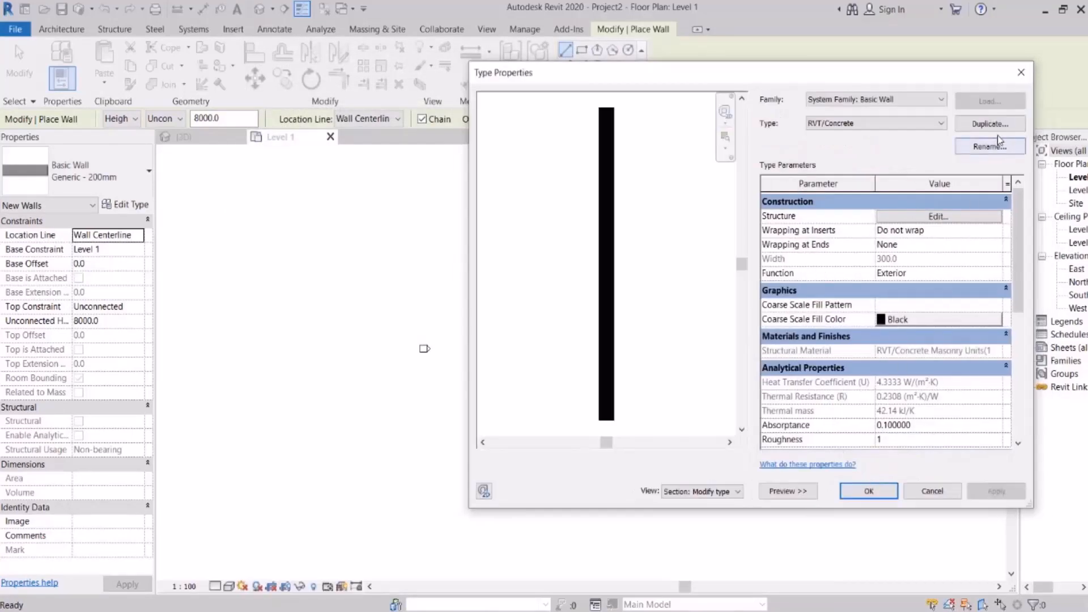
# Step: Duplicate the RVT/Concrete wall type as RVT/WhiteStone
pyautogui.click(990, 123)
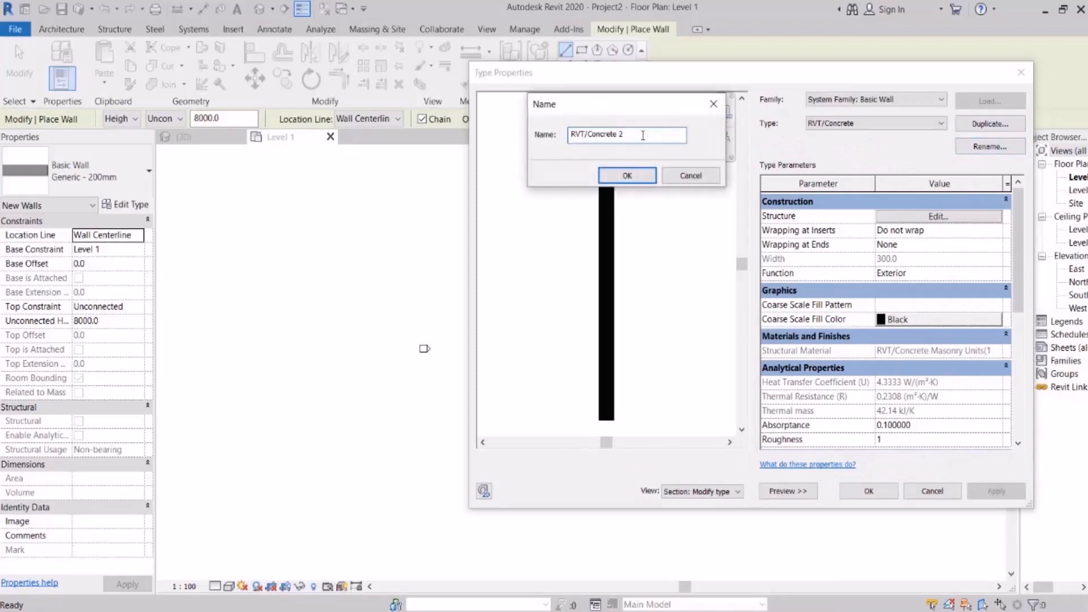
pyautogui.moveTo(643, 135); pyautogui.dragTo(589, 138)
pyautogui.write('WhiteStone')
pyautogui.press('Return')
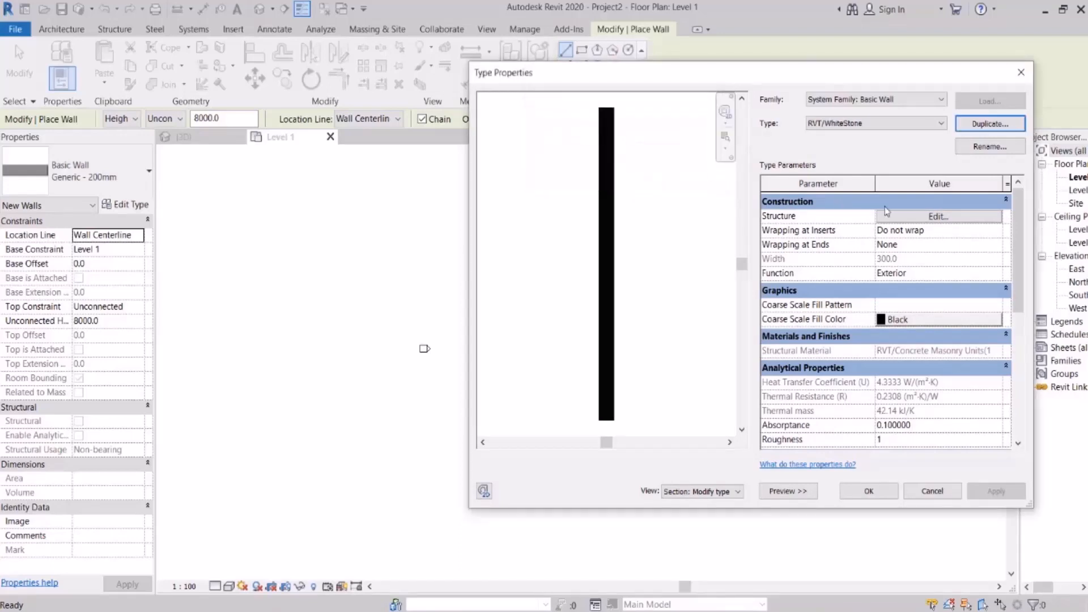
# Step: Open the RVT/WhiteStone wall's structure assembly and set the Structure [1] layer's thickness to 400
pyautogui.click(917, 216)
pyautogui.click(923, 230)
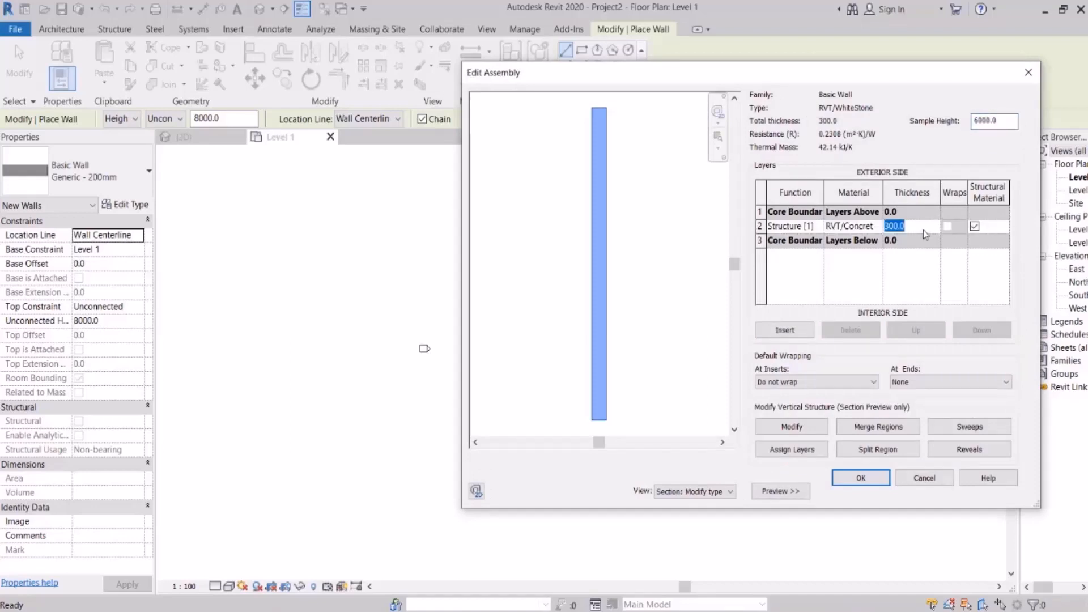
pyautogui.write('400')
pyautogui.press('Tab')
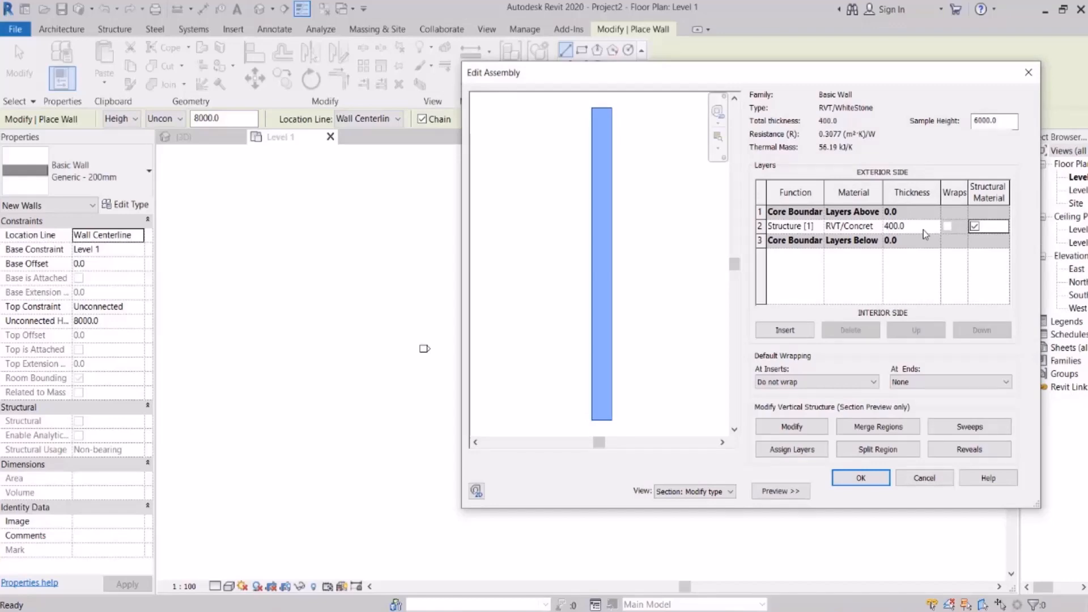
# Step: For the structure layer's material, duplicate RVT/Concrete Masonry Units(1) and name the copy RVT/WHiteStone
pyautogui.click(850, 225)
pyautogui.click(877, 226)
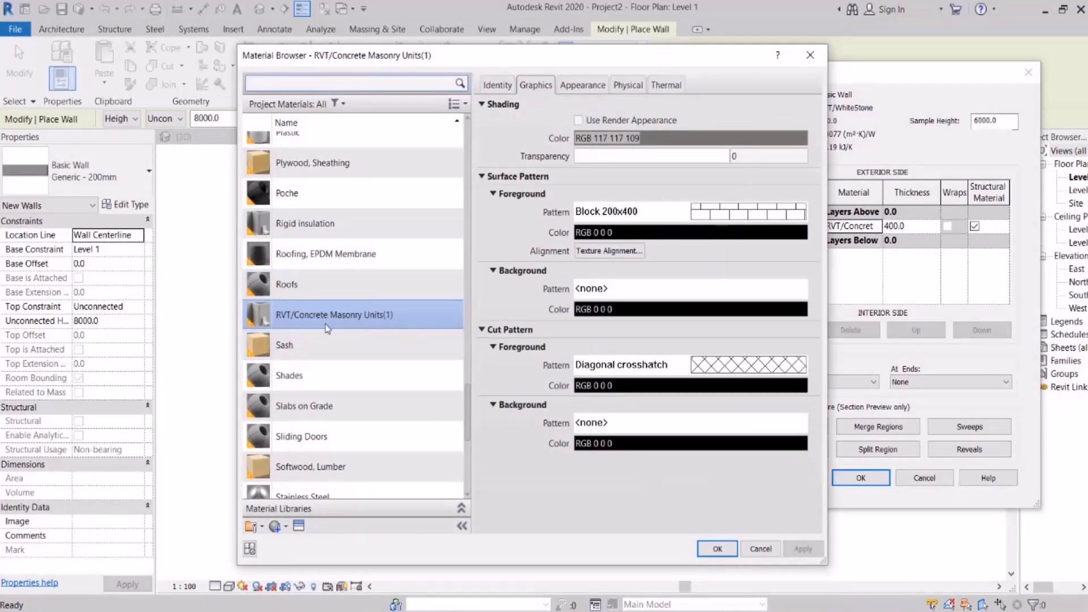
pyautogui.rightClick(325, 318)
pyautogui.click(350, 339)
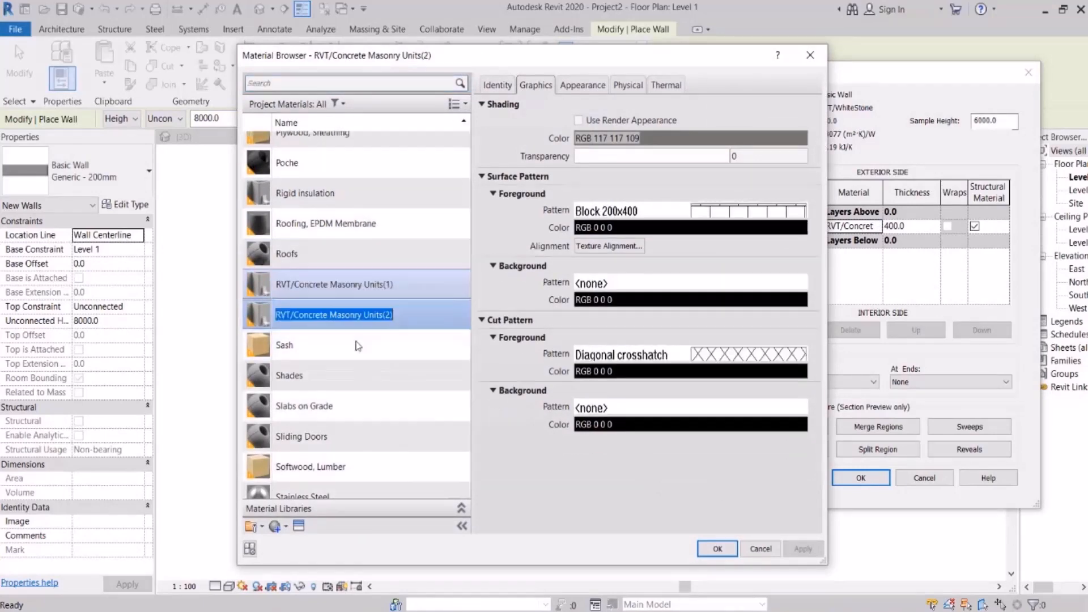
pyautogui.moveTo(404, 319); pyautogui.dragTo(298, 315)
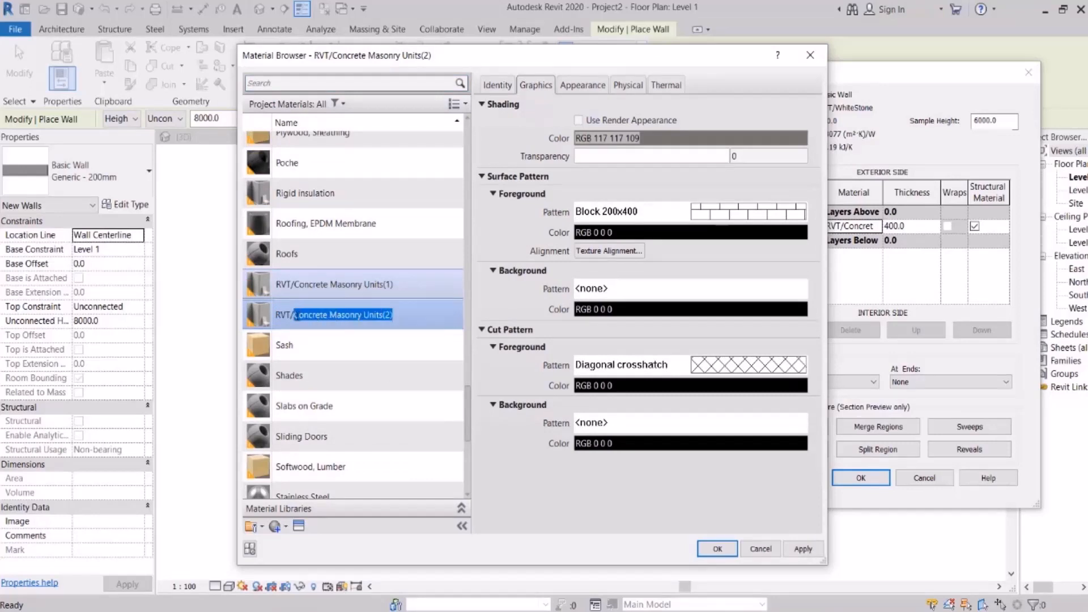
pyautogui.press('BackSpace')
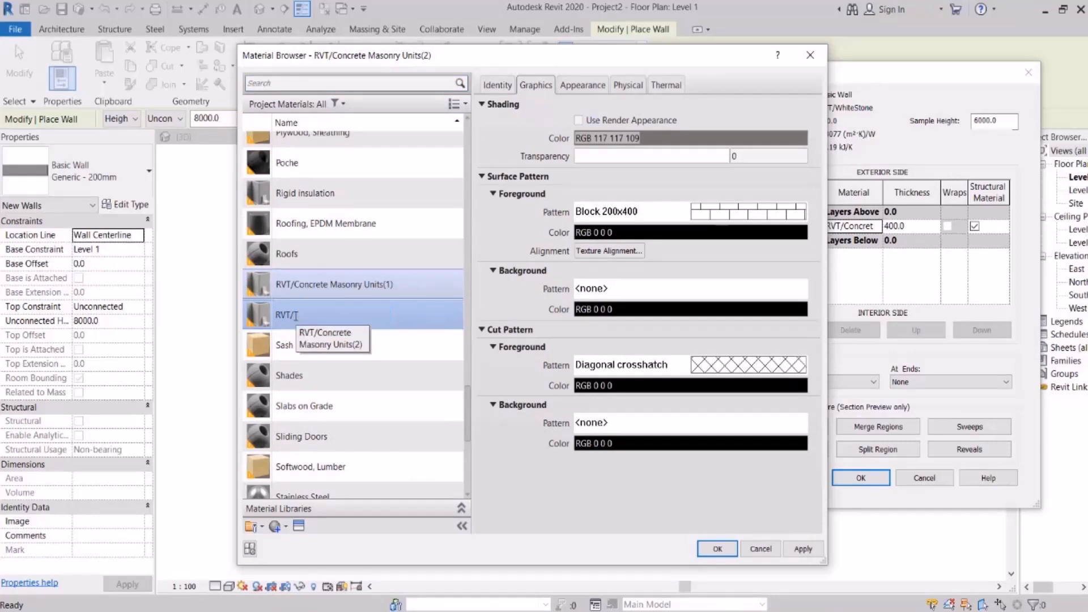
pyautogui.write('WHiteStone')
pyautogui.press('Return')
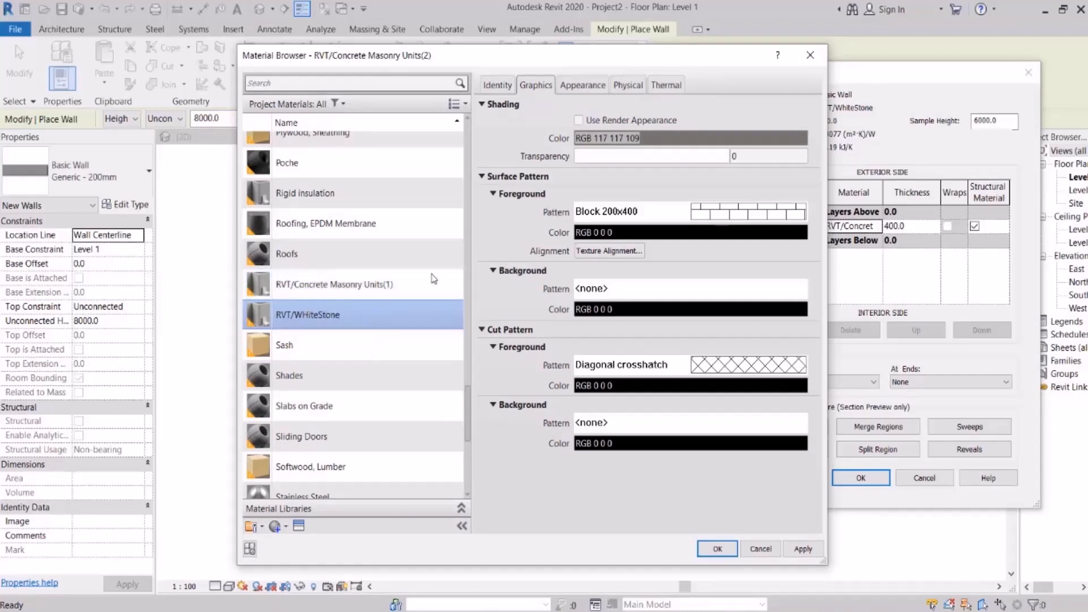
# Step: Set the RVT/WHiteStone material's shading color to RGB 235-235-233 and its surface foreground pattern to 250mm Squares
pyautogui.click(653, 143)
pyautogui.moveTo(680, 265); pyautogui.dragTo(681, 211)
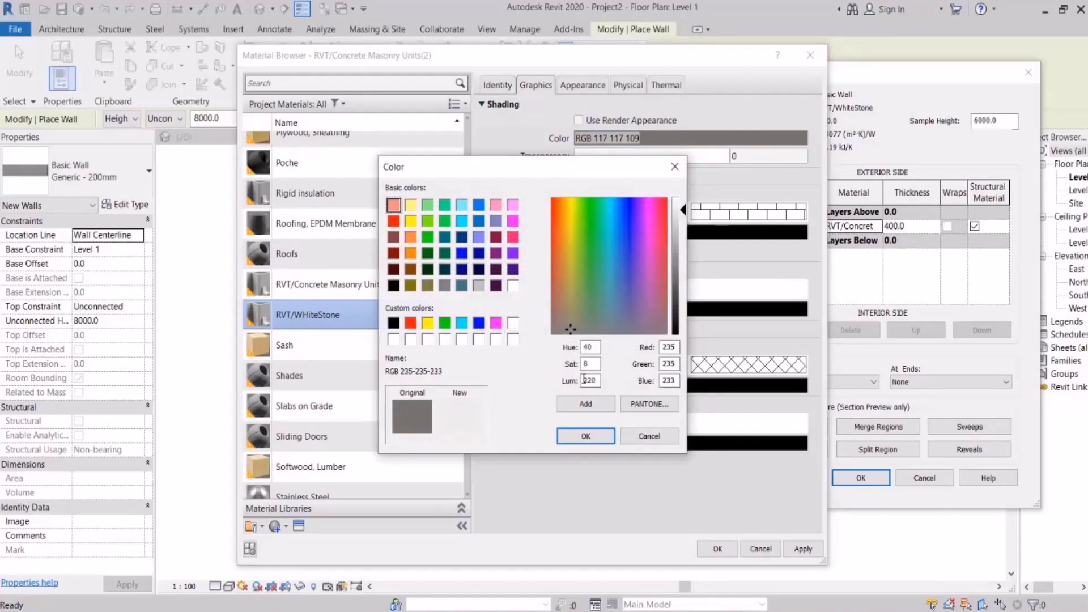
pyautogui.click(585, 436)
pyautogui.click(708, 212)
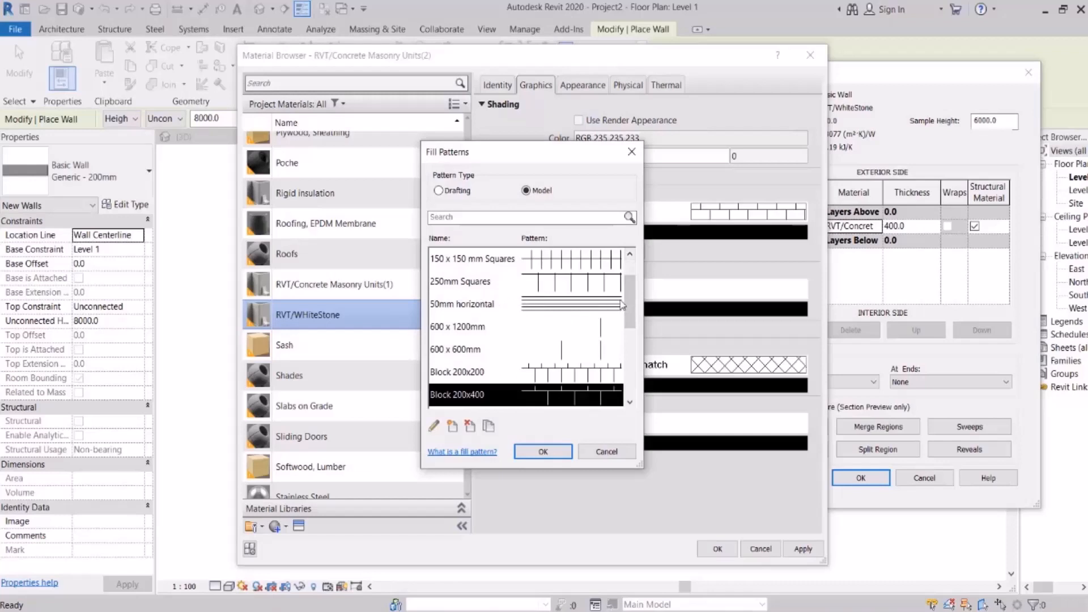
pyautogui.click(544, 287)
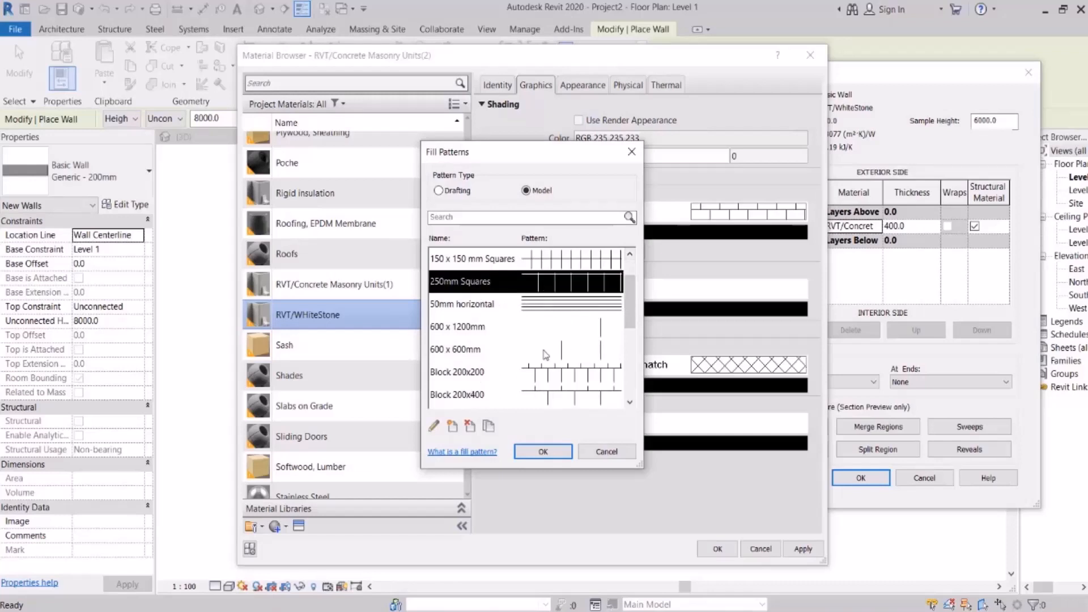
pyautogui.click(554, 451)
# Step: Set the material's cut foreground pattern to Brickwork and apply the material to the RVT/WhiteStone wall's structure layer
pyautogui.click(702, 370)
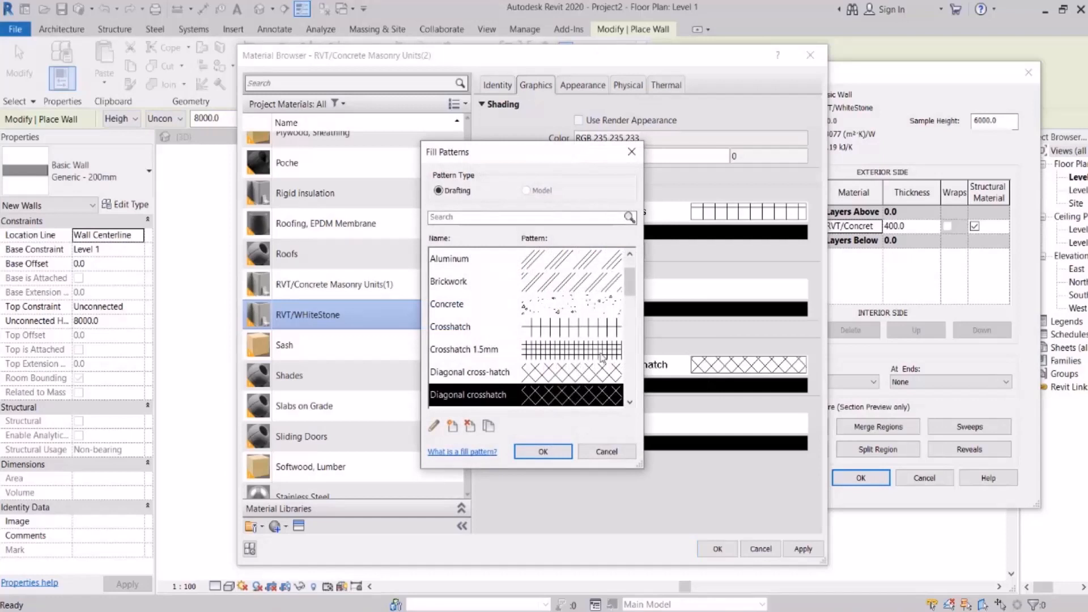
pyautogui.scroll(1, 602, 357)
pyautogui.click(548, 331)
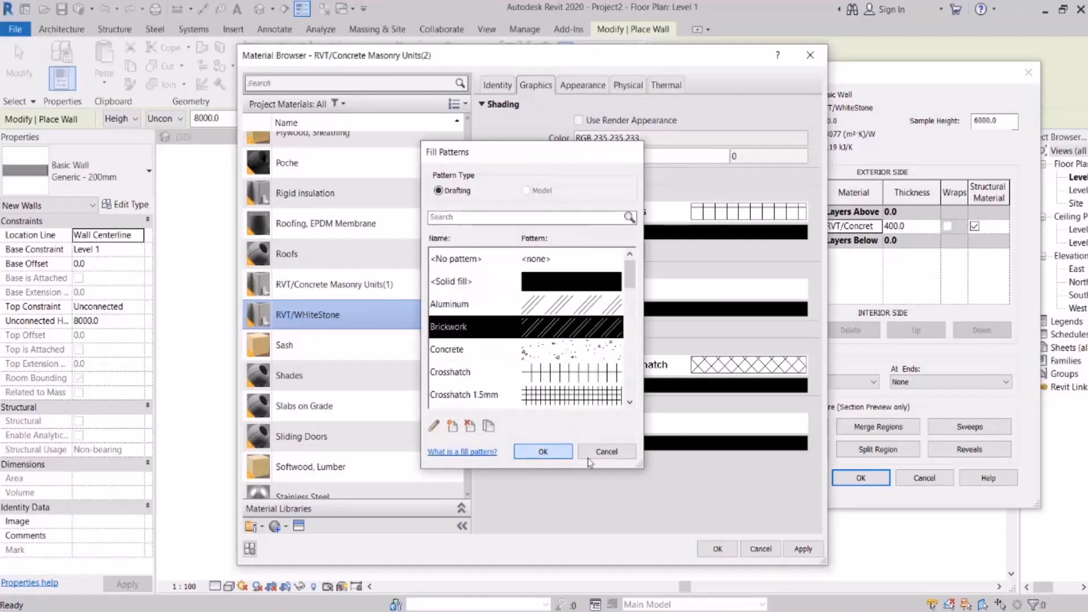
pyautogui.press('Return')
pyautogui.click(717, 548)
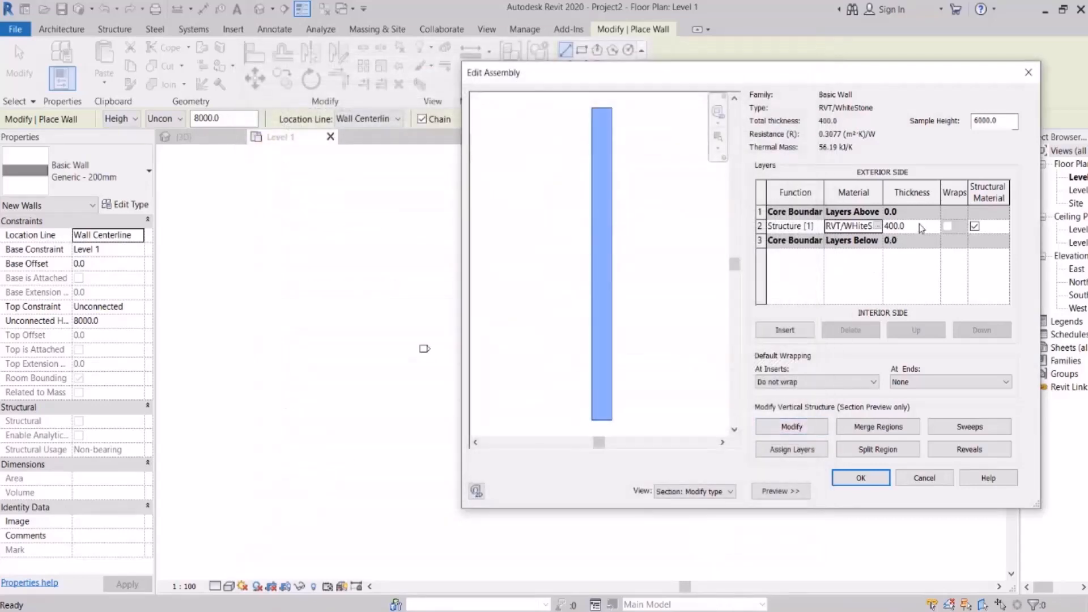
pyautogui.click(861, 478)
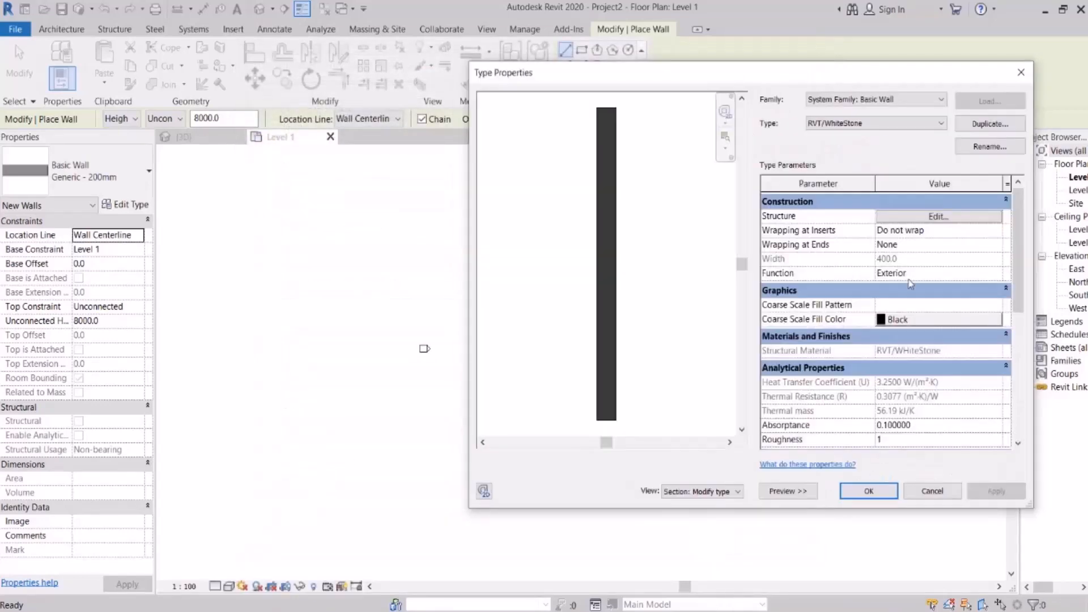
# Step: Duplicate the RVT/WhiteStone wall type as RVT/RedBrick
pyautogui.click(990, 124)
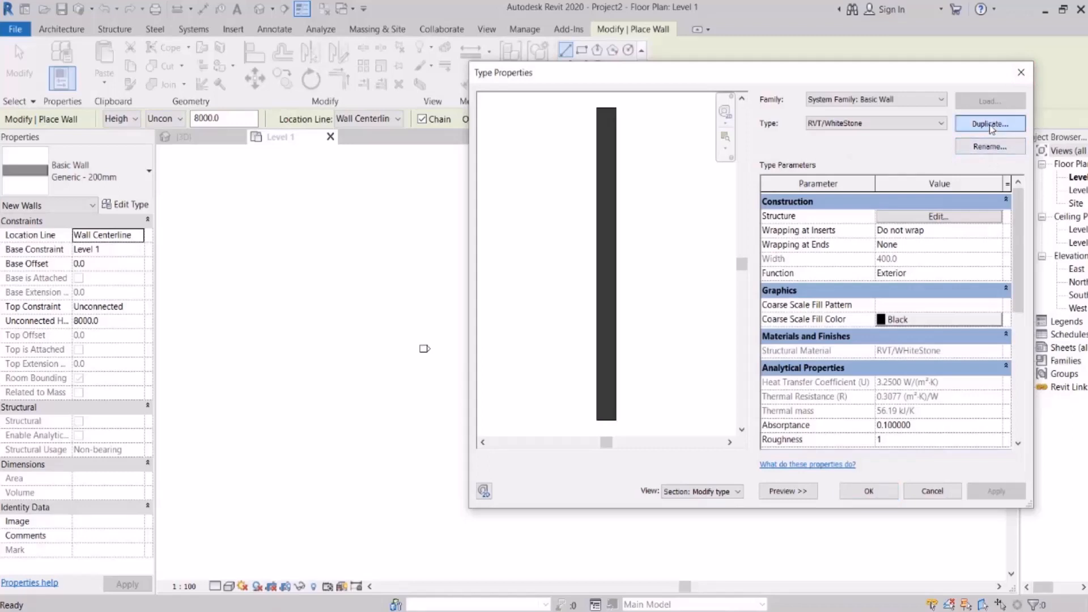
pyautogui.moveTo(651, 135); pyautogui.dragTo(588, 131)
pyautogui.write('RVT/RedBrick')
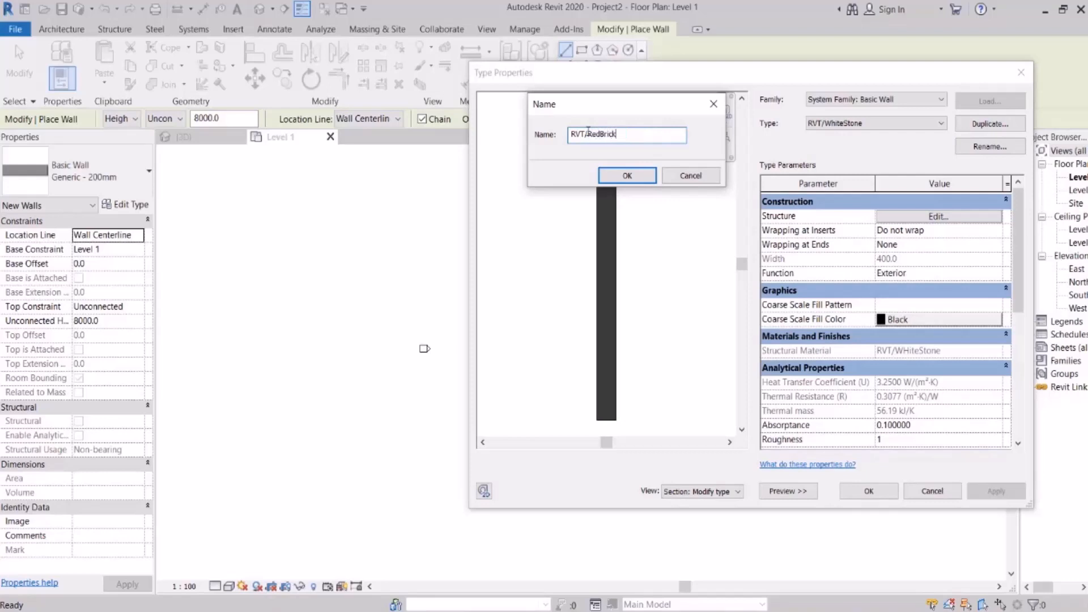
pyautogui.press('Return')
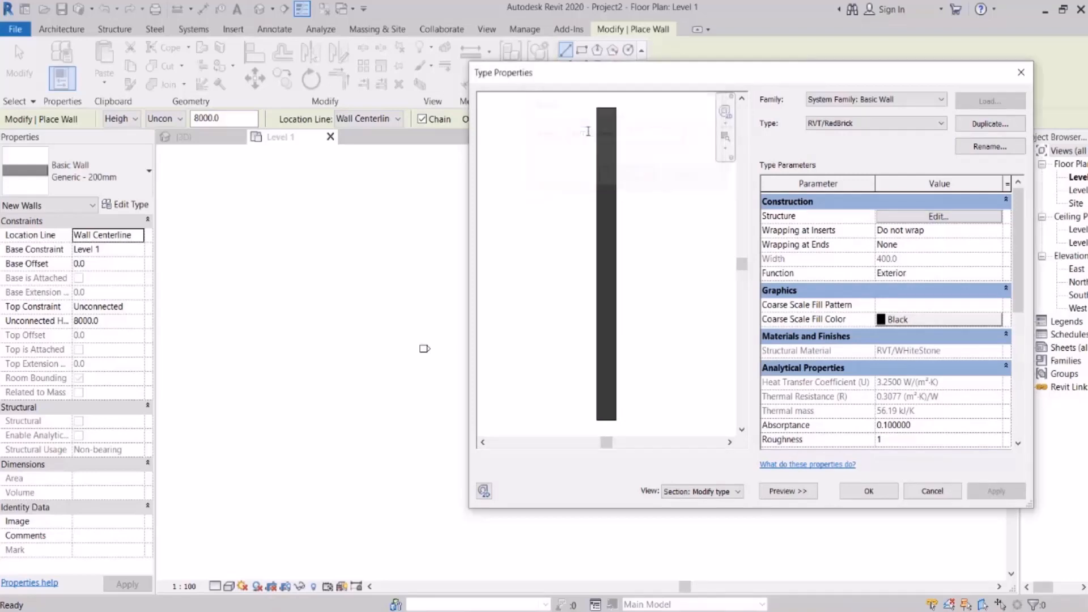
# Step: Open the RVT/RedBrick wall's structure assembly and set the Structure [1] layer's thickness to 200
pyautogui.click(917, 218)
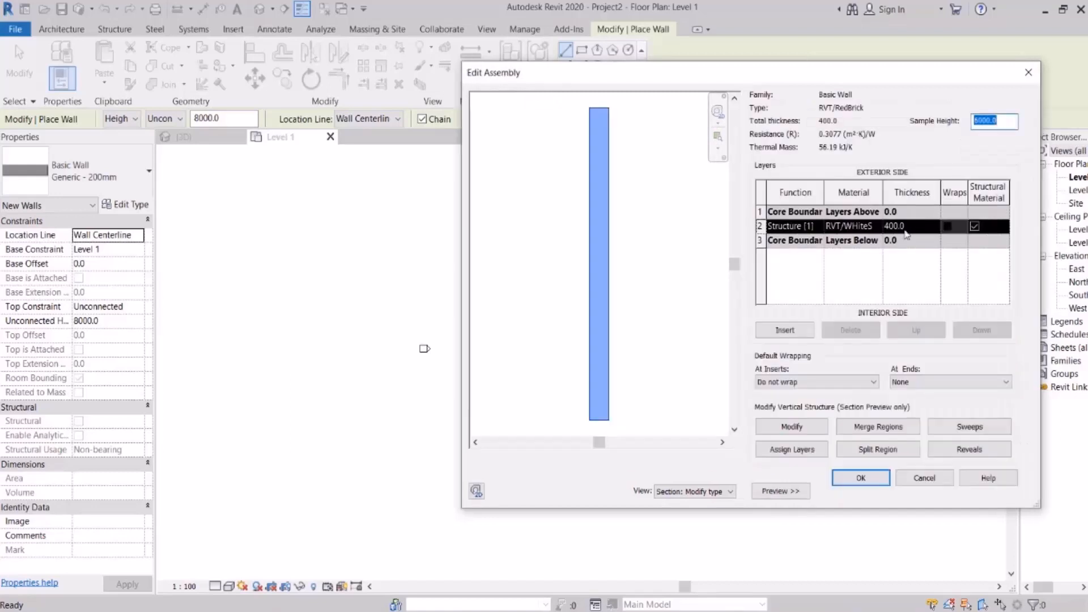
pyautogui.click(921, 231)
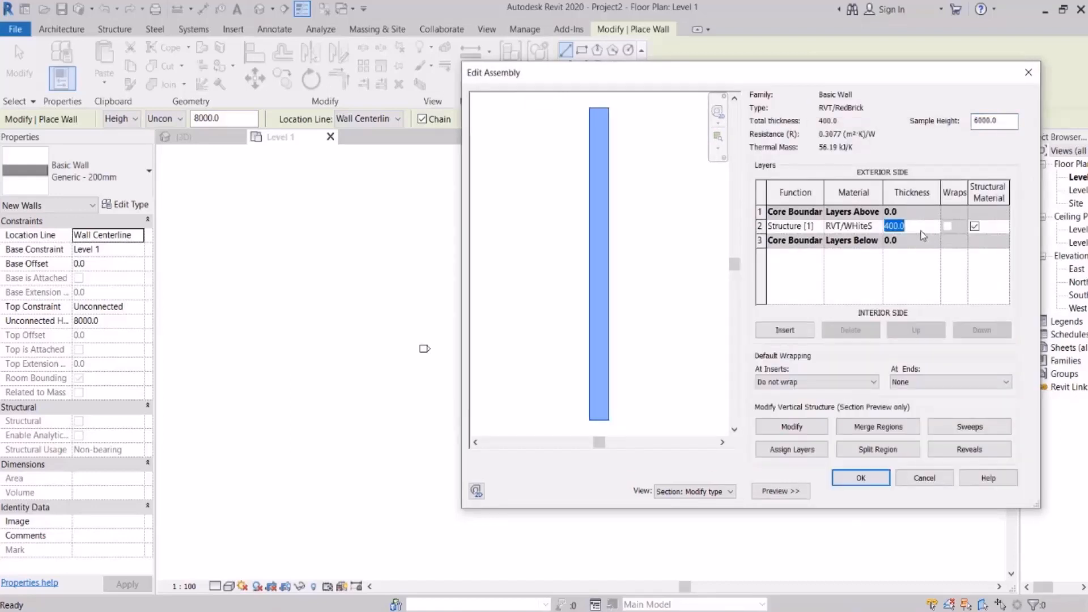
pyautogui.write('200')
pyautogui.press('Tab')
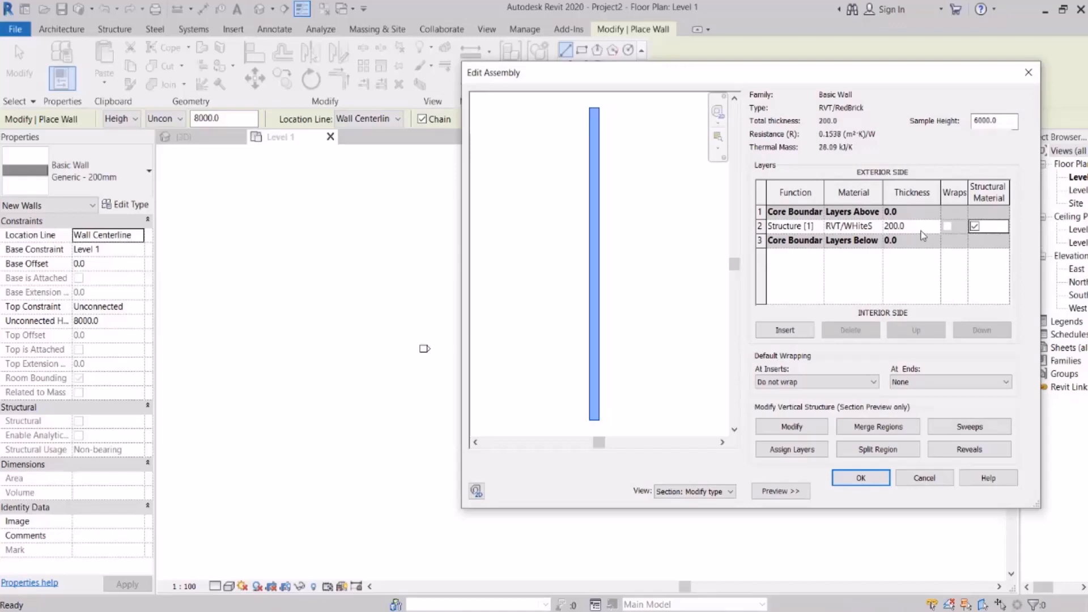
# Step: Open the structure layer's material selection and duplicate the Brick, Common material
pyautogui.click(875, 227)
pyautogui.click(876, 226)
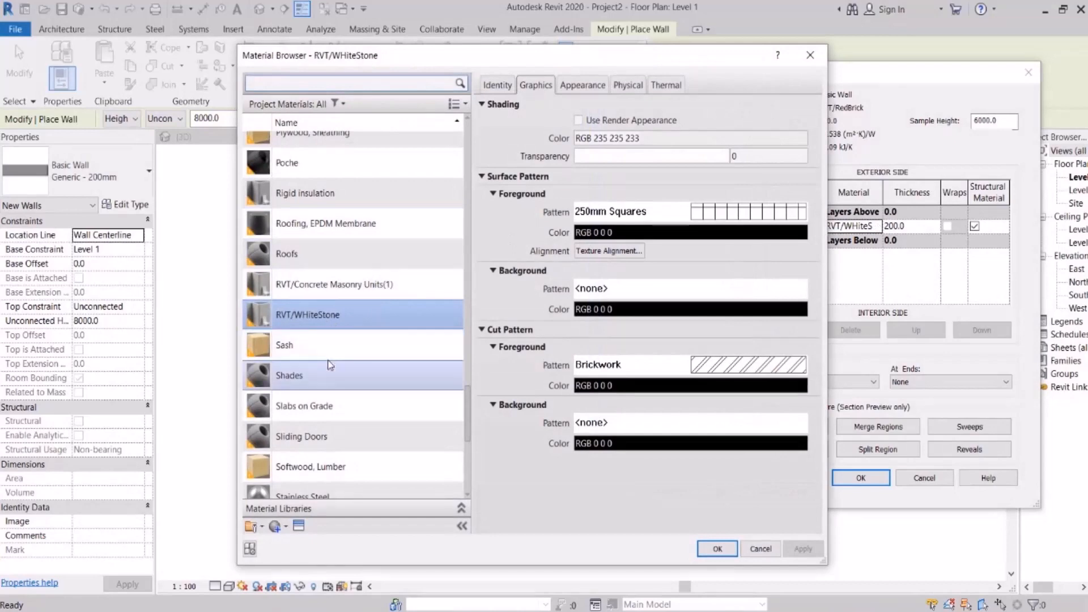
pyautogui.scroll(4, 343, 348)
pyautogui.scroll(15, 346, 348)
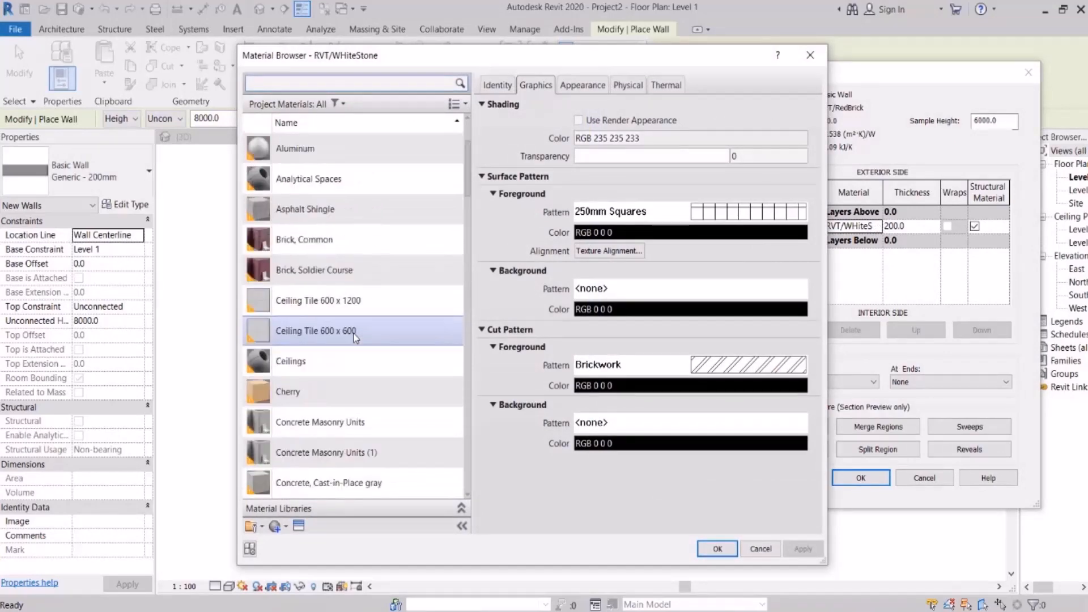
pyautogui.click(320, 360)
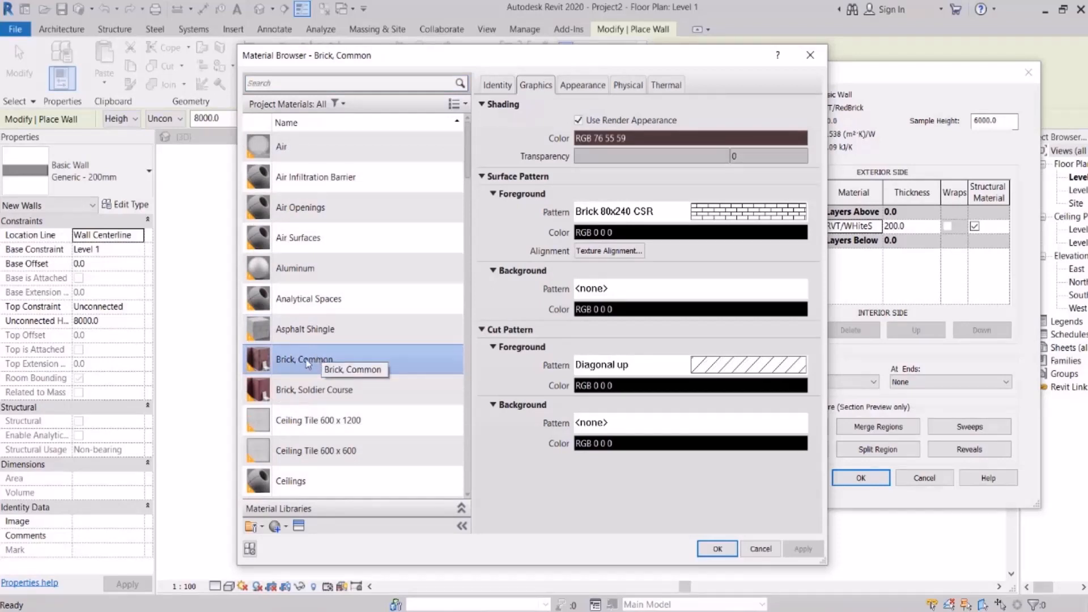
pyautogui.click(321, 384)
pyautogui.click(322, 368)
pyautogui.rightClick(322, 368)
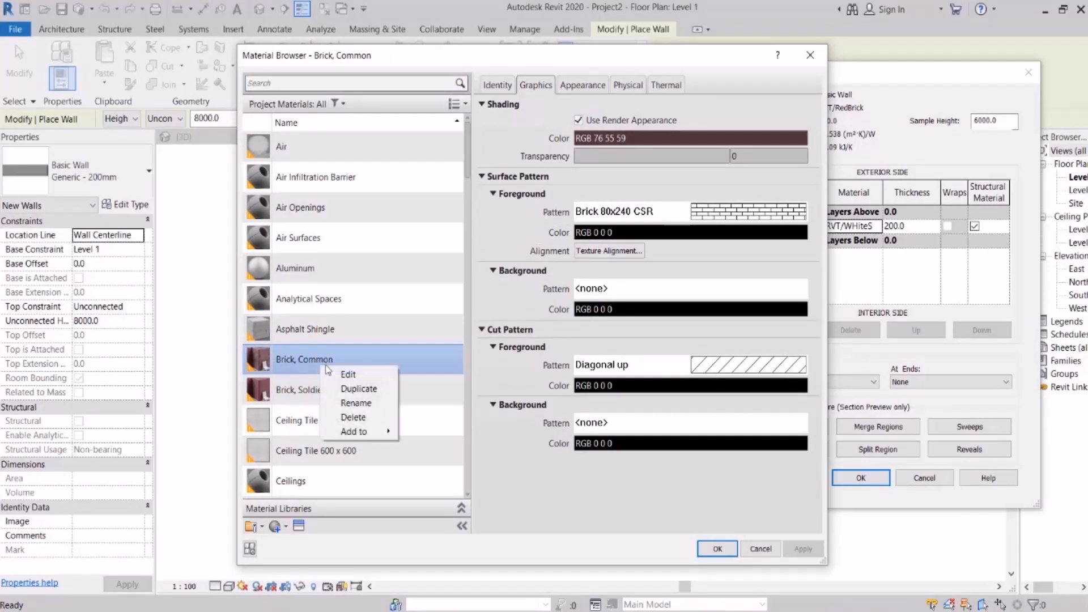
pyautogui.click(346, 387)
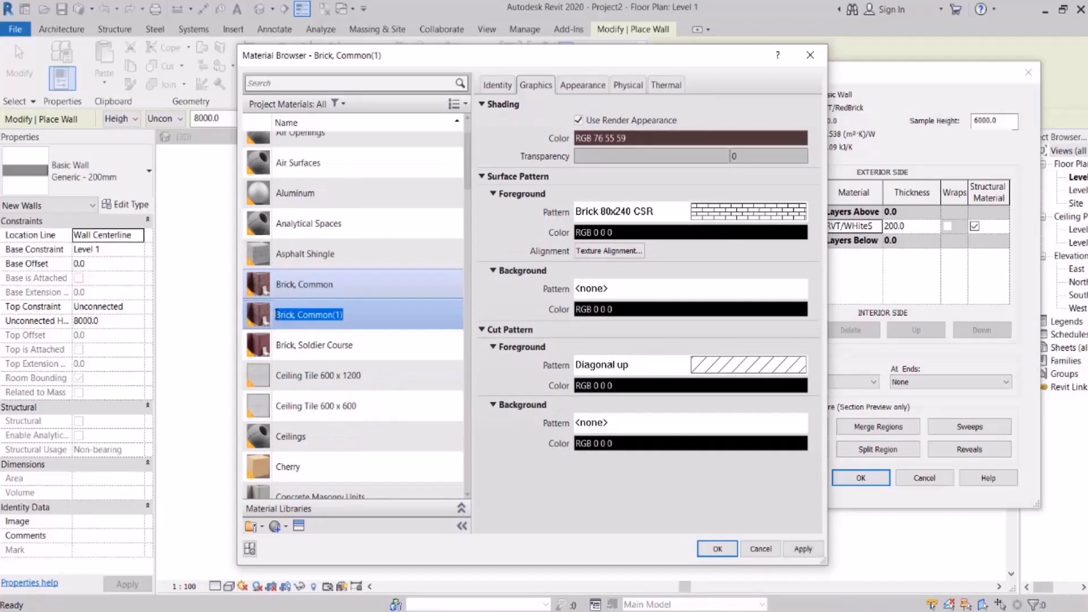
# Step: Name the duplicated brick material RVT/Brick, Common
pyautogui.press('Home')
pyautogui.write('RV')
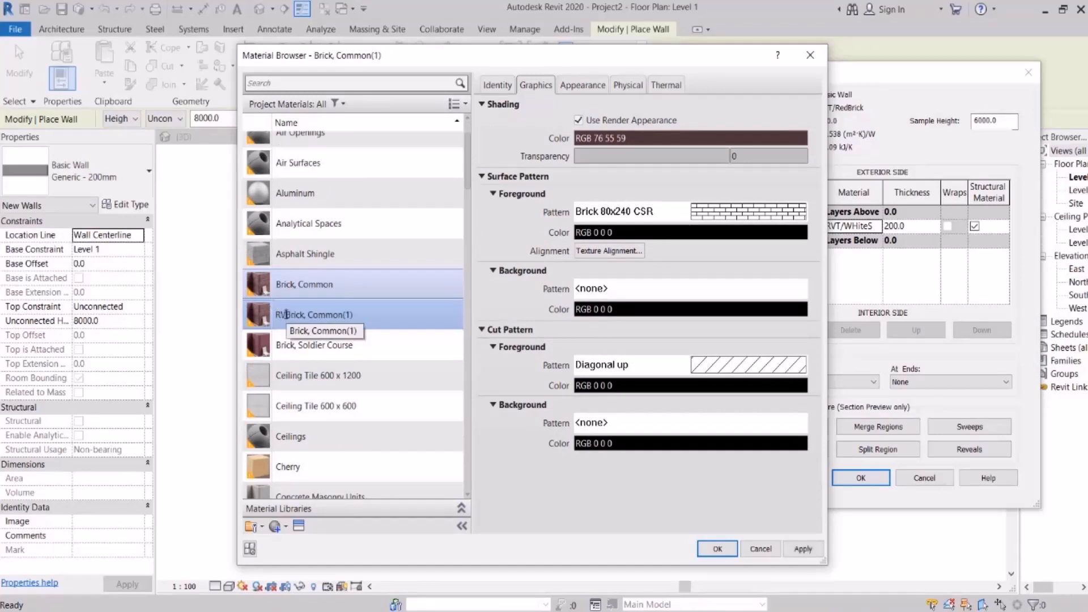
pyautogui.write('T/')
pyautogui.press('Return')
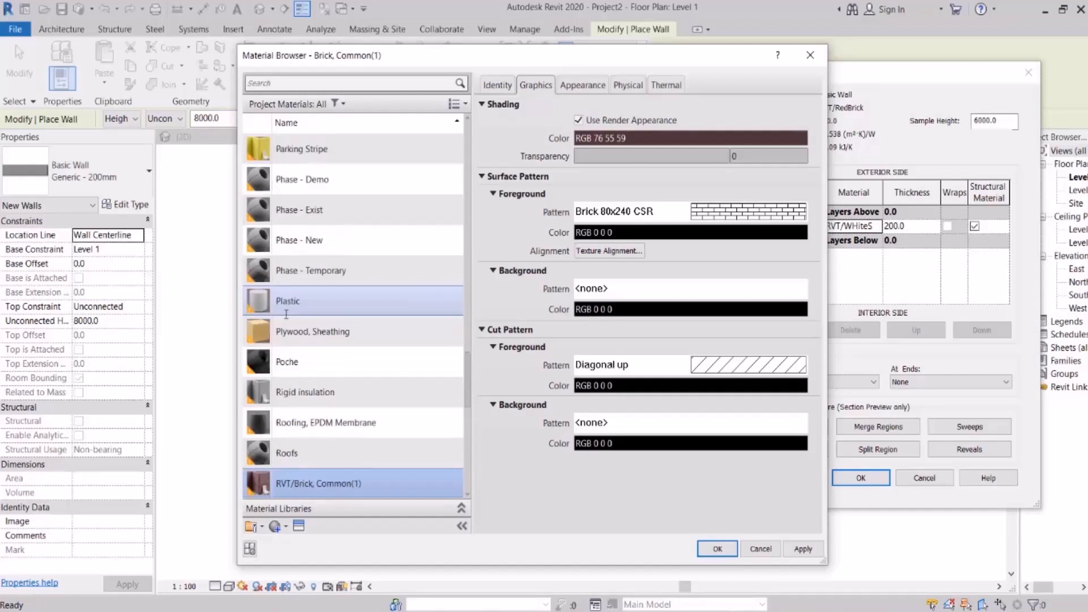
pyautogui.rightClick(343, 483)
pyautogui.click(376, 518)
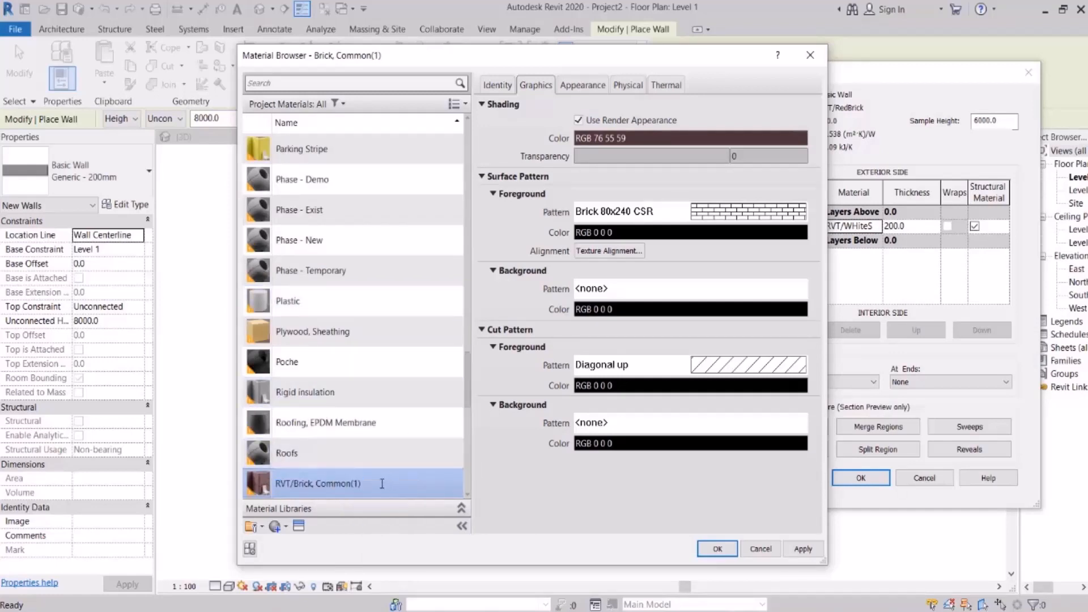
pyautogui.press('Return')
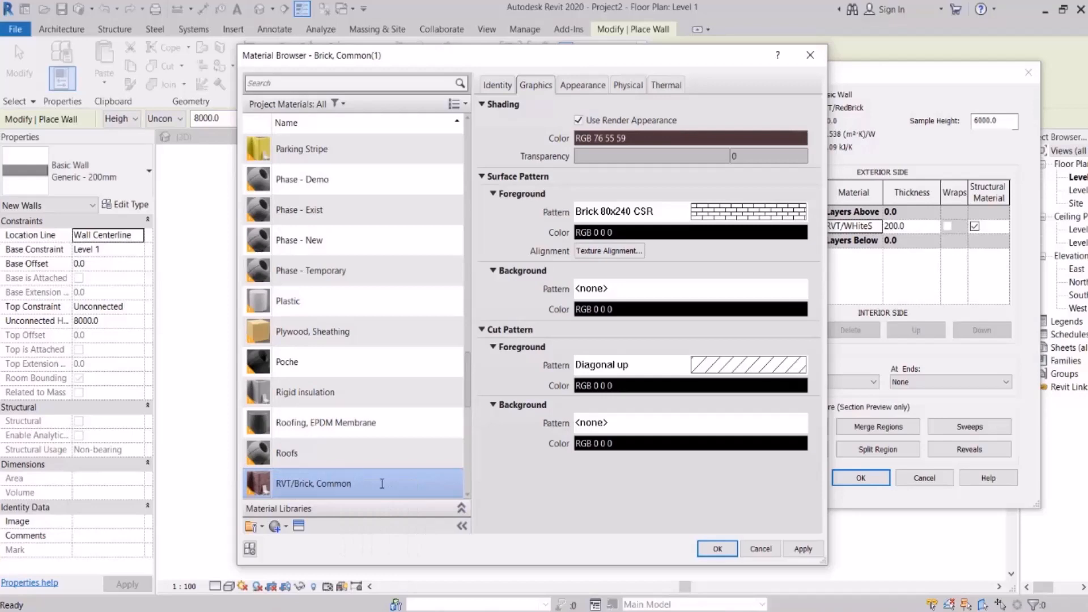
# Step: Turn off Use Render Appearance for RVT/Brick, Common, apply it to the structure layer and accept the RVT/RedBrick wall type
pyautogui.click(589, 123)
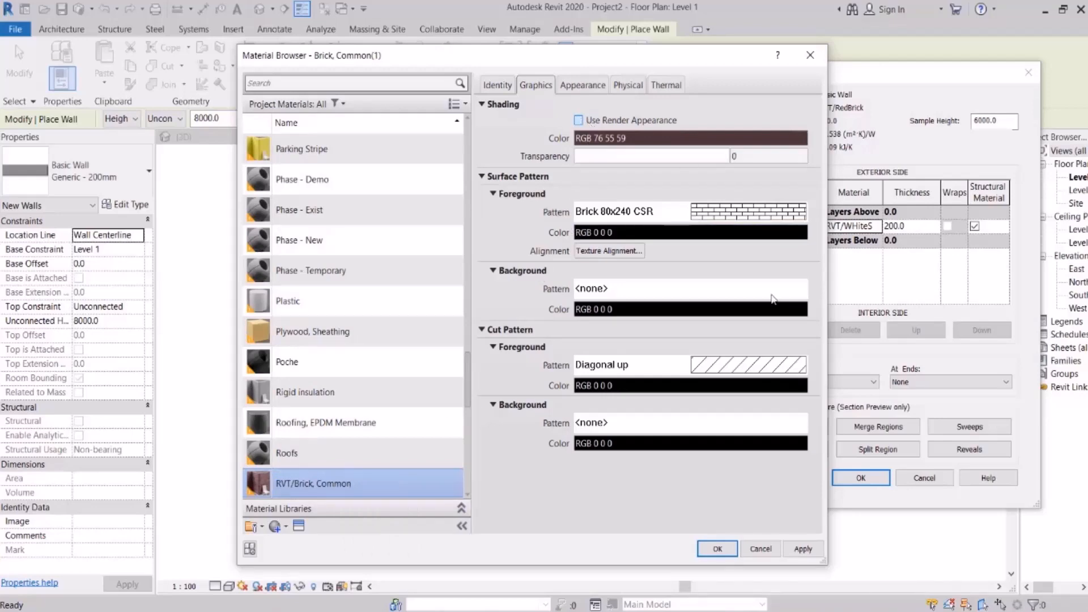
pyautogui.click(718, 547)
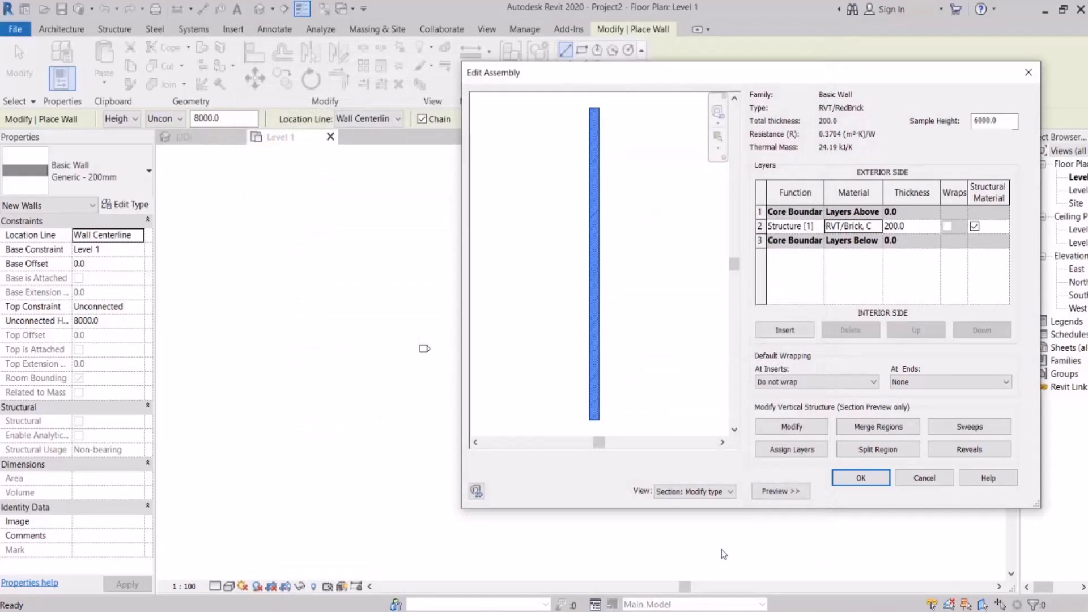
pyautogui.click(862, 479)
pyautogui.click(876, 497)
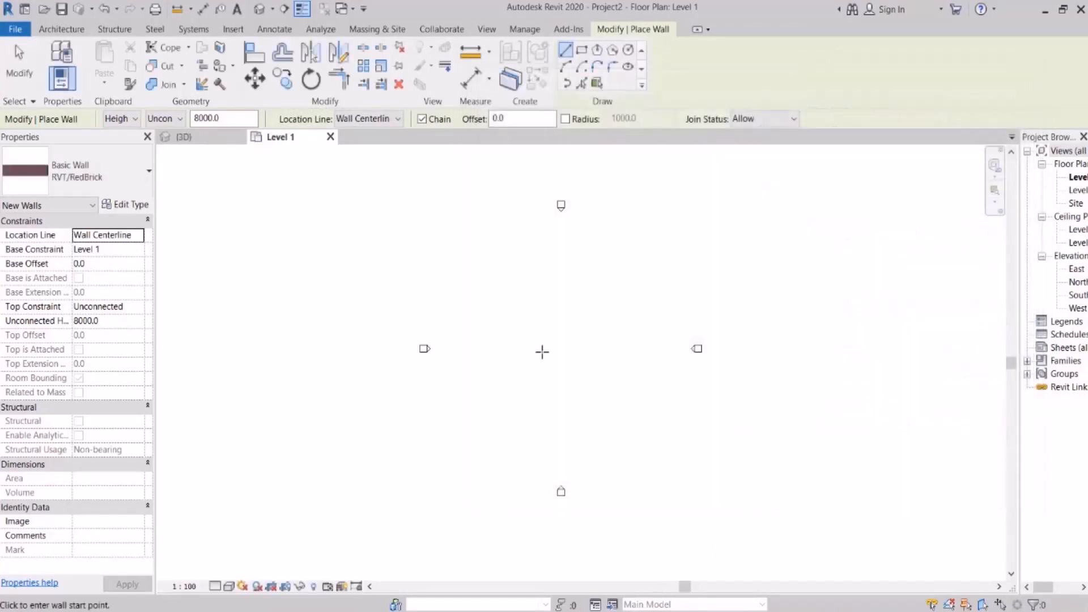
# Step: Choose the stacked wall type Exterior - Brick Over Block w Metal Stud and start duplicating it
pyautogui.click(76, 177)
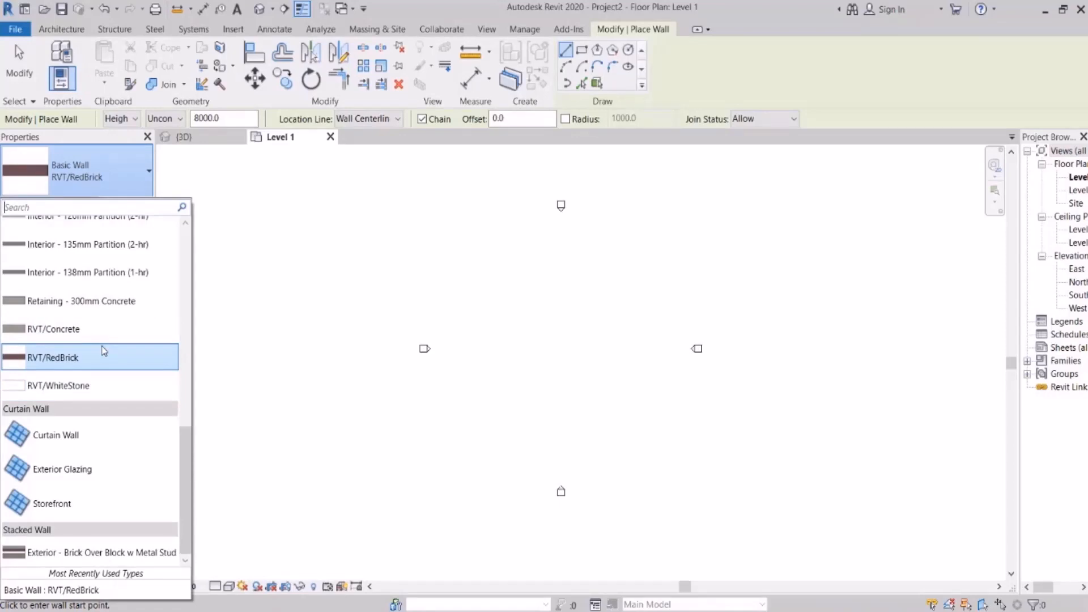
pyautogui.click(109, 554)
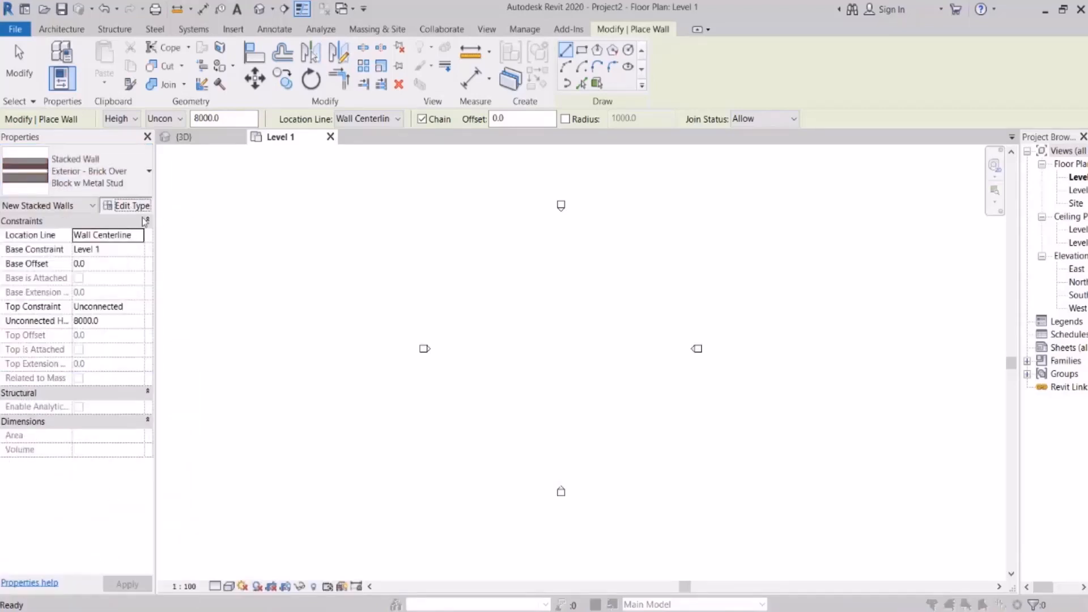
pyautogui.click(142, 209)
pyautogui.click(982, 125)
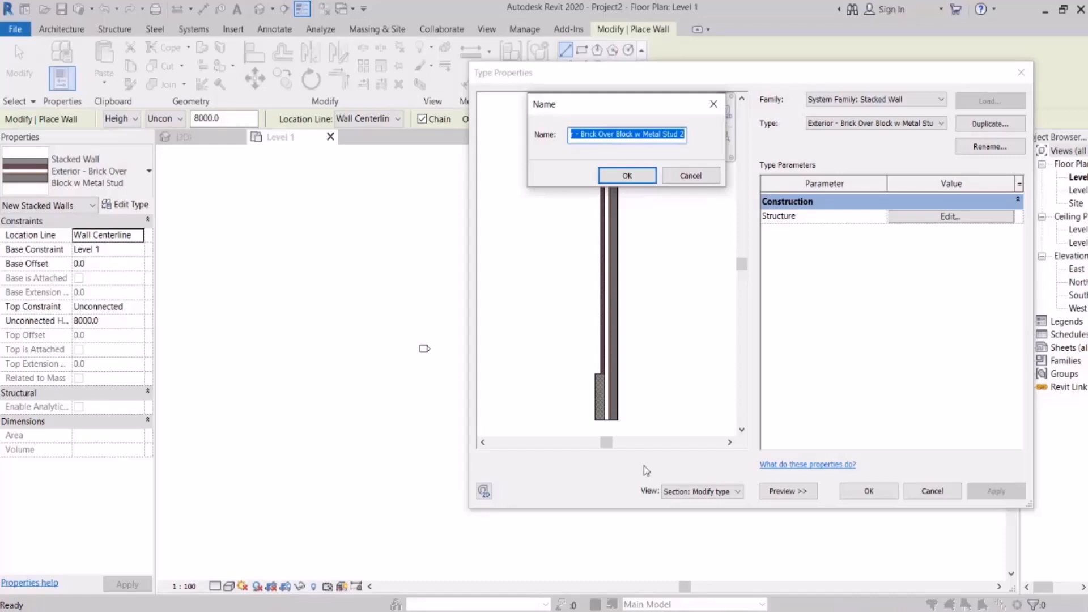
# Step: Name the duplicated stacked wall type SW01/Site
pyautogui.click(464, 610)
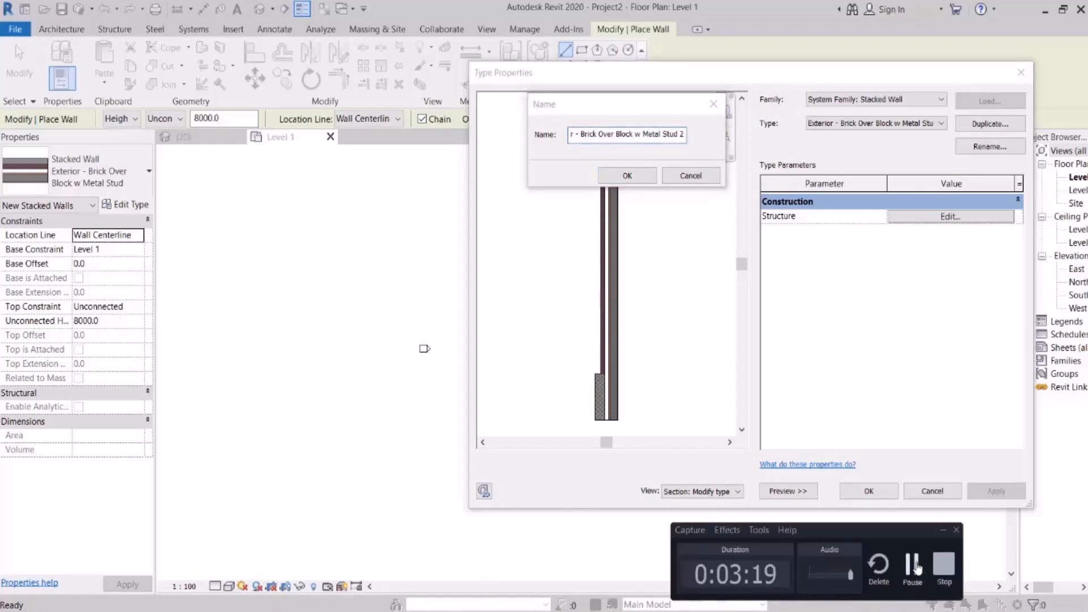
pyautogui.click(911, 590)
pyautogui.doubleClick(646, 134)
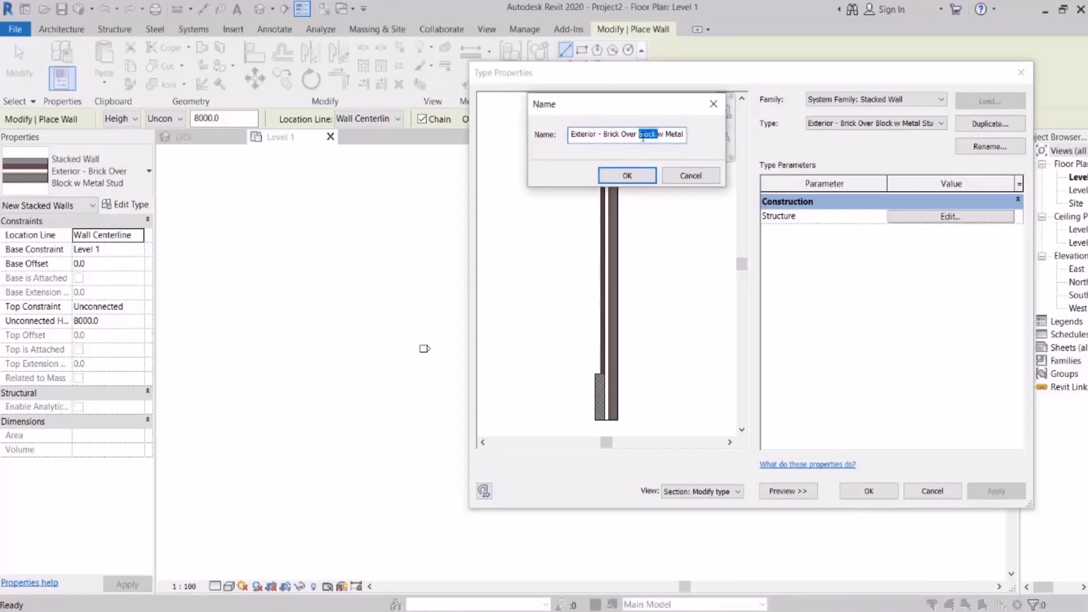
pyautogui.press('BackSpace')
pyautogui.moveTo(673, 135); pyautogui.dragTo(548, 141)
pyautogui.press('BackSpace')
pyautogui.moveTo(654, 134); pyautogui.dragTo(534, 137)
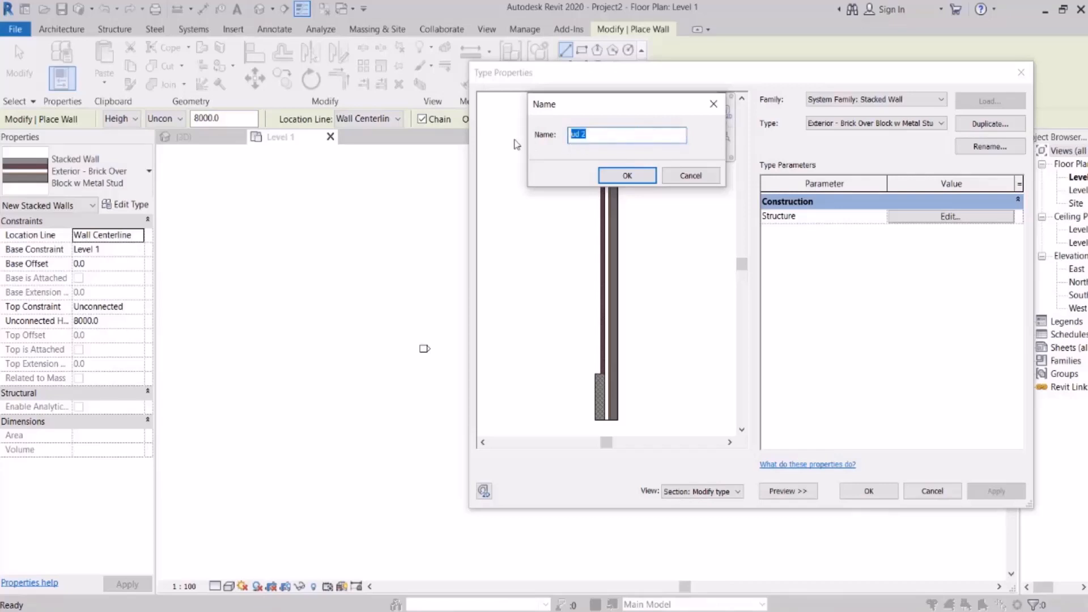
pyautogui.press('BackSpace')
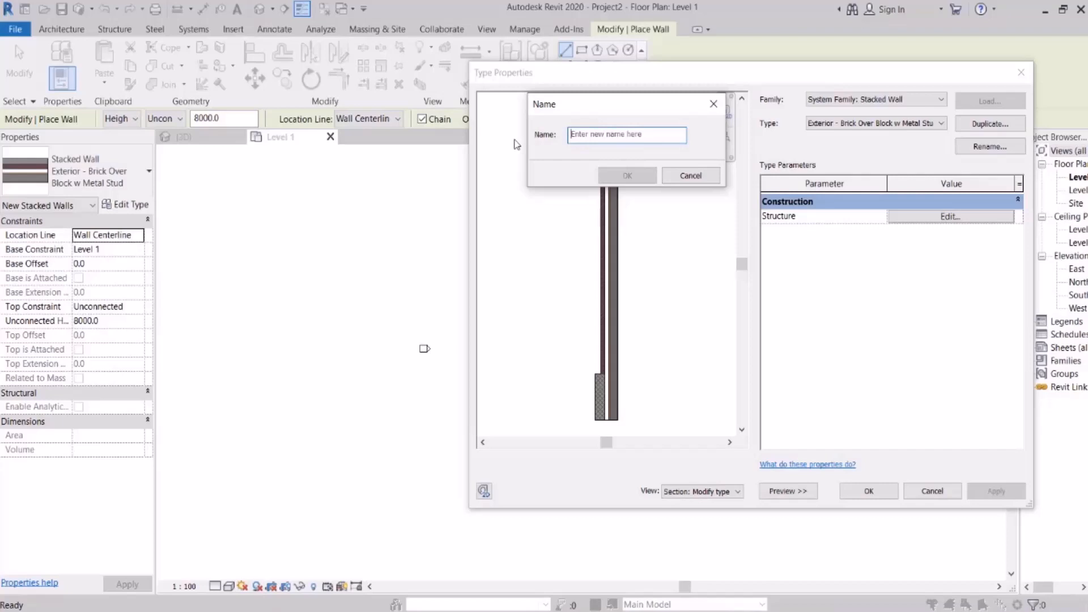
pyautogui.write('SW01')
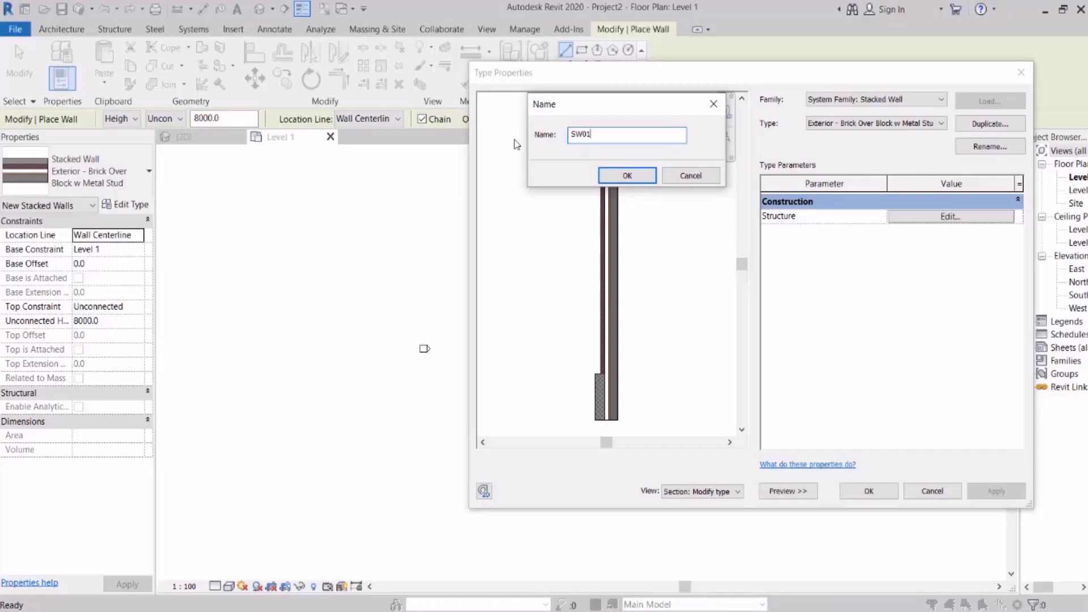
pyautogui.write('/Site')
pyautogui.press('Return')
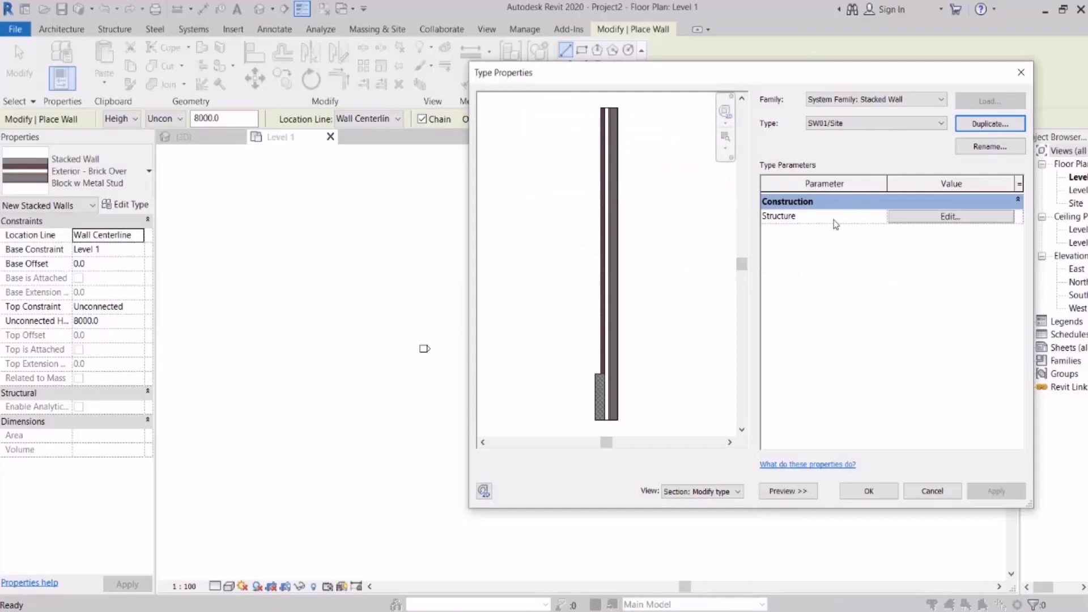
# Step: Inspect the SW01/Site structure assembly in the section preview and accept the new stacked wall type
pyautogui.moveTo(780, 71); pyautogui.dragTo(649, 63)
pyautogui.click(657, 484)
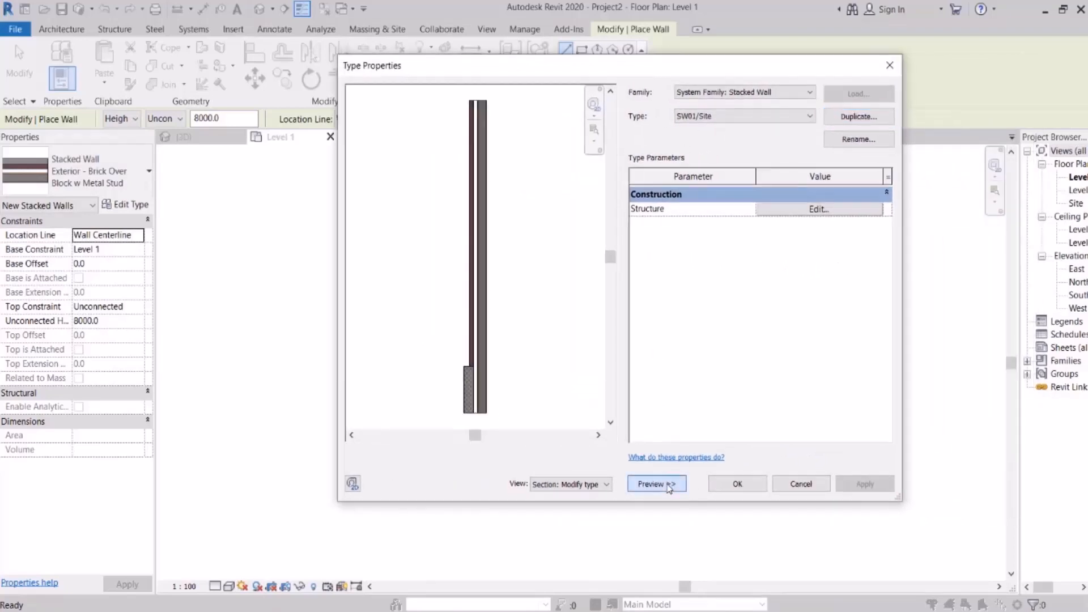
pyautogui.click(518, 484)
pyautogui.click(811, 209)
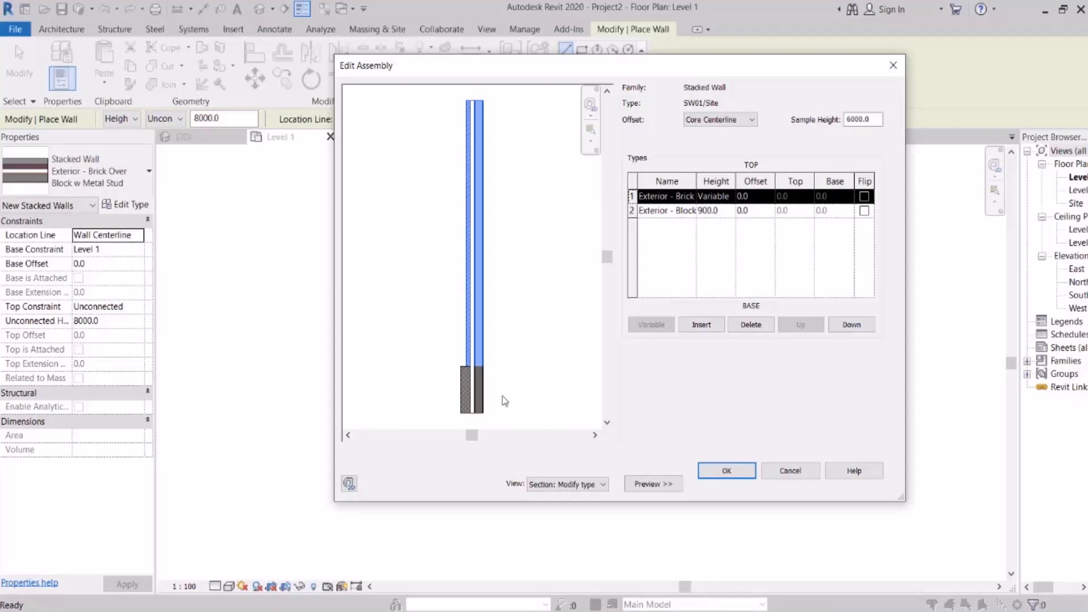
pyautogui.click(727, 470)
pyautogui.click(724, 480)
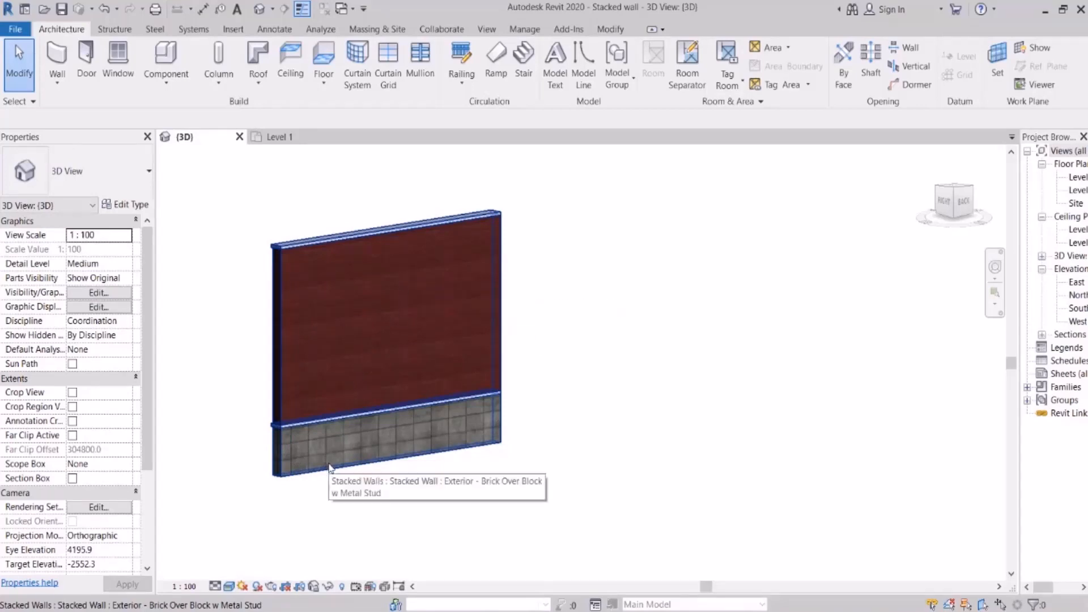
# Step: Start a wall on Level 1, open the SW01/Site structure assembly and insert two additional wall rows
pyautogui.click(290, 139)
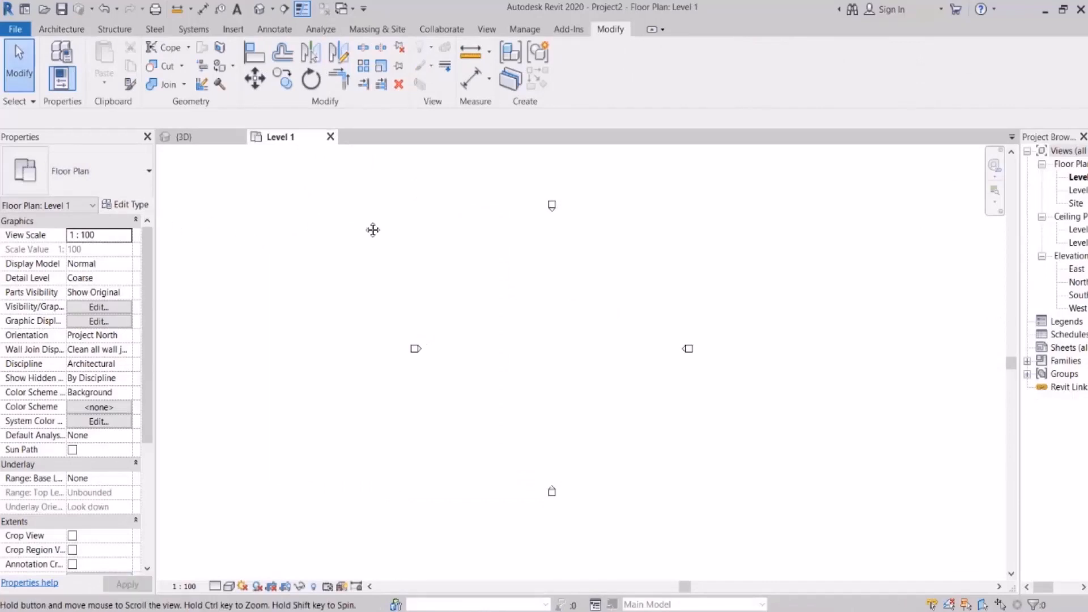
pyautogui.click(61, 29)
pyautogui.click(53, 62)
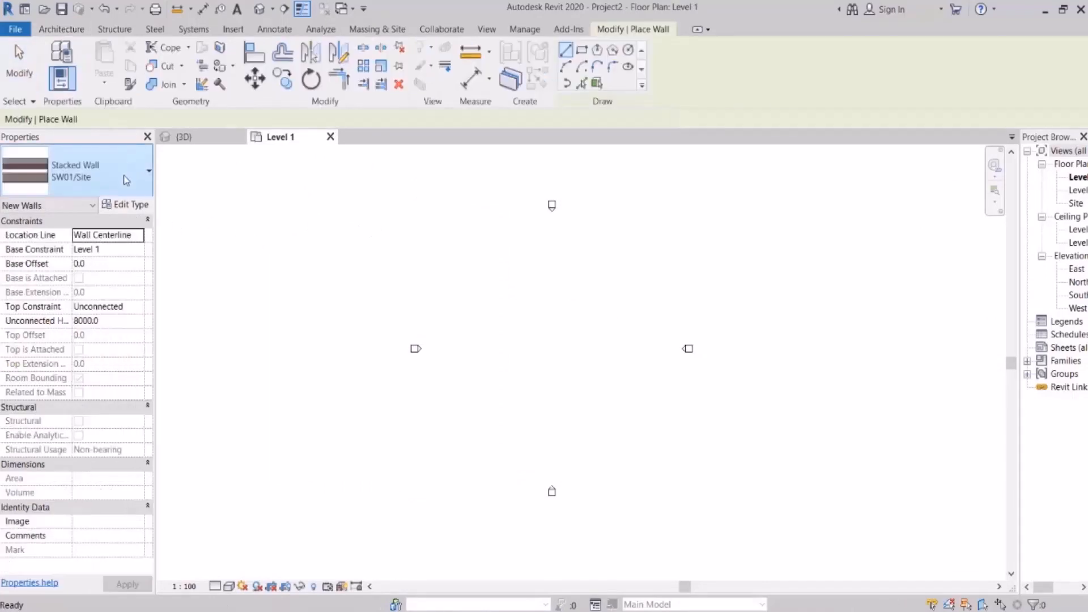
pyautogui.click(126, 206)
pyautogui.click(782, 214)
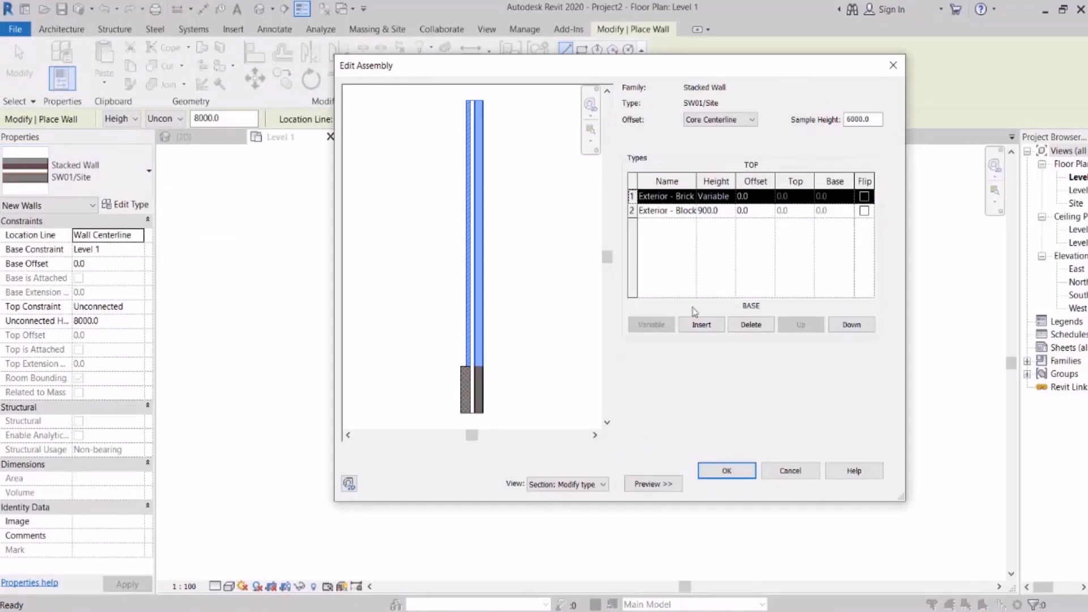
pyautogui.click(702, 326)
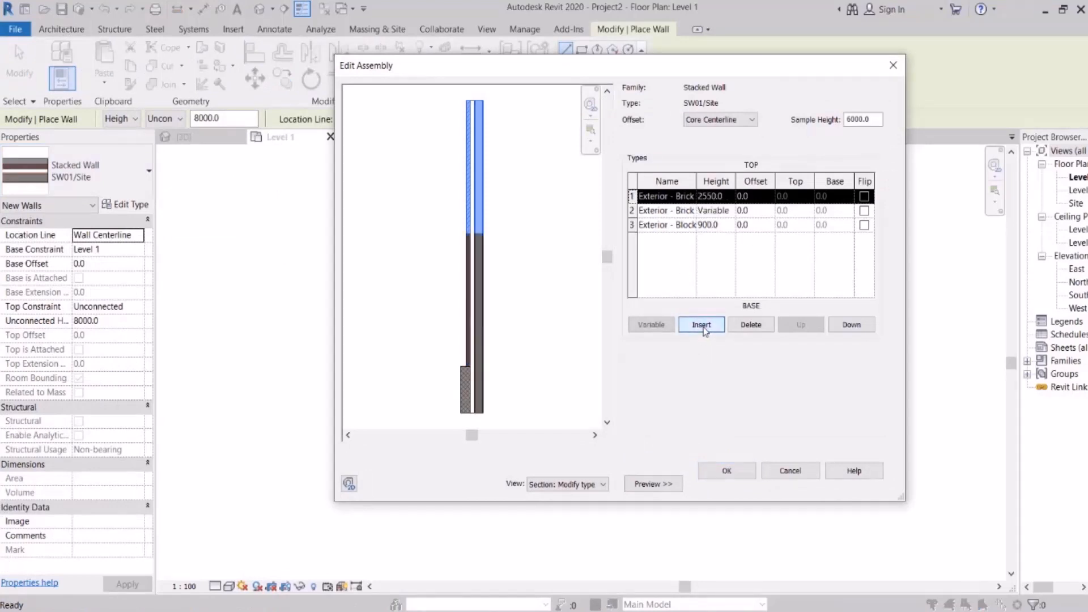
pyautogui.click(702, 326)
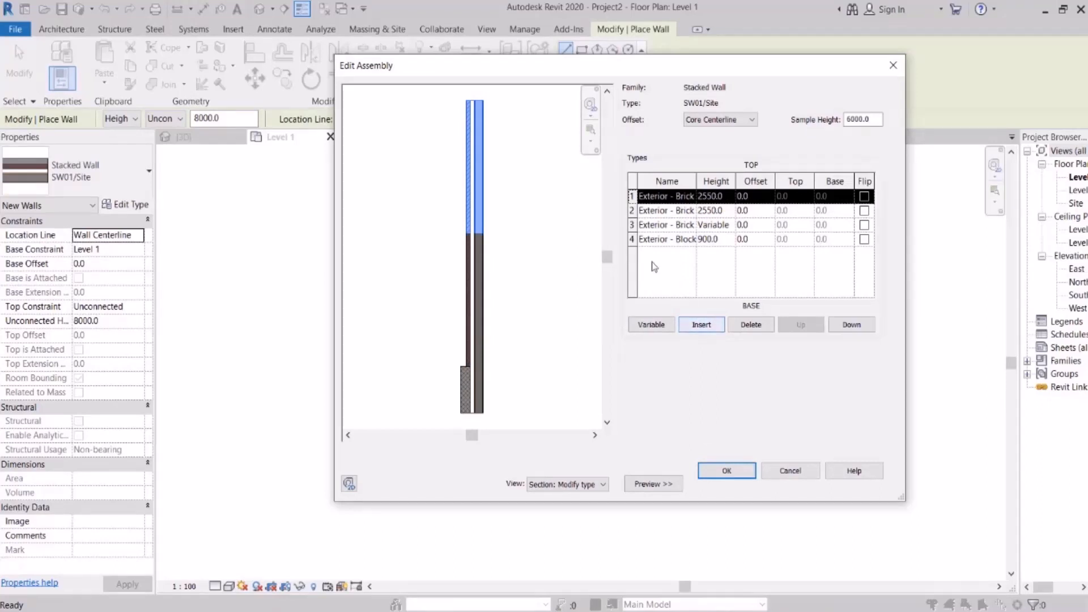
# Step: Assign RVT/Concrete to row 4 at the base of the stacked wall and set its height to 800
pyautogui.moveTo(519, 405); pyautogui.dragTo(506, 342, button='middle')
pyautogui.scroll(4, 499, 317)
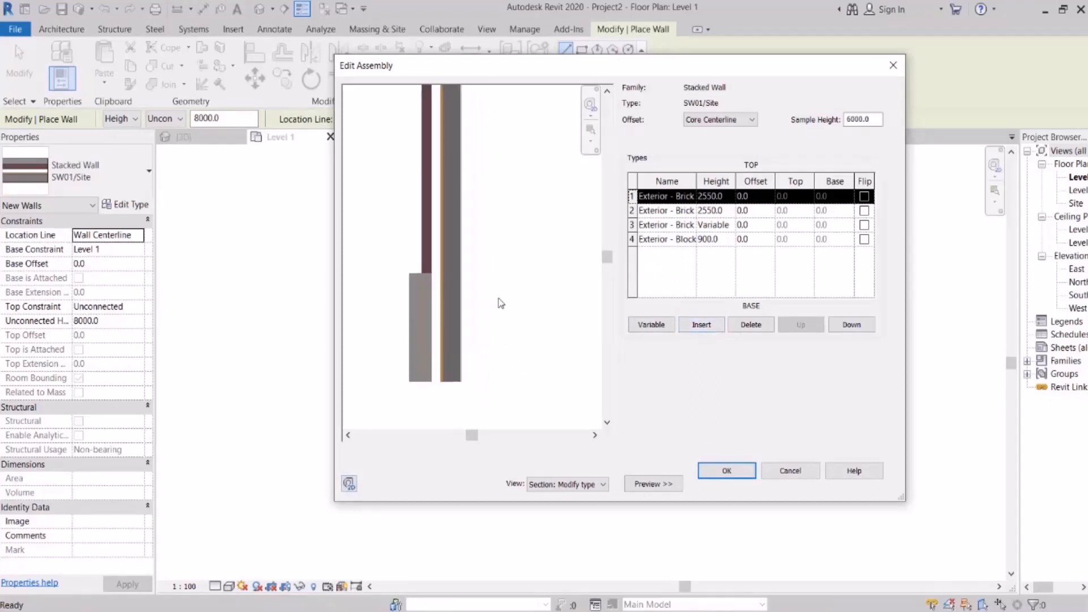
pyautogui.click(672, 240)
pyautogui.click(692, 240)
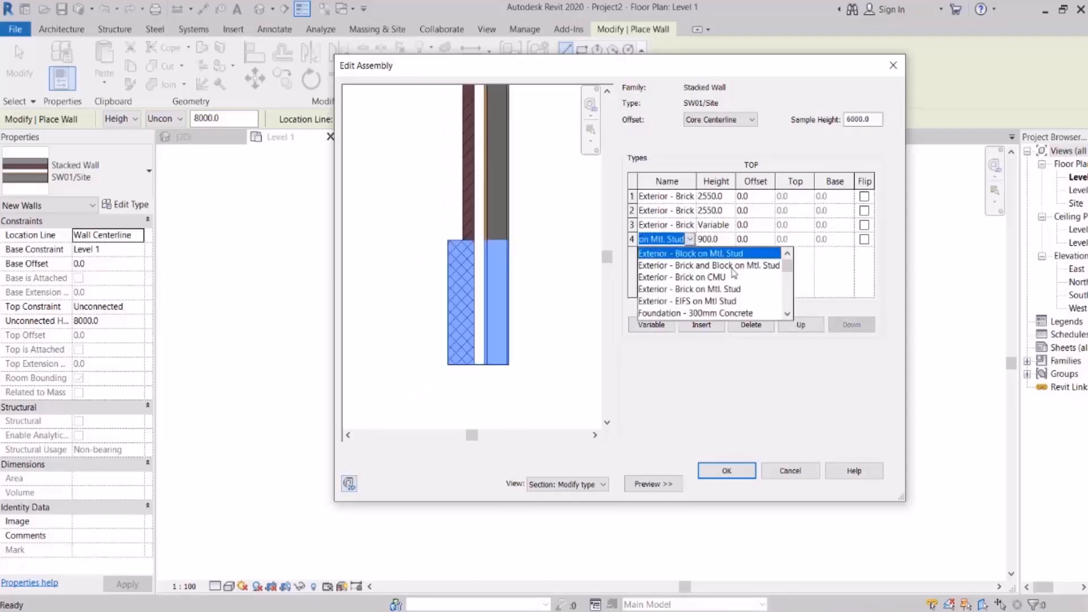
pyautogui.scroll(-5, 752, 290)
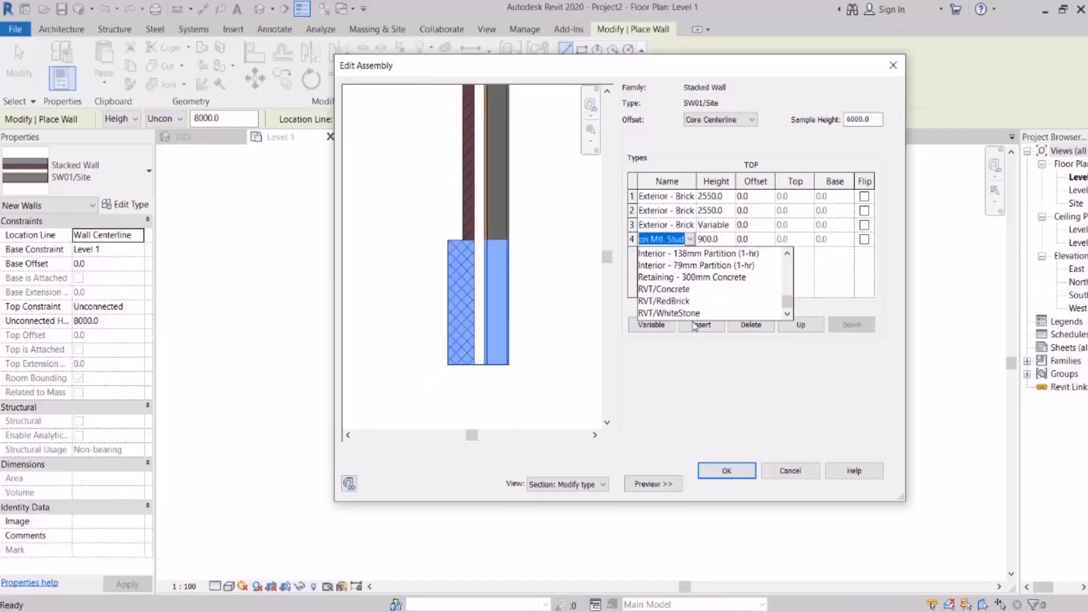
pyautogui.click(670, 289)
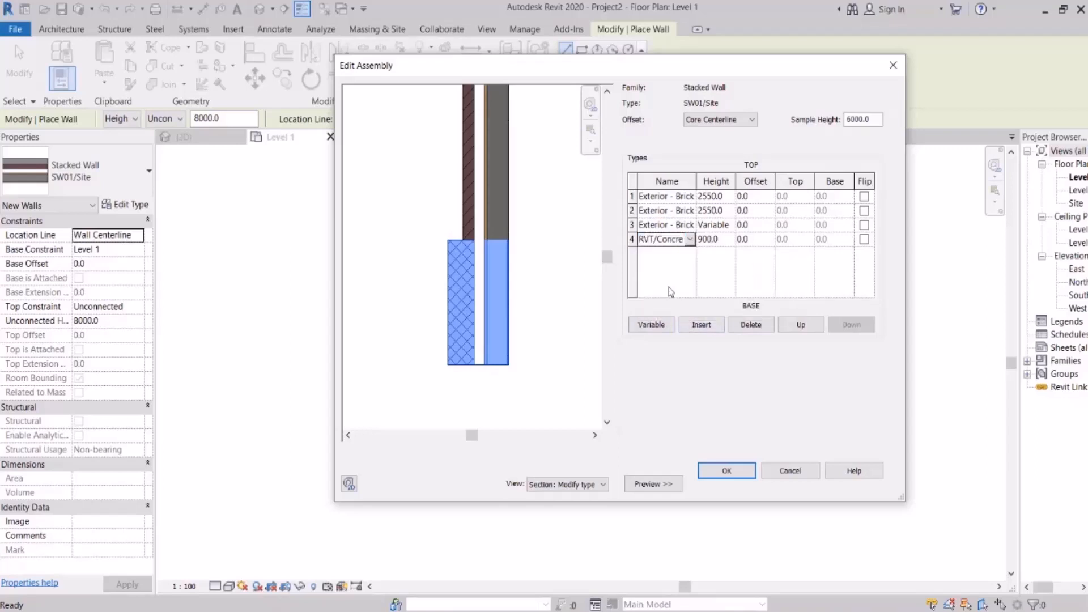
pyautogui.click(728, 243)
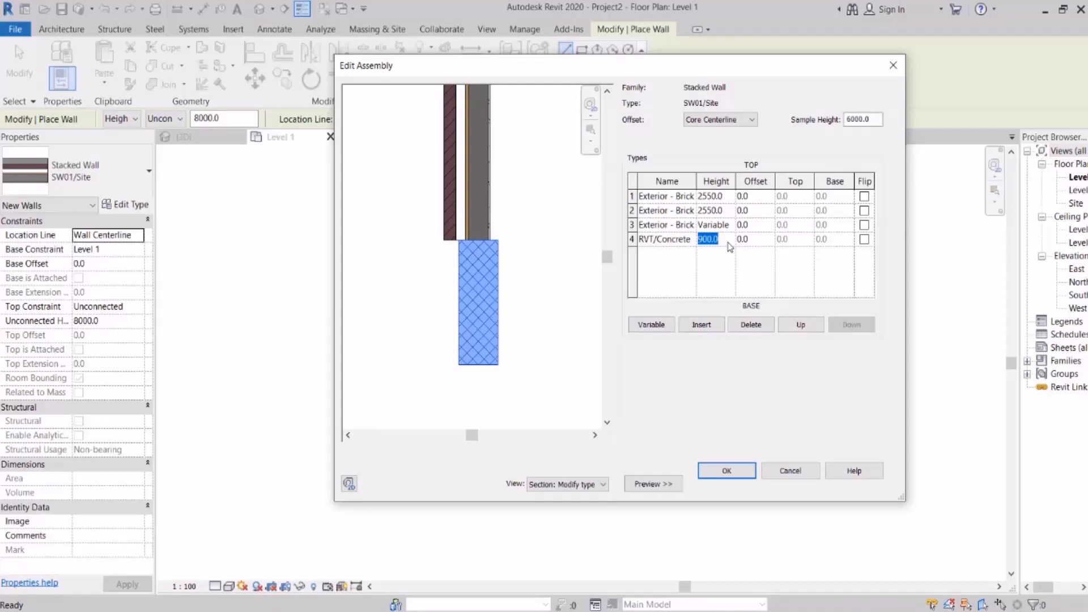
pyautogui.write('800')
pyautogui.press('Tab')
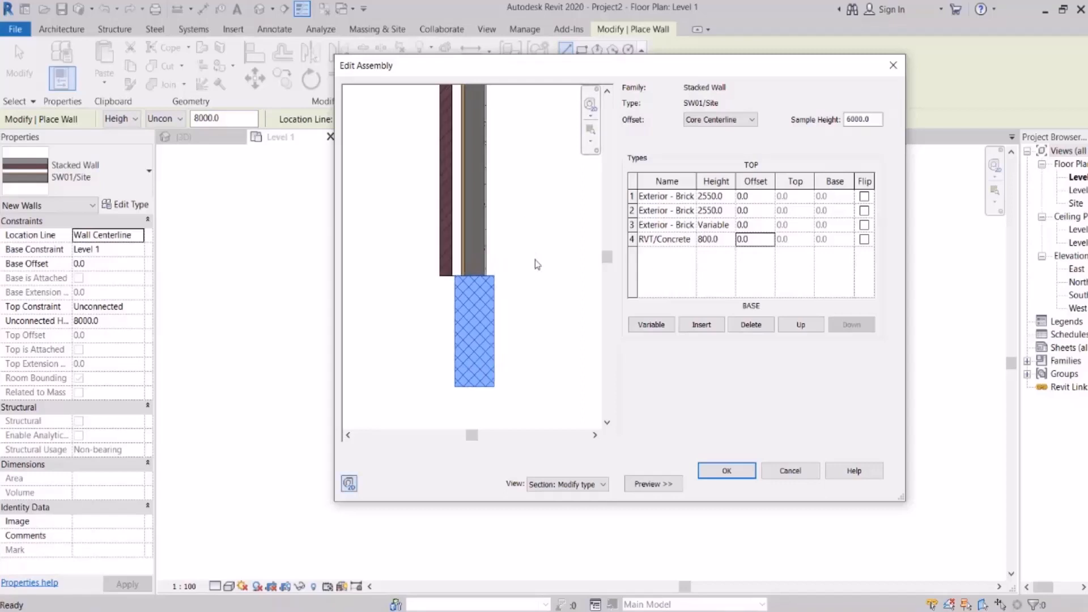
# Step: Assign the RVT/WhiteStone wall type to row 3, directly above the concrete row
pyautogui.click(680, 226)
pyautogui.click(690, 225)
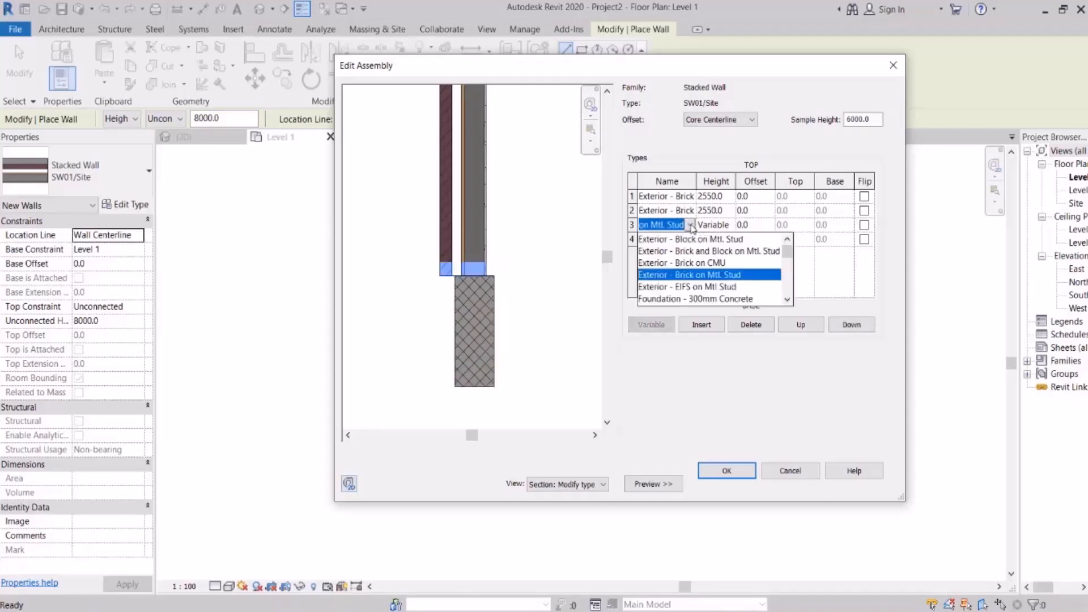
pyautogui.scroll(-5, 758, 288)
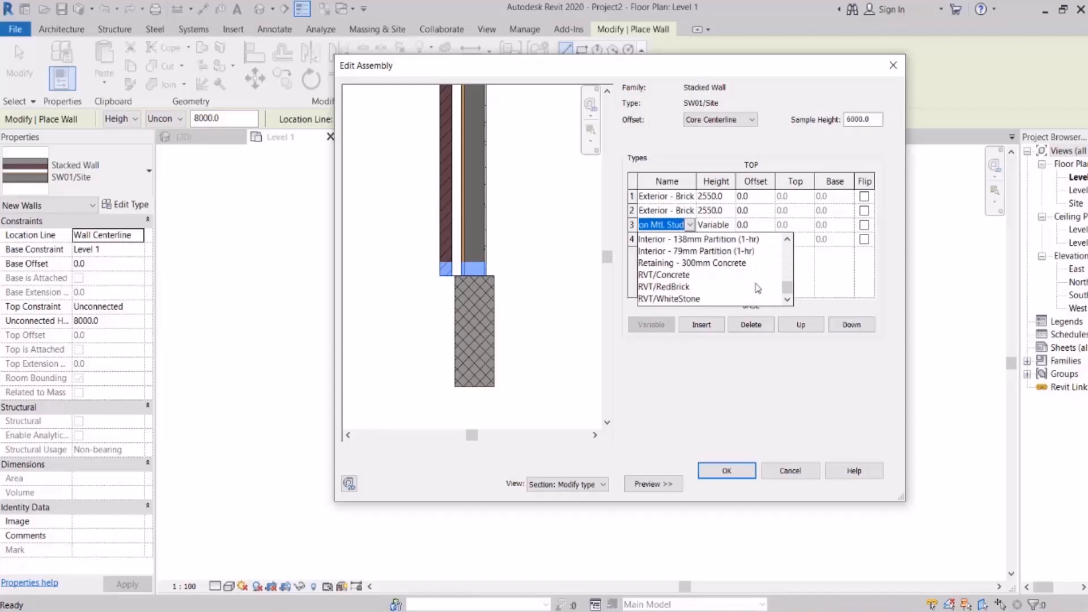
pyautogui.click(670, 299)
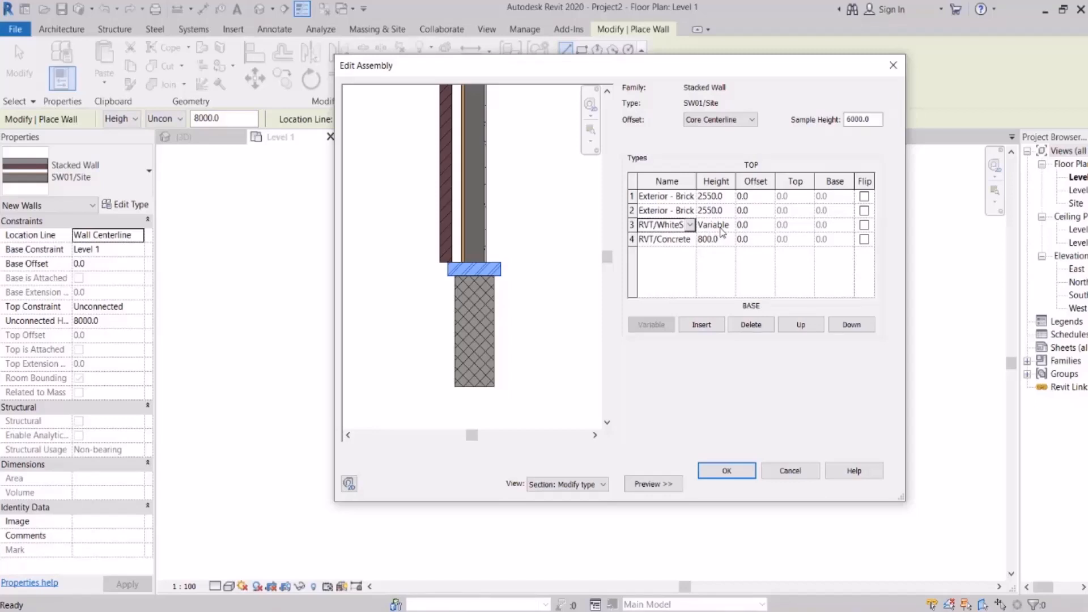
# Step: Make row 2 of the stacked wall the variable-height row
pyautogui.scroll(-4, 543, 258)
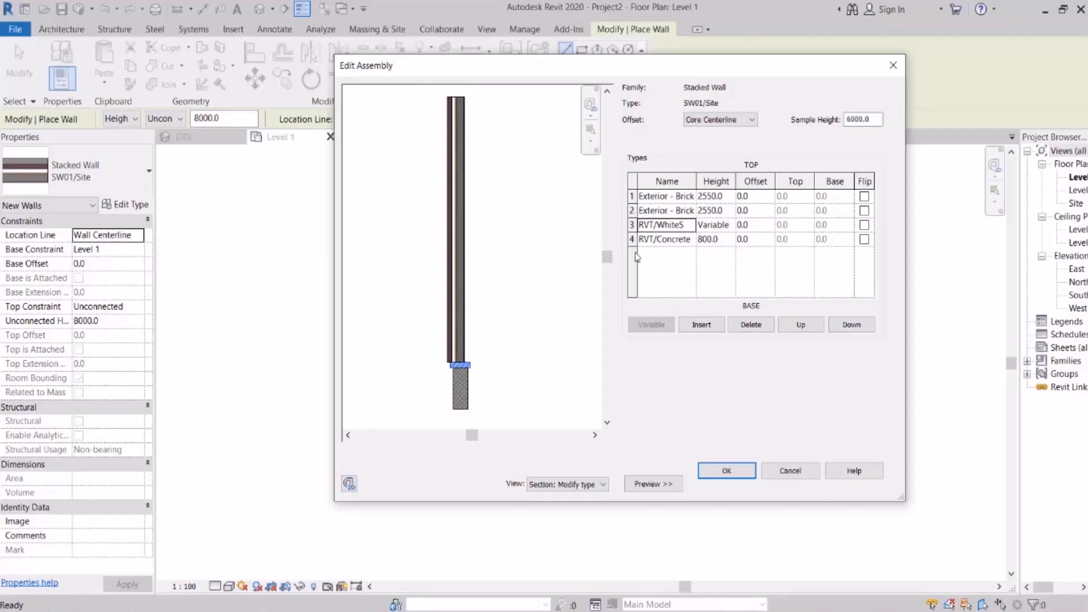
pyautogui.click(719, 212)
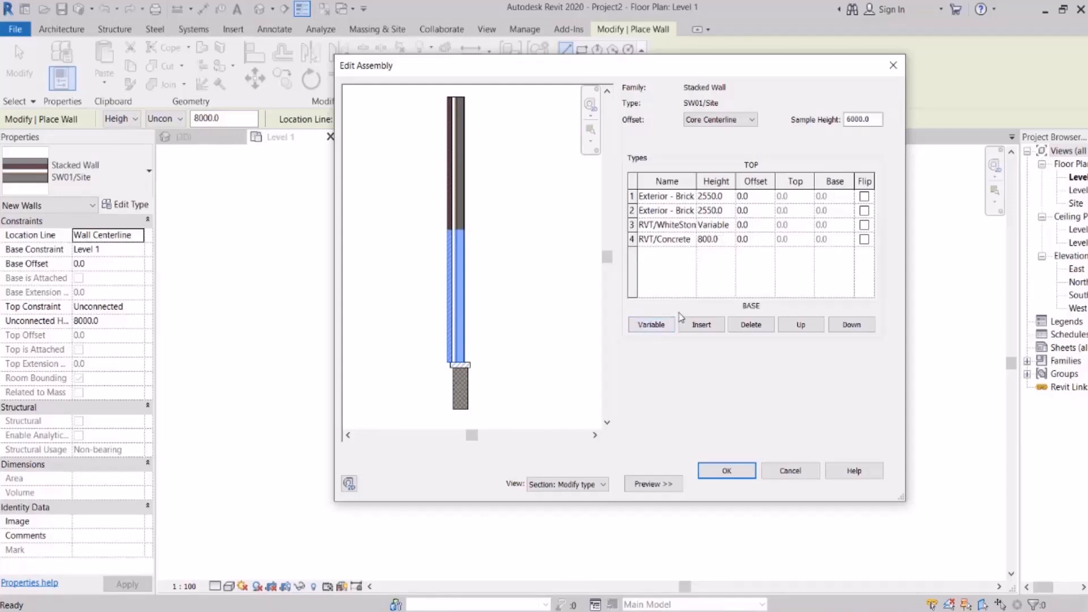
pyautogui.click(654, 327)
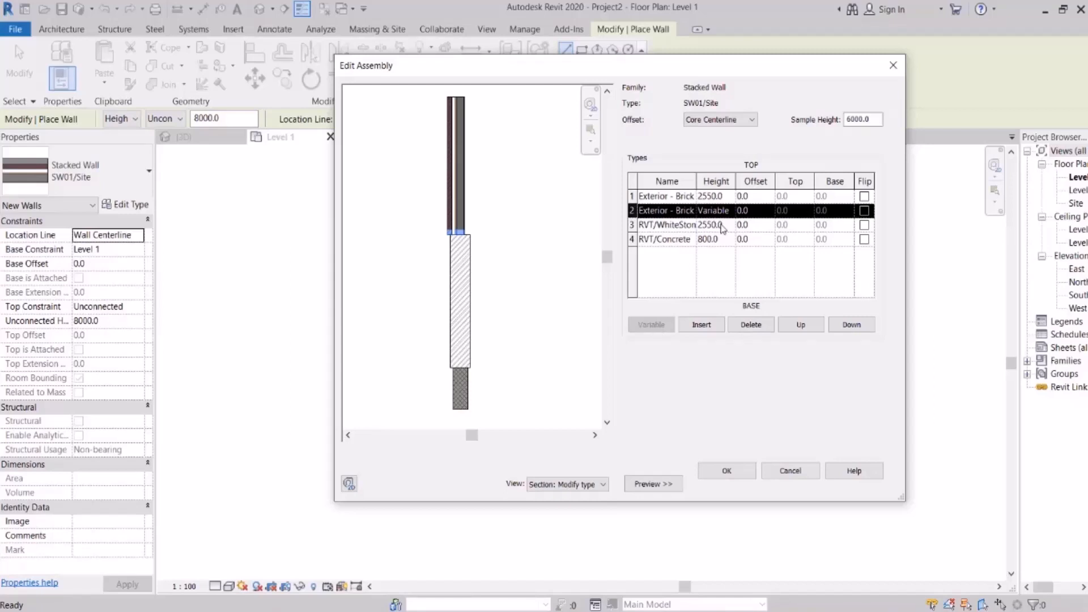
# Step: Switch the variable height to the RVT/WhiteStone row and back to row 2 to compare the previews
pyautogui.click(720, 225)
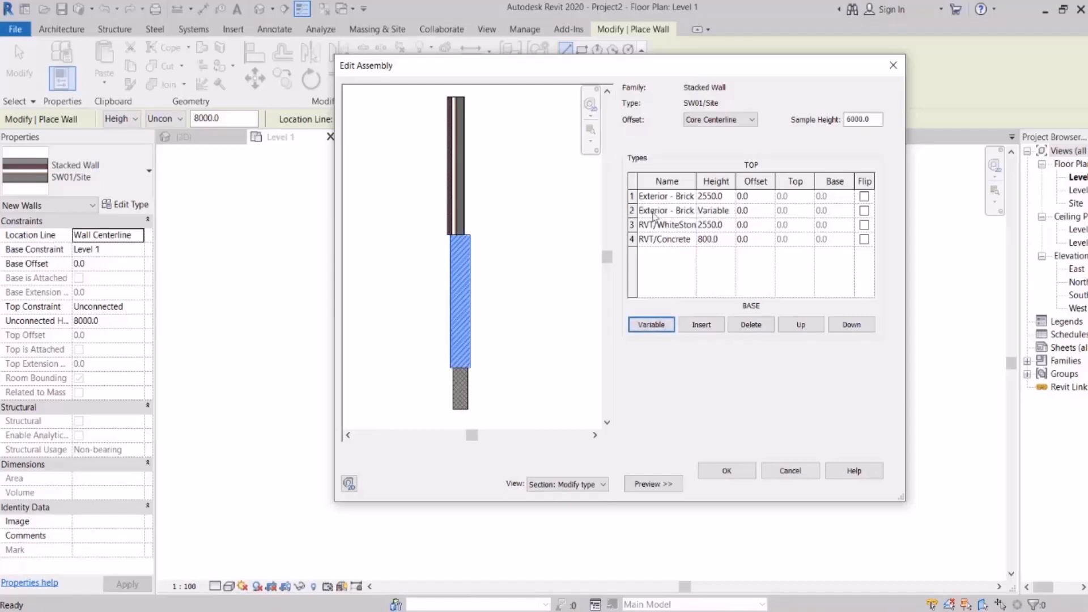
pyautogui.click(631, 210)
pyautogui.click(630, 196)
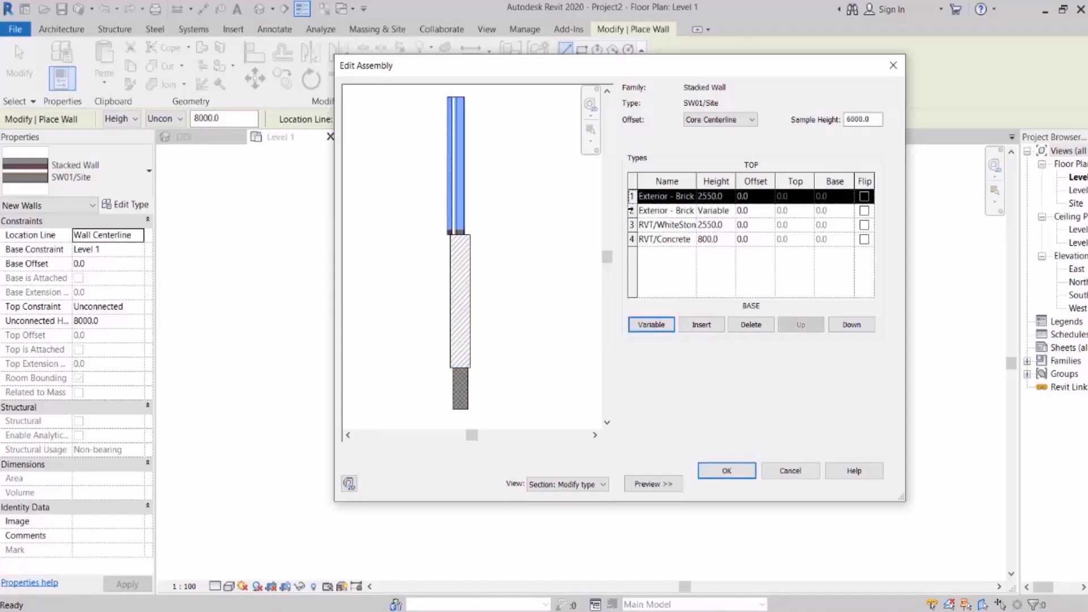
pyautogui.click(630, 211)
pyautogui.click(631, 225)
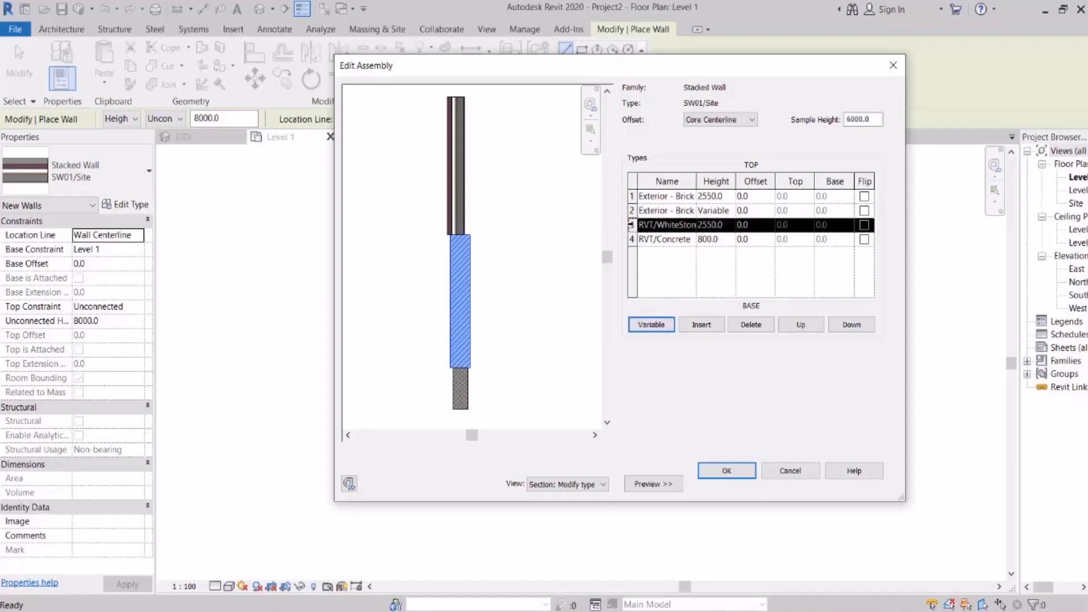
pyautogui.click(647, 326)
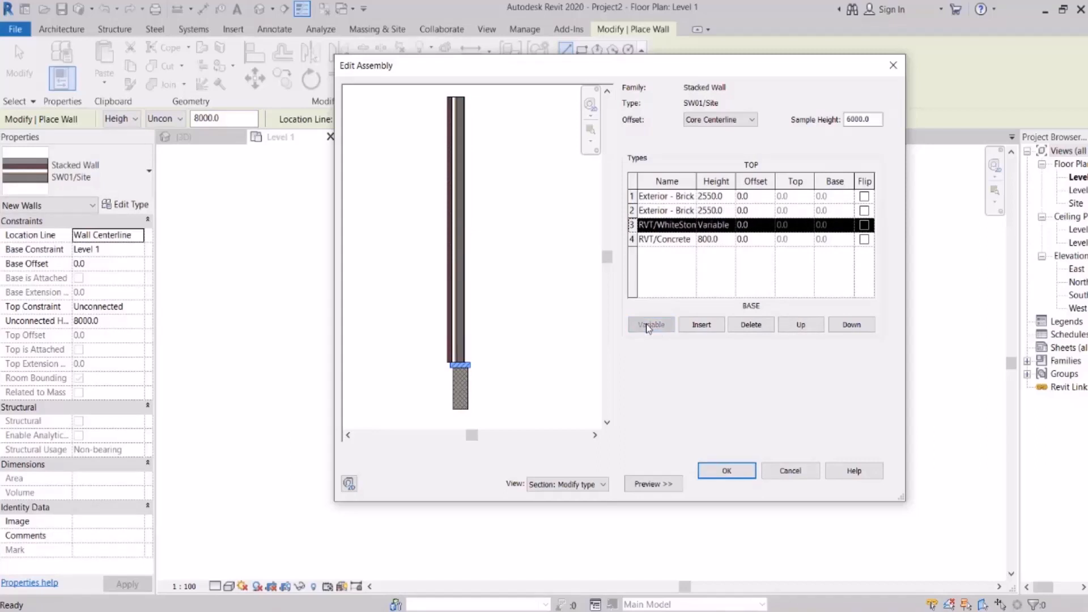
pyautogui.click(631, 211)
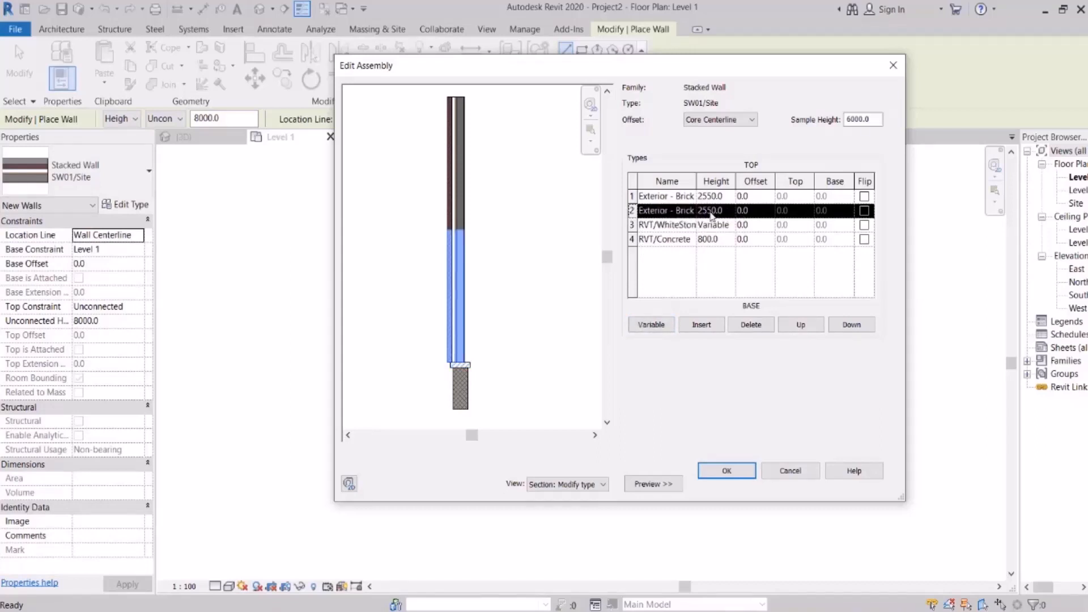
pyautogui.click(663, 324)
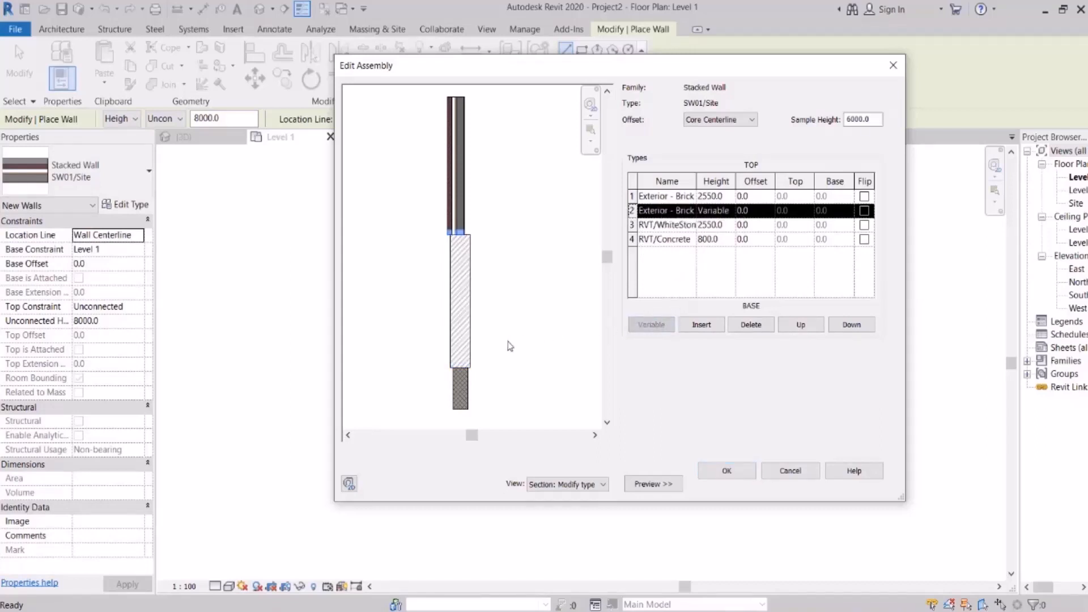
# Step: Set the height of the RVT/WhiteStone row 3, directly above the concrete, to 50
pyautogui.click(715, 225)
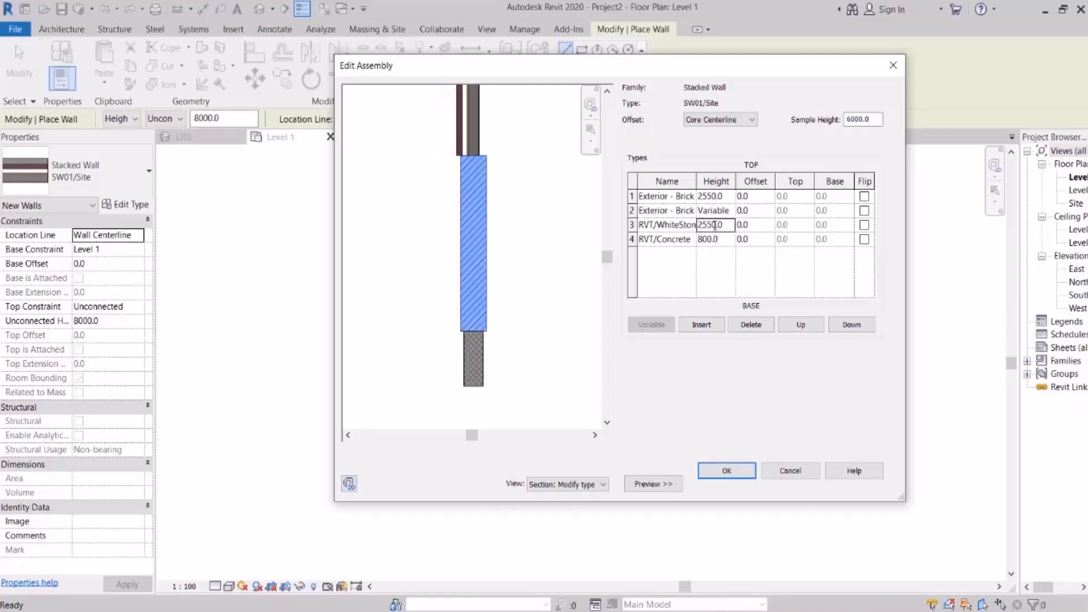
pyautogui.scroll(3, 475, 371)
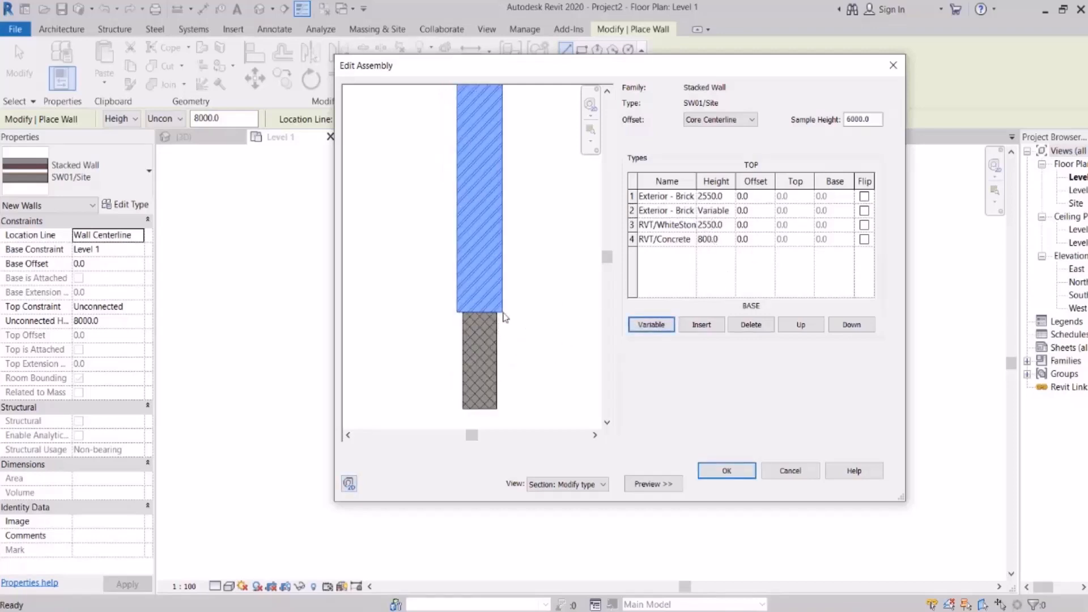
pyautogui.moveTo(527, 311); pyautogui.dragTo(527, 299, button='middle')
pyautogui.click(715, 225)
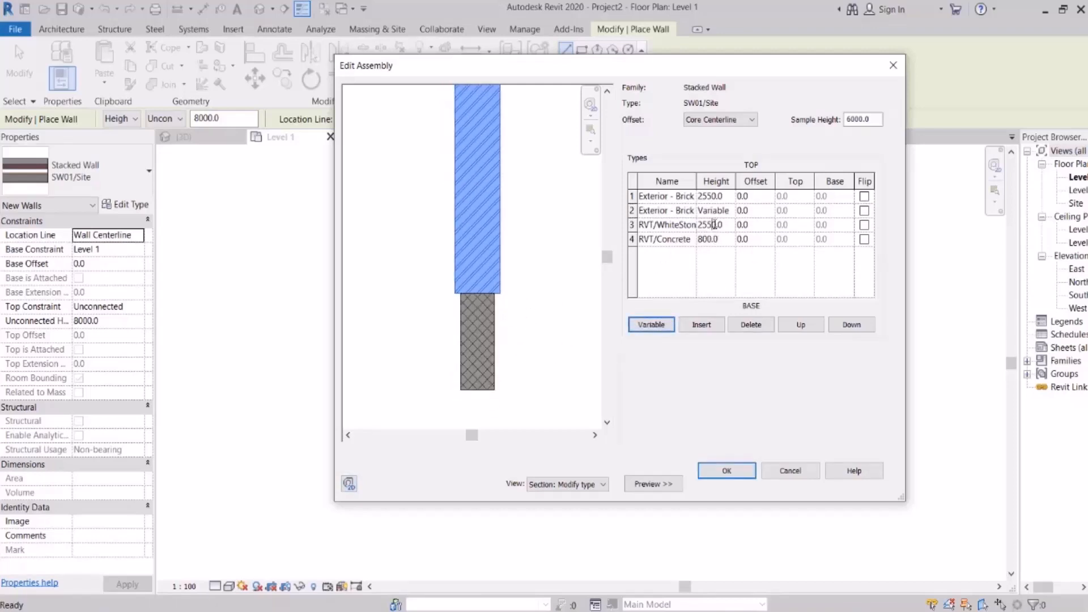
pyautogui.doubleClick(716, 224)
pyautogui.write('50')
pyautogui.click(720, 267)
# Step: Increase the height of the RVT/WhiteStone row 3 to 100
pyautogui.doubleClick(717, 224)
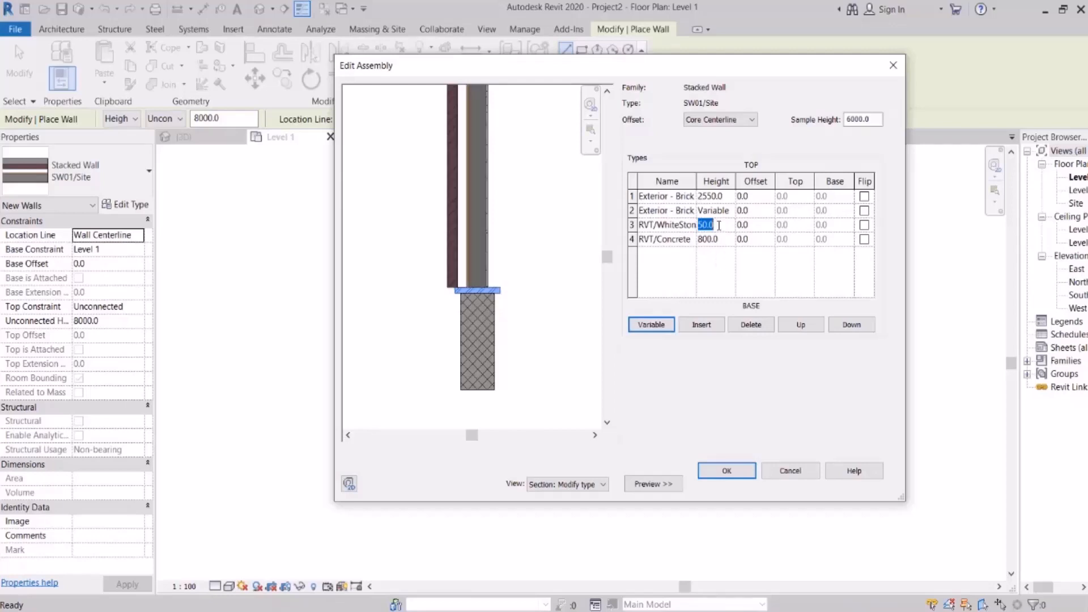
pyautogui.write('10')
pyautogui.click(734, 267)
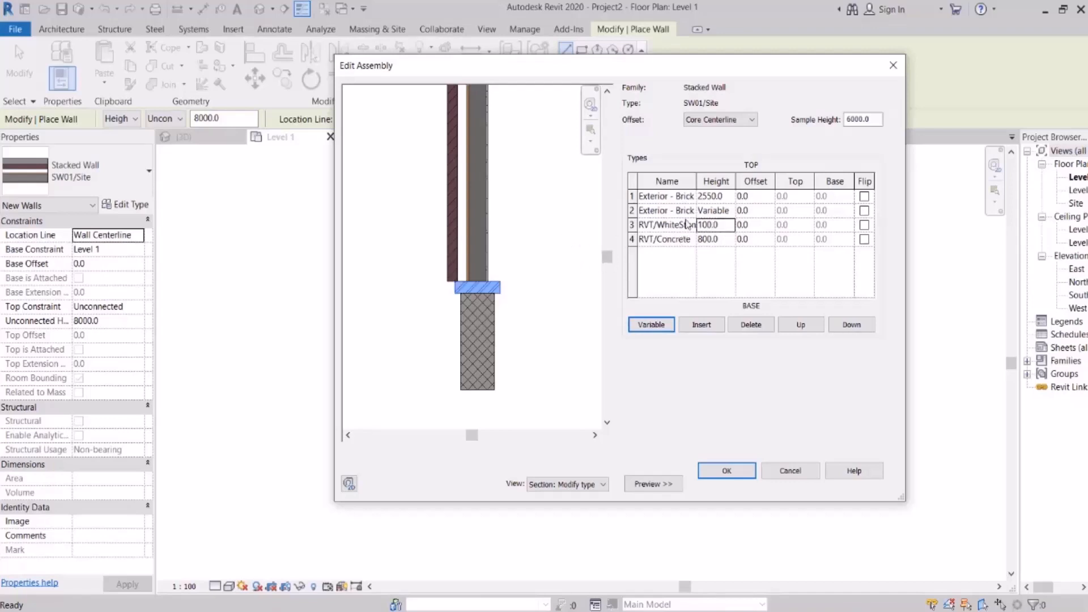
# Step: Assign the RVT/RedBrick wall type to the variable-height row 2 of the stacked wall
pyautogui.click(690, 212)
pyautogui.scroll(-5, 696, 227)
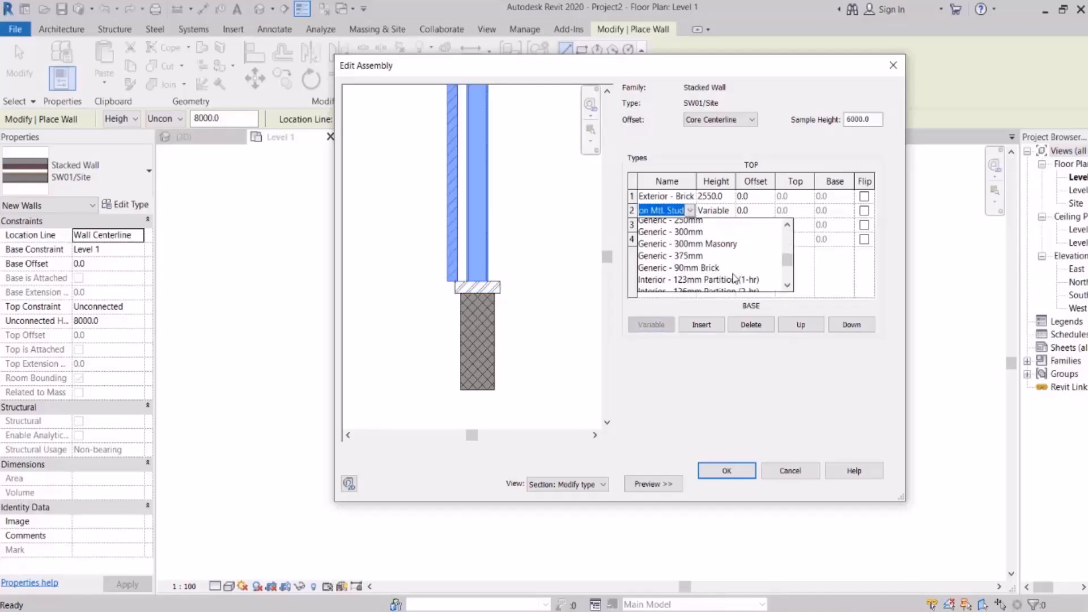
pyautogui.click(673, 273)
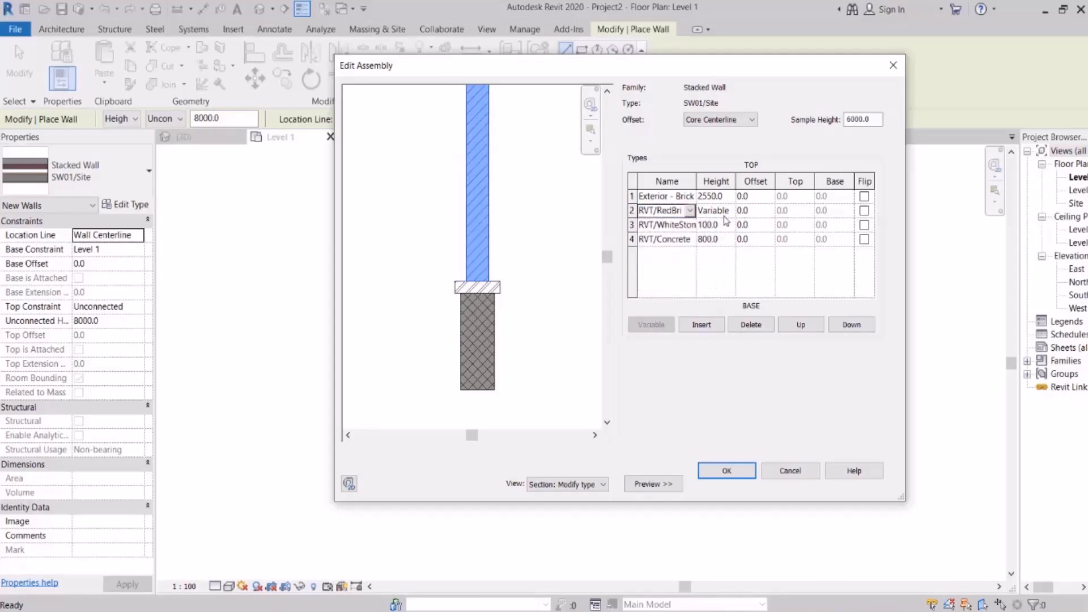
# Step: Assign RVT/WhiteStone to row 1 at the top of the stacked wall and set its height to 100
pyautogui.moveTo(532, 294); pyautogui.dragTo(508, 343, button='middle')
pyautogui.scroll(-7, 507, 352)
pyautogui.moveTo(524, 273); pyautogui.dragTo(518, 290, button='middle')
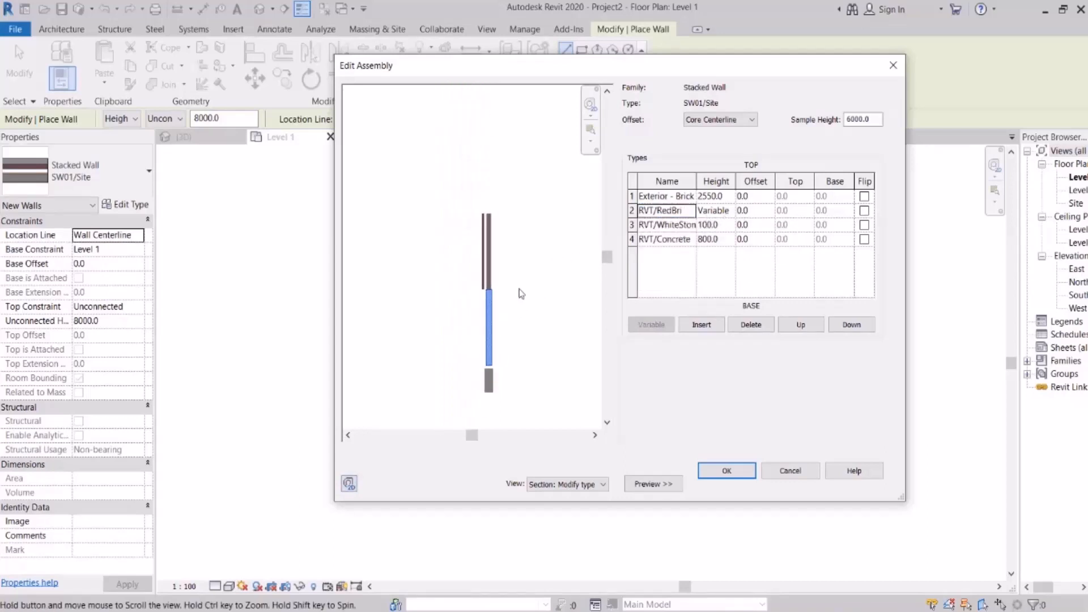
pyautogui.scroll(4, 516, 260)
pyautogui.click(663, 195)
pyautogui.click(689, 195)
pyautogui.scroll(-5, 762, 252)
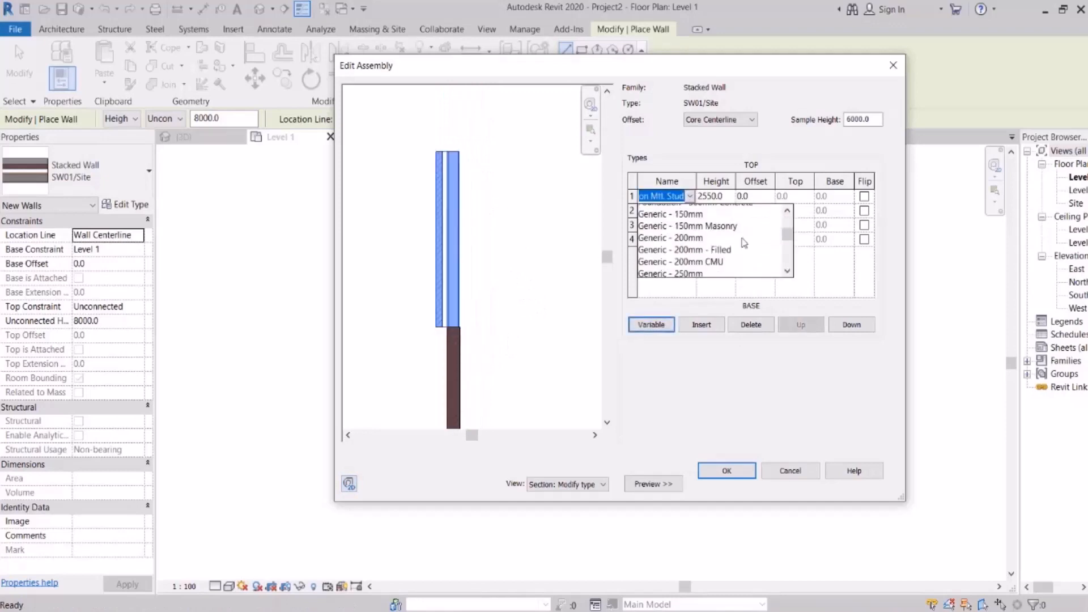
pyautogui.scroll(-2, 762, 253)
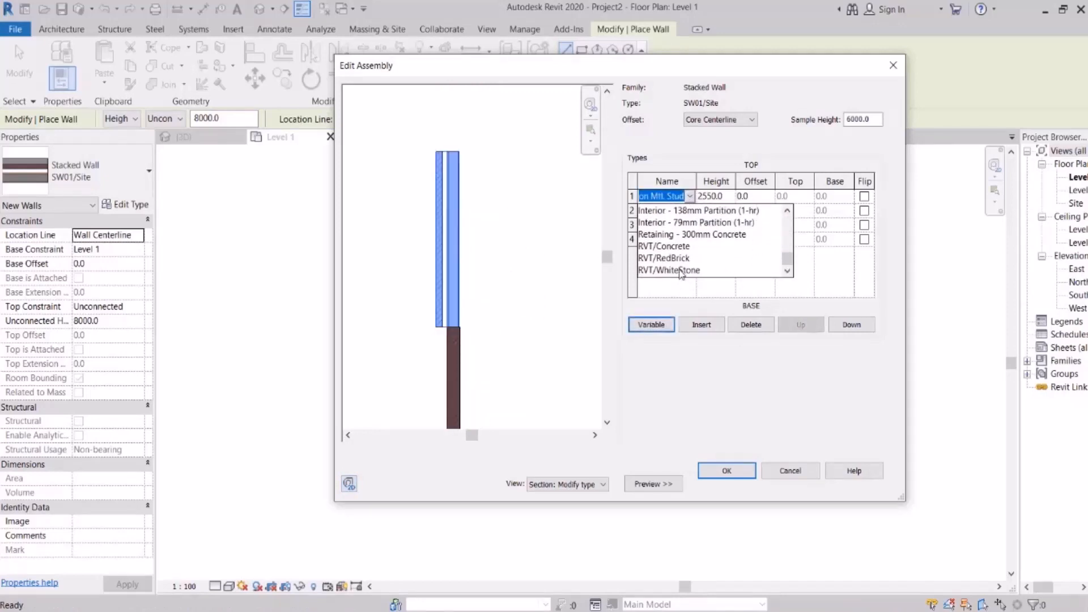
pyautogui.click(680, 271)
pyautogui.click(725, 195)
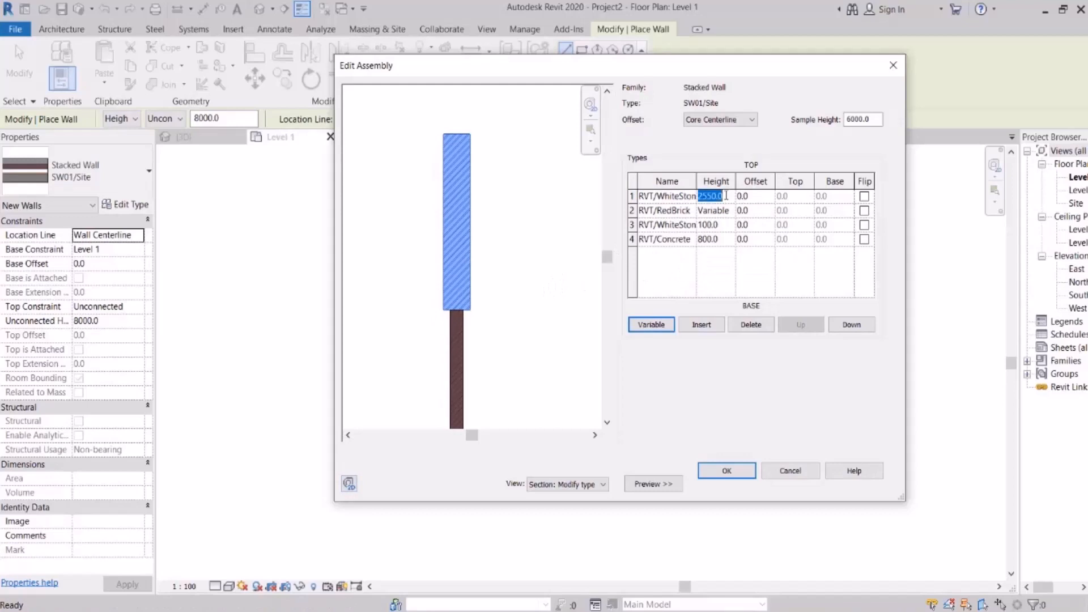
pyautogui.write('100')
pyautogui.press('Tab')
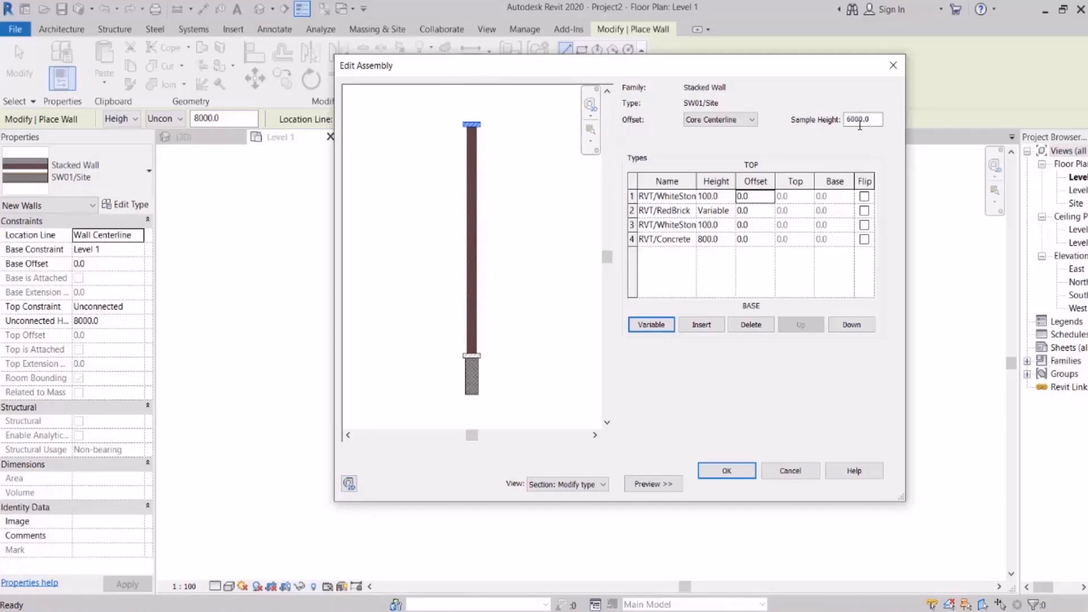
# Step: Set the sample height of the stacked wall preview to 2600
pyautogui.doubleClick(860, 120)
pyautogui.write('2')
pyautogui.press('Return')
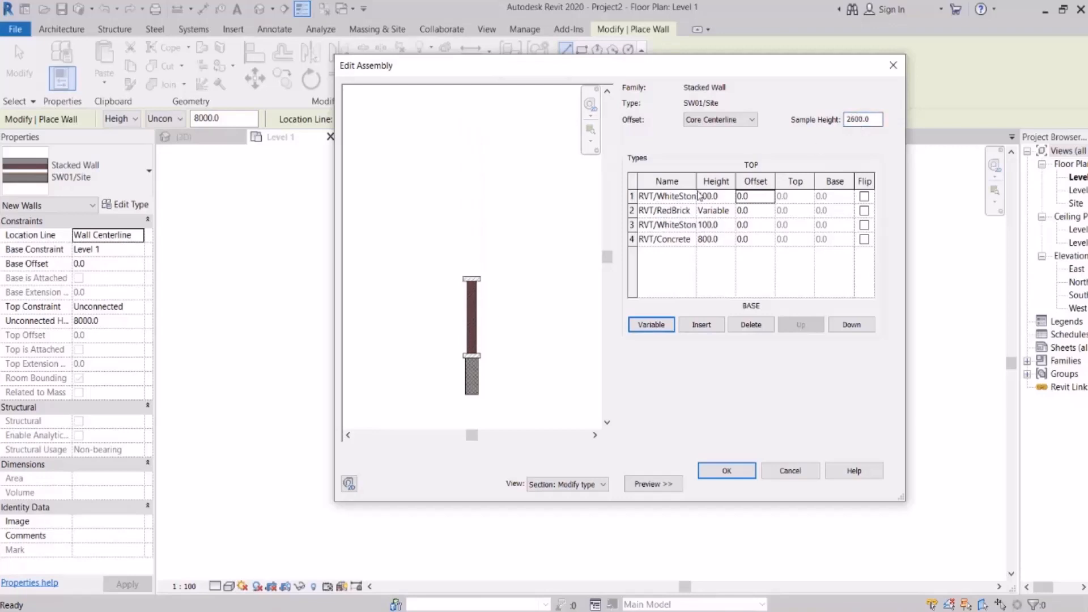
pyautogui.moveTo(558, 294); pyautogui.dragTo(563, 246, button='middle')
pyautogui.scroll(3, 496, 287)
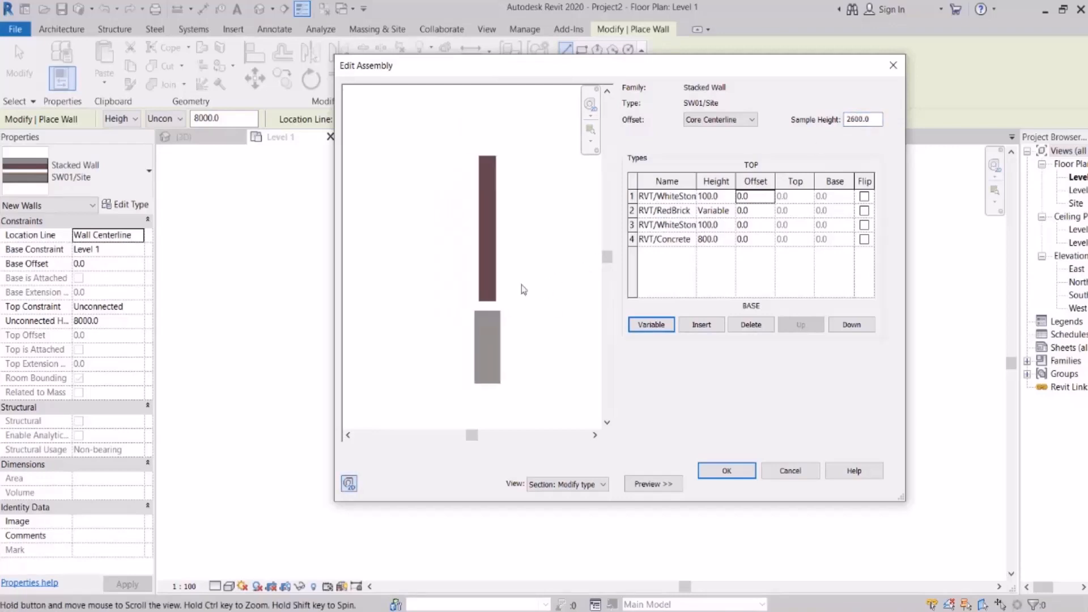
# Step: Set the sample height of the stacked wall preview to 3000
pyautogui.doubleClick(860, 119)
pyautogui.write('30')
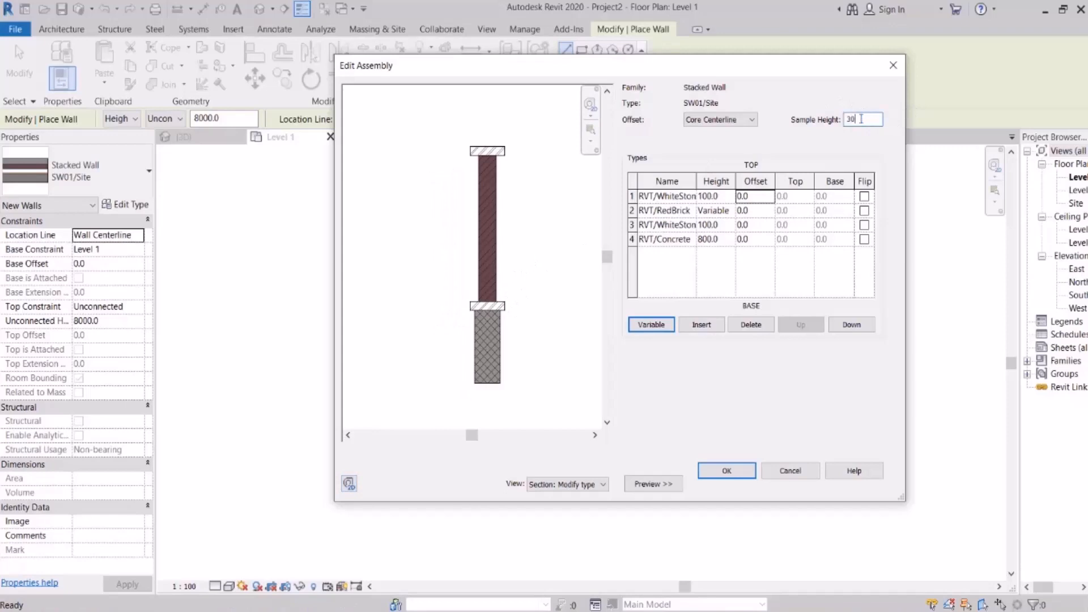
pyautogui.write('00')
pyautogui.press('Return')
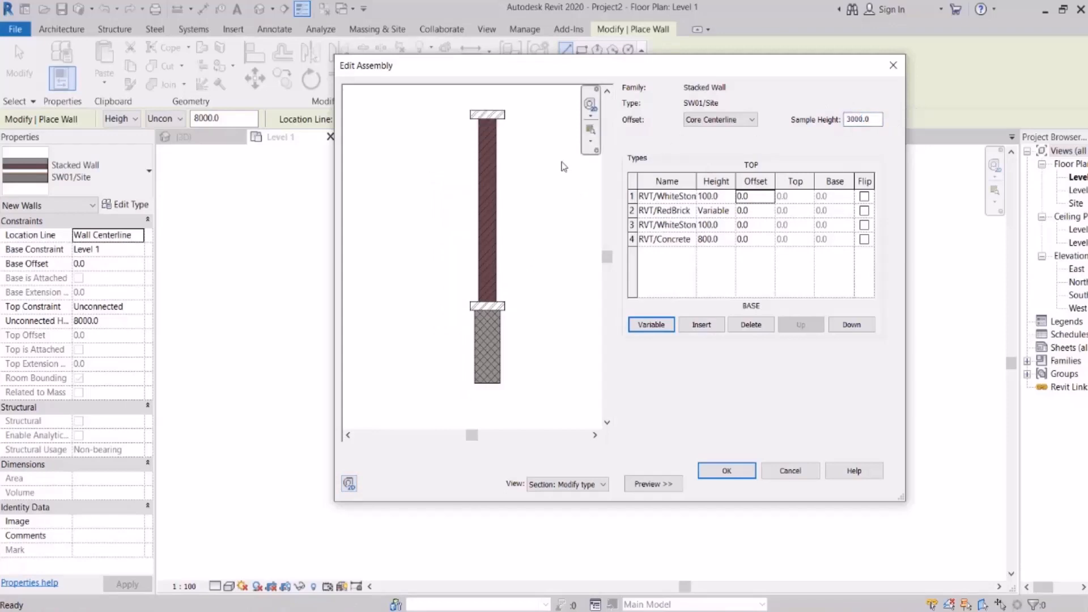
pyautogui.moveTo(562, 162); pyautogui.dragTo(558, 177, button='middle')
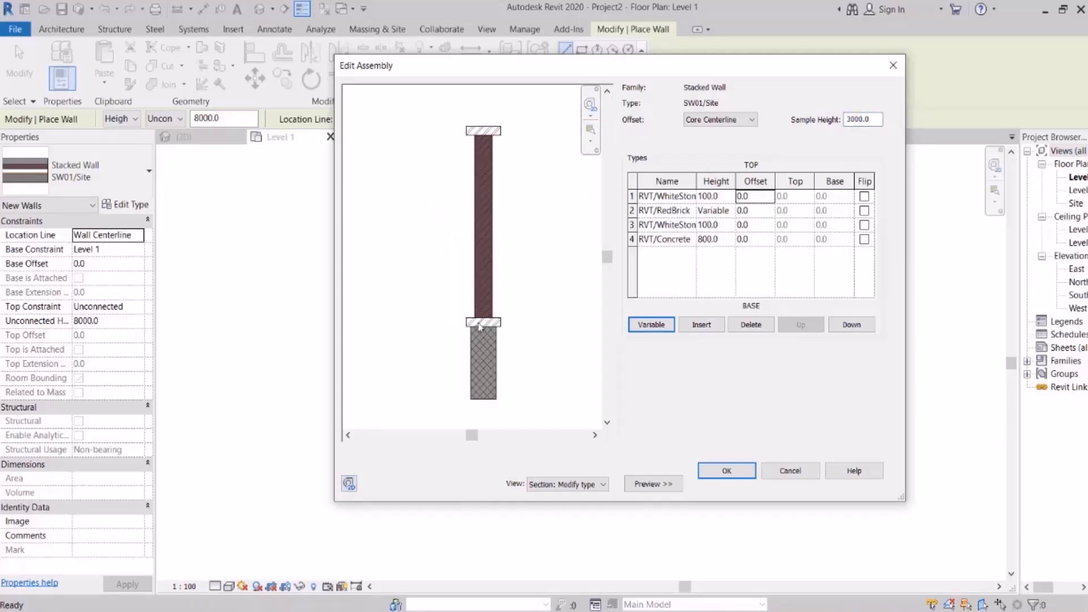
# Step: Set the height of both RVT/WhiteStone rows, 3 and 1, to 50 and accept the stacked wall's structure and type properties
pyautogui.click(708, 225)
pyautogui.click(708, 224)
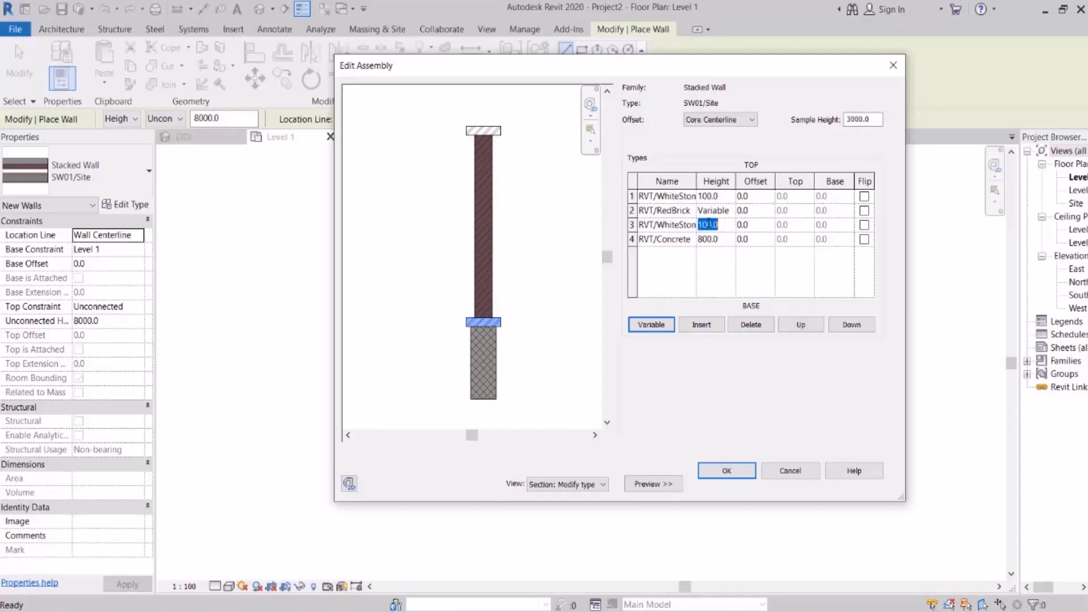
pyautogui.write('50')
pyautogui.press('Tab')
pyautogui.click(712, 196)
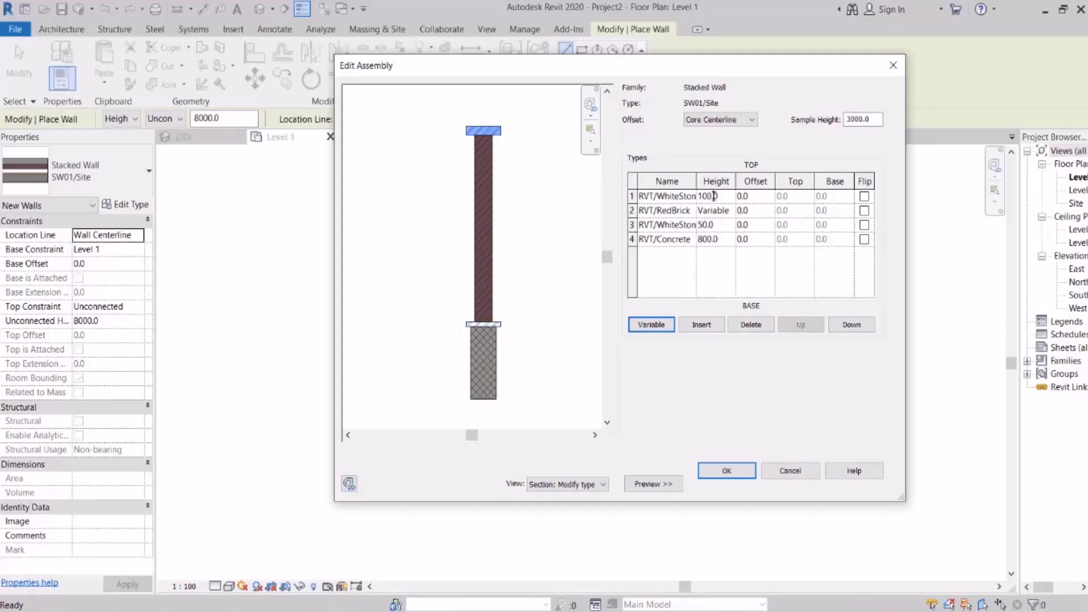
pyautogui.click(713, 196)
pyautogui.write('50')
pyautogui.press('Tab')
pyautogui.click(735, 472)
pyautogui.click(738, 484)
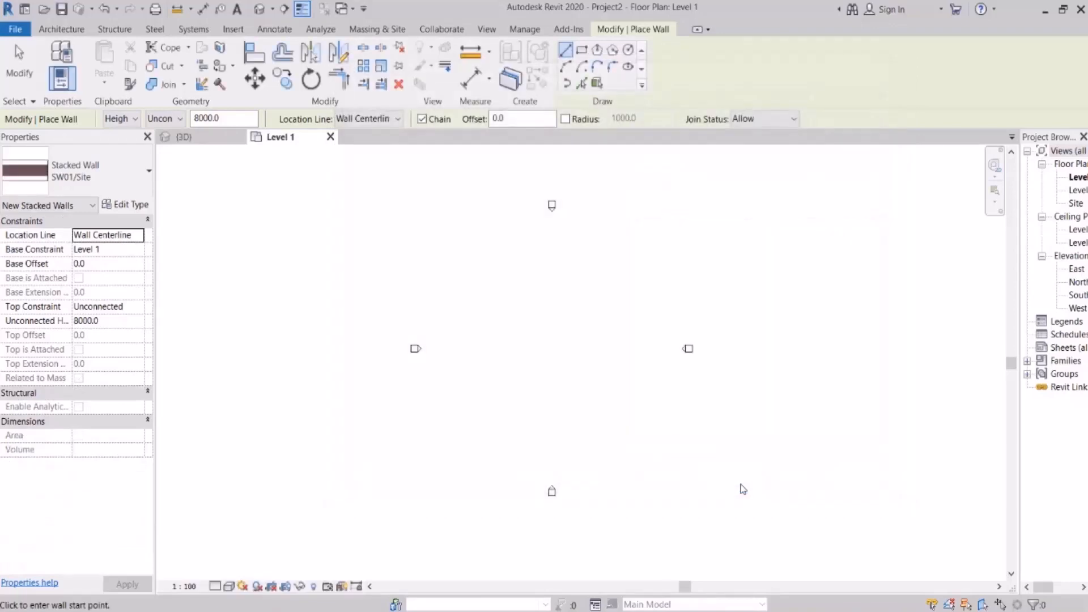
# Step: Edit the basic wall type RVT/RedBrick so its structure layer has a thickness of 300, and accept the type changes
pyautogui.click(79, 170)
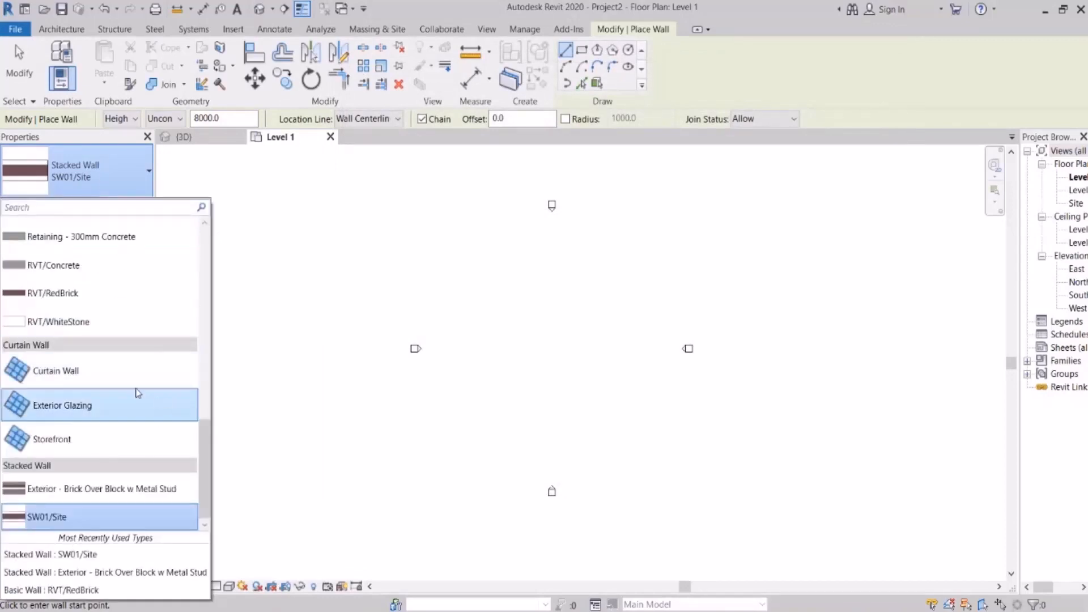
pyautogui.click(79, 292)
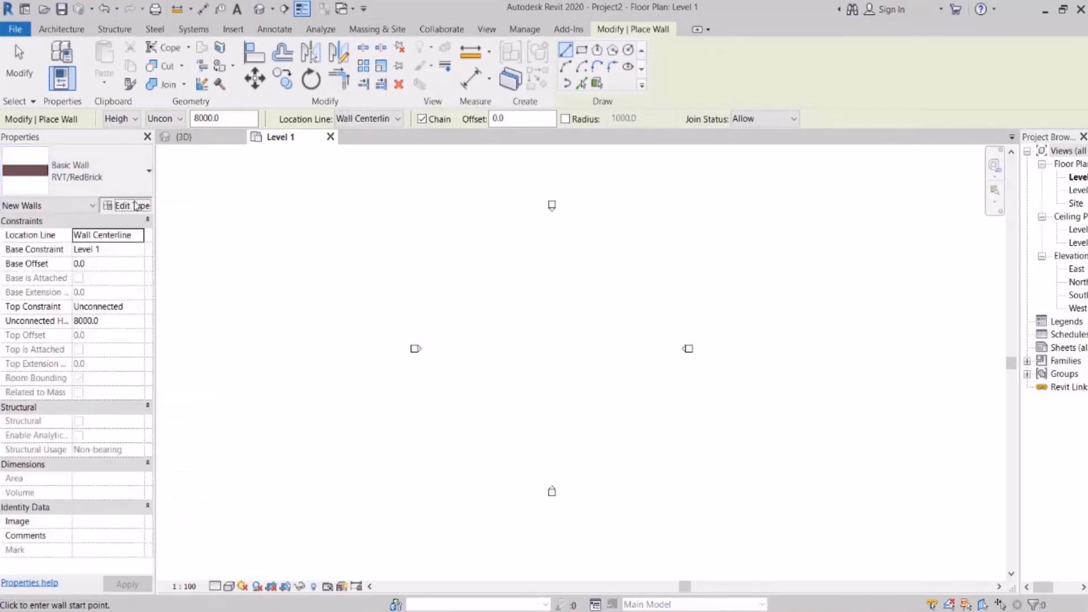
pyautogui.click(130, 205)
pyautogui.click(786, 211)
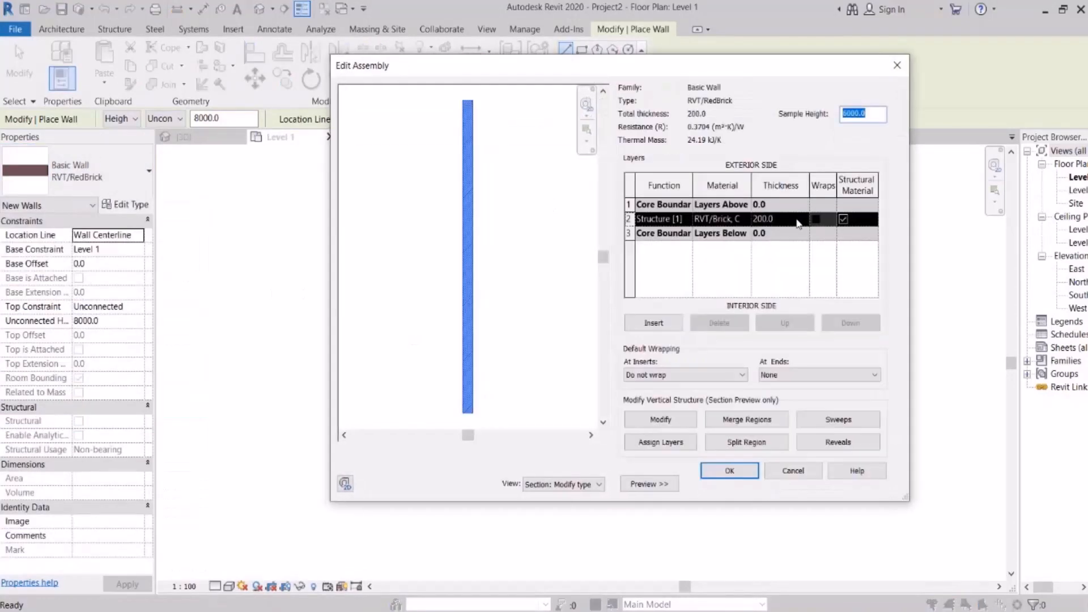
pyautogui.click(793, 221)
pyautogui.write('300')
pyautogui.press('Tab')
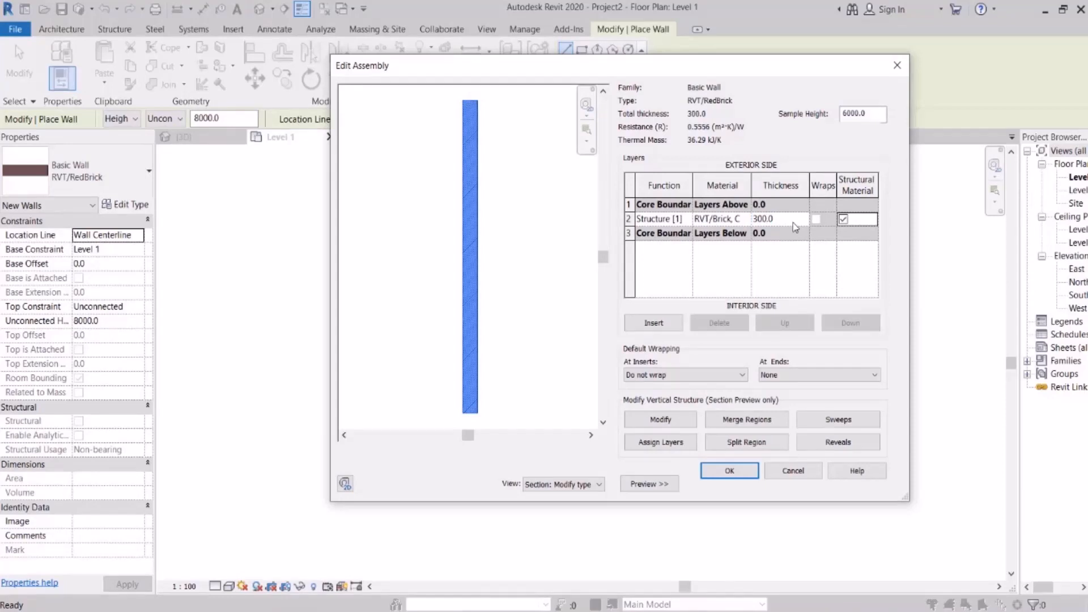
pyautogui.click(737, 472)
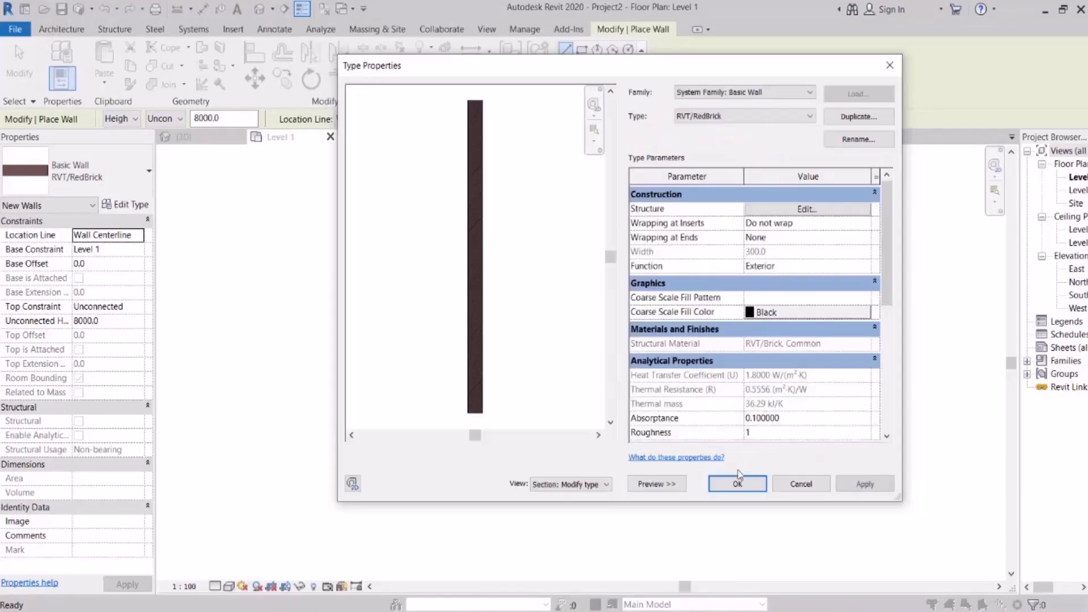
pyautogui.click(737, 484)
# Step: Make SW01/Site the active wall type again and review its layer stacking in the section preview of its assembly
pyautogui.click(88, 180)
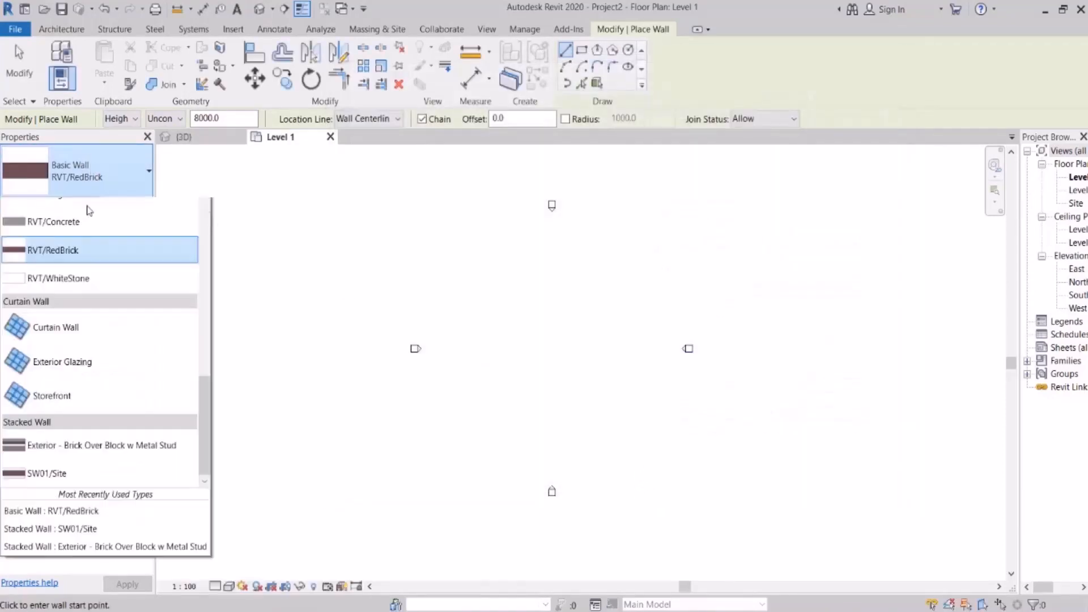
pyautogui.click(82, 517)
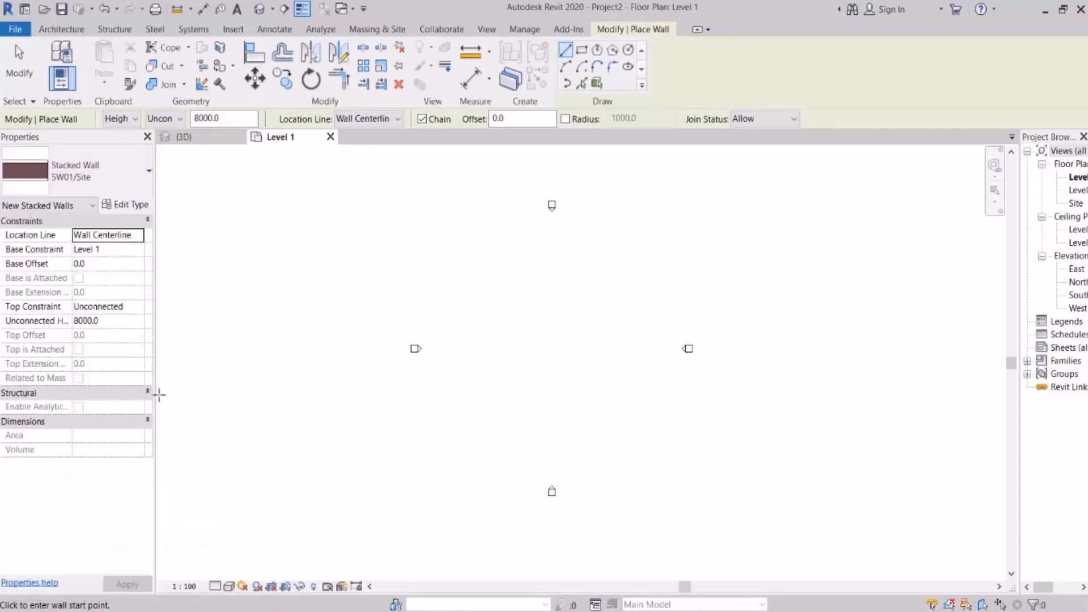
pyautogui.click(125, 205)
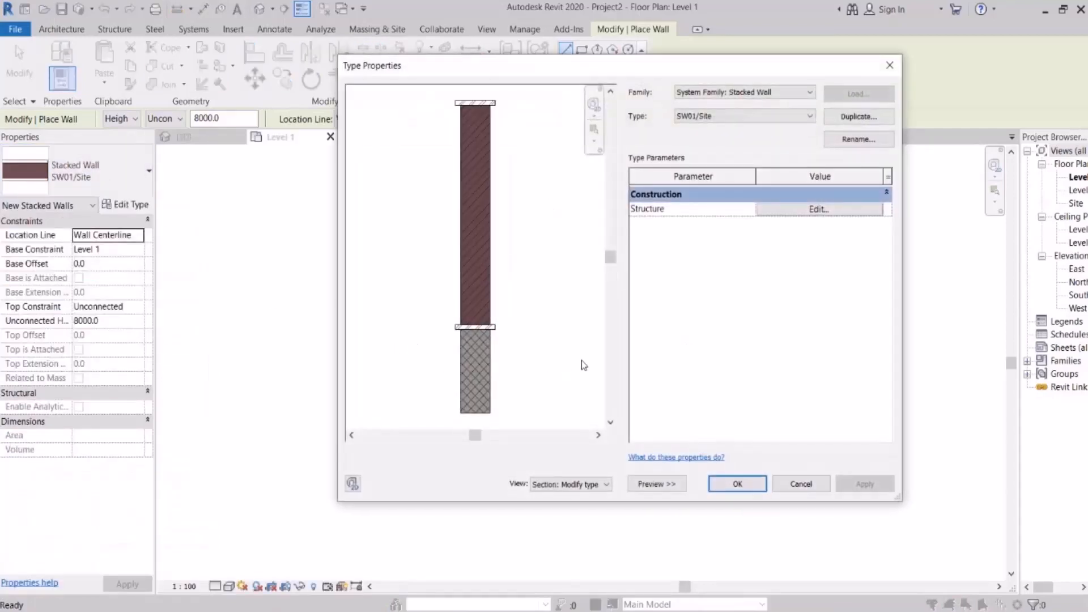
pyautogui.scroll(-2, 573, 283)
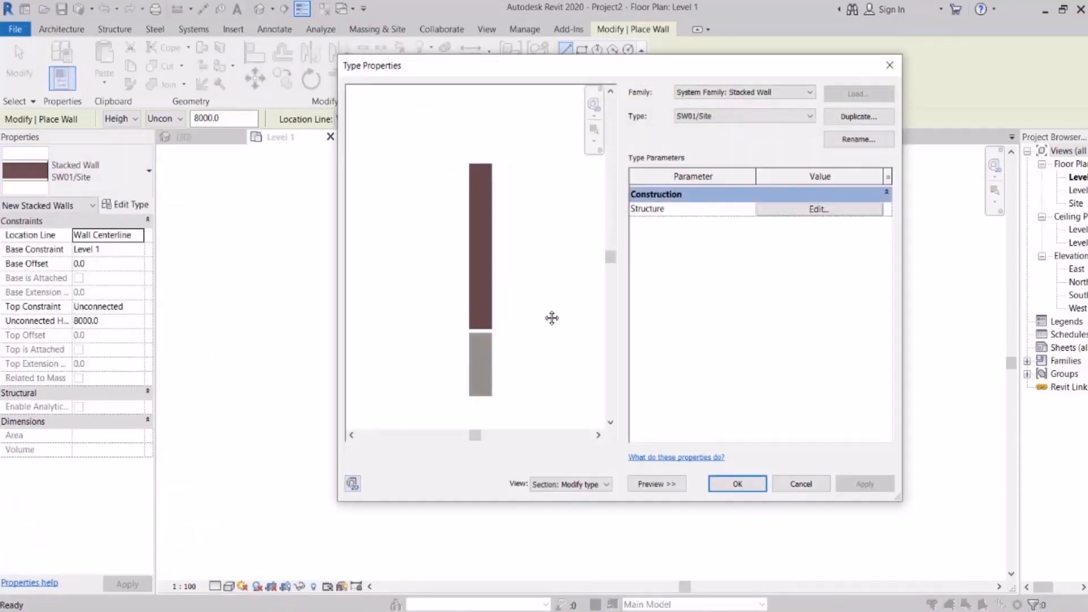
pyautogui.click(822, 211)
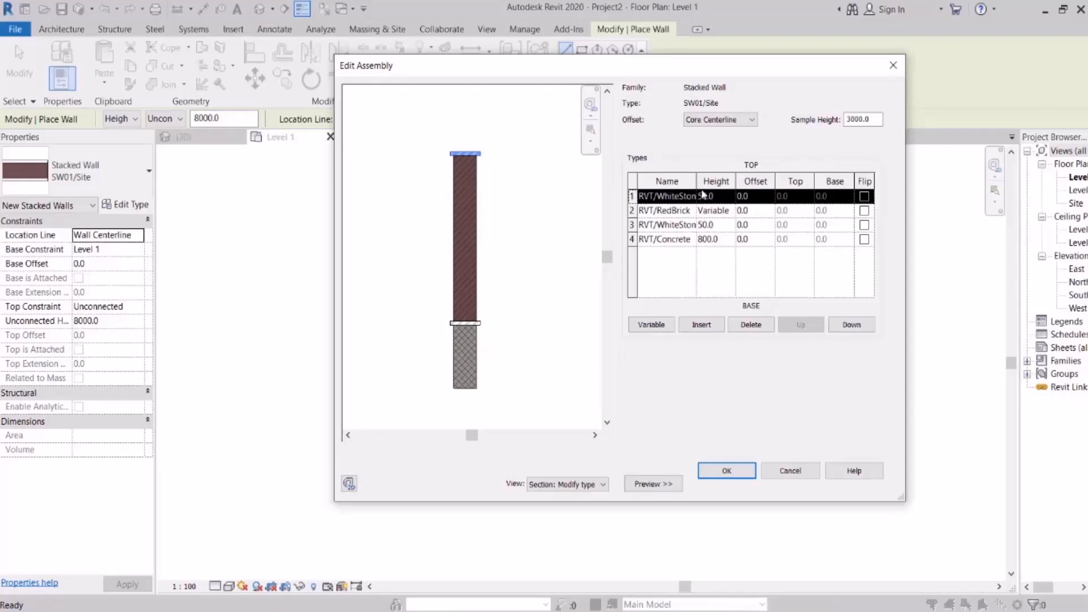
pyautogui.scroll(2, 481, 243)
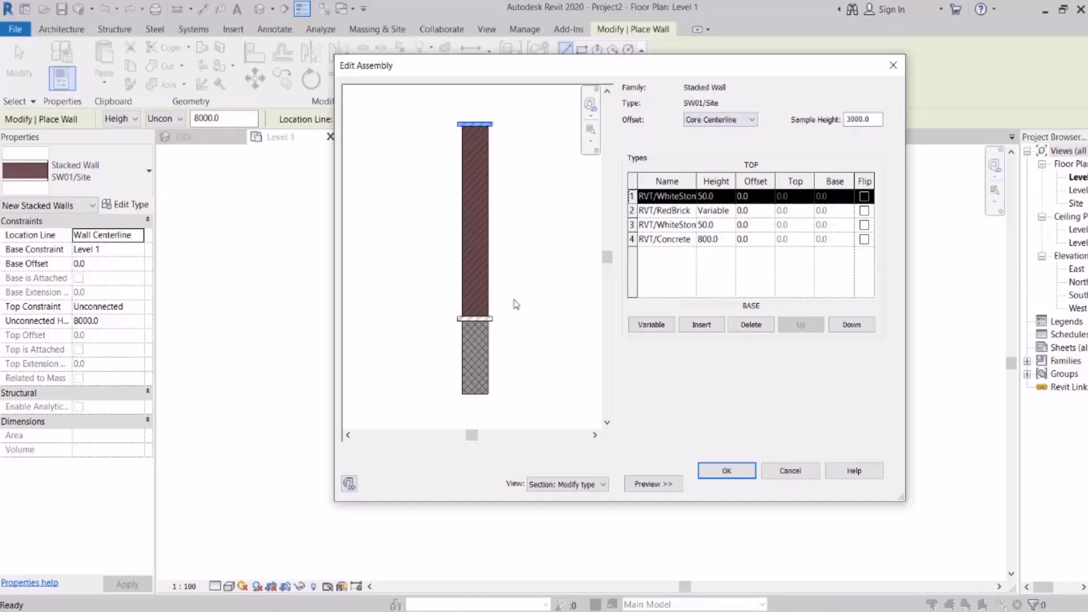
pyautogui.scroll(3, 516, 304)
pyautogui.scroll(-3, 524, 322)
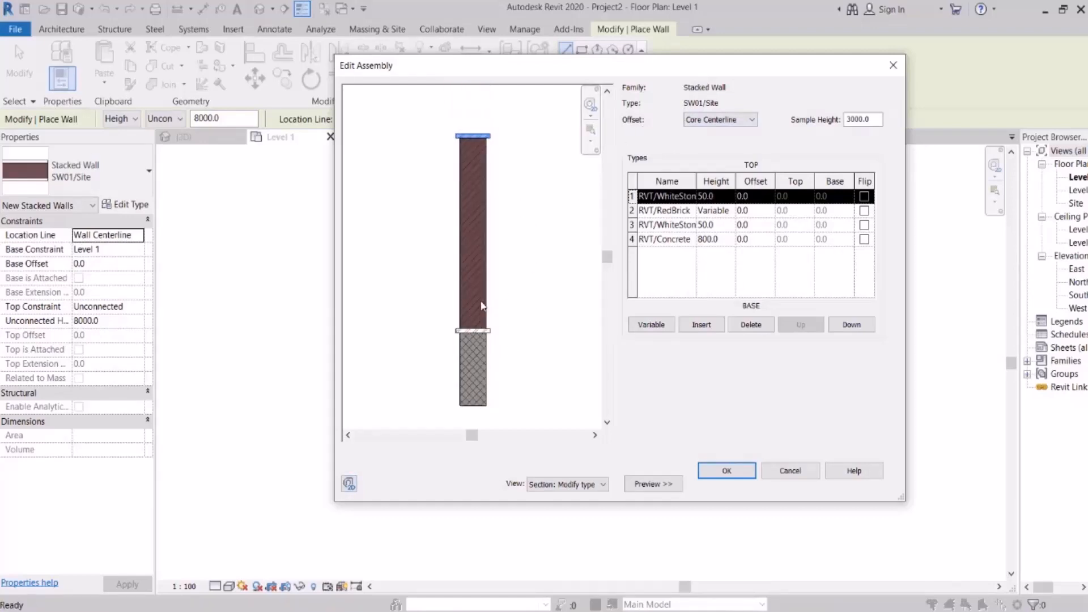
pyautogui.click(729, 471)
pyautogui.click(736, 486)
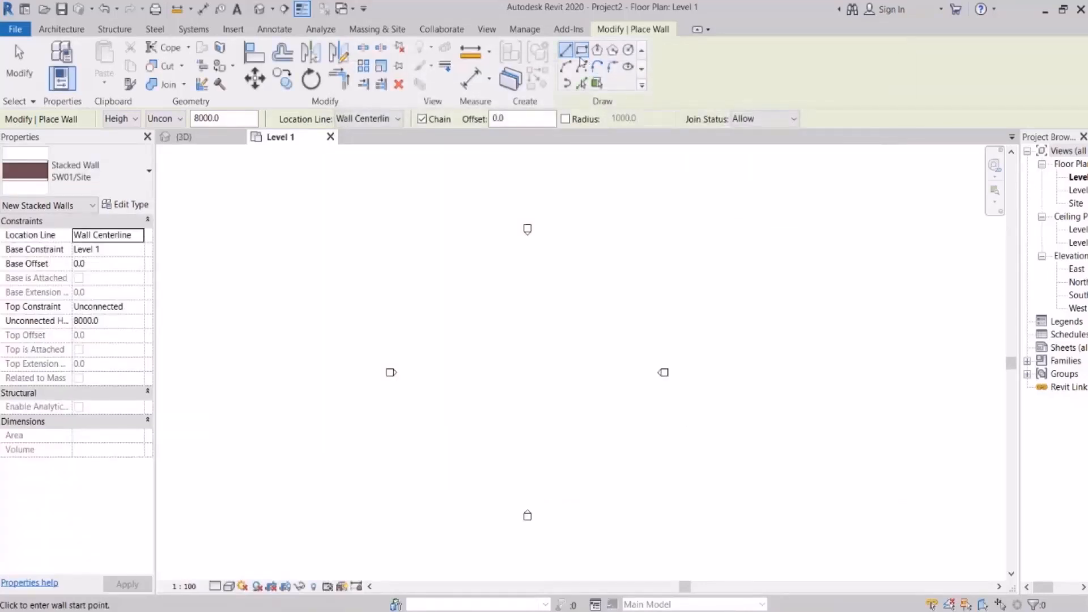
# Step: Draw two perpendicular SW01/Site walls on Level 1 as an L shape, the second leg about 5700 long
pyautogui.click(478, 300)
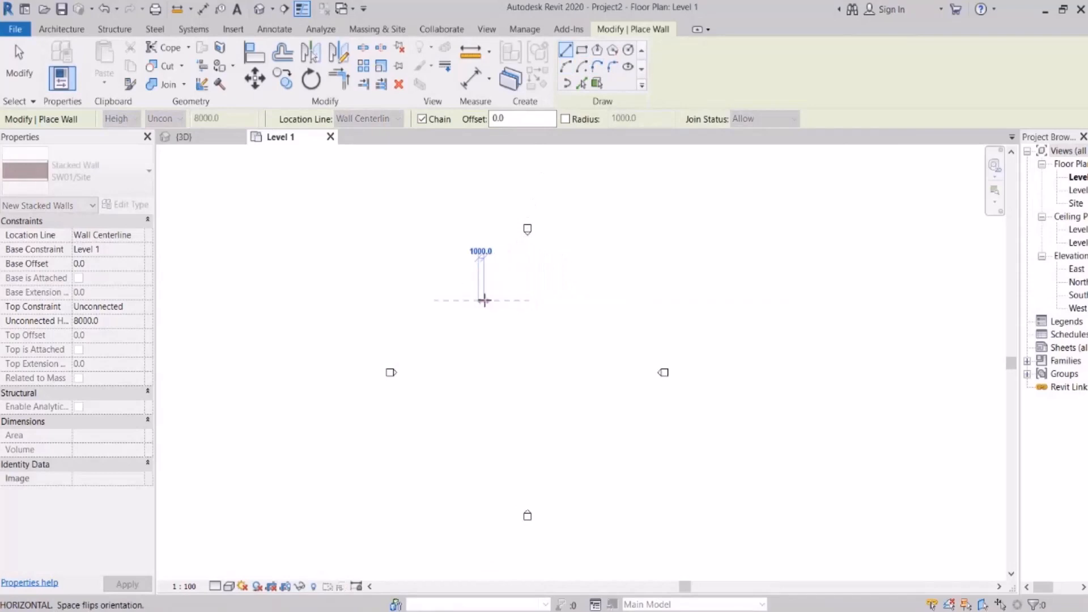
pyautogui.scroll(5, 485, 301)
pyautogui.click(602, 286)
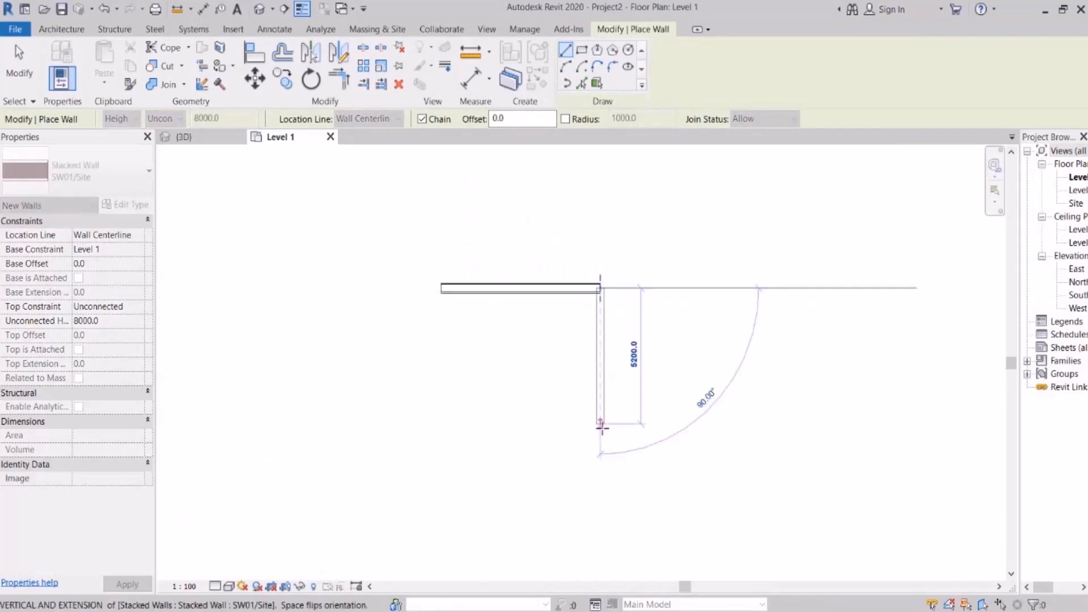
pyautogui.click(599, 436)
# Step: Open the default 3D view and set the unconnected height of both stacked walls to 3000
pyautogui.click(260, 9)
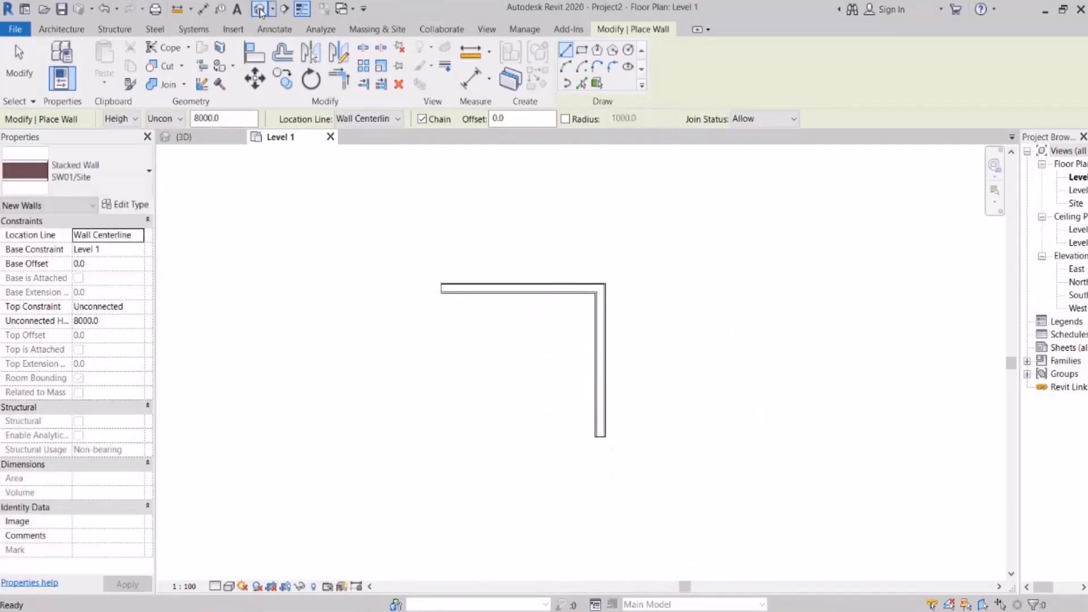
pyautogui.keyDown('shift'); pyautogui.moveTo(594, 357); pyautogui.dragTo(660, 287, button='middle'); pyautogui.keyUp('shift')
pyautogui.scroll(2, 665, 316)
pyautogui.press('Escape')
pyautogui.moveTo(616, 194); pyautogui.dragTo(573, 223)
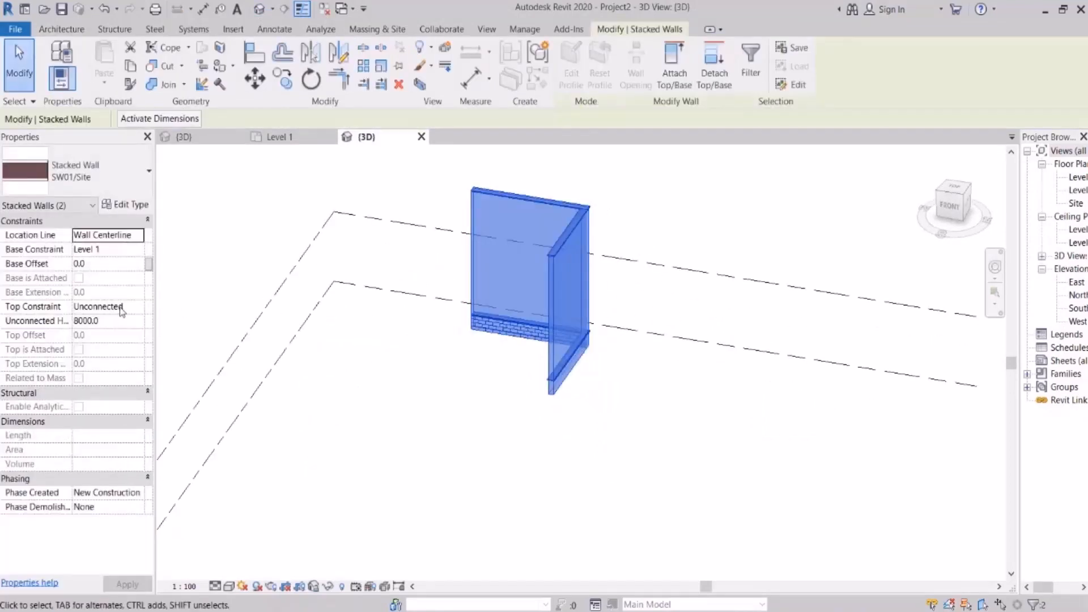
pyautogui.click(118, 322)
pyautogui.write('300')
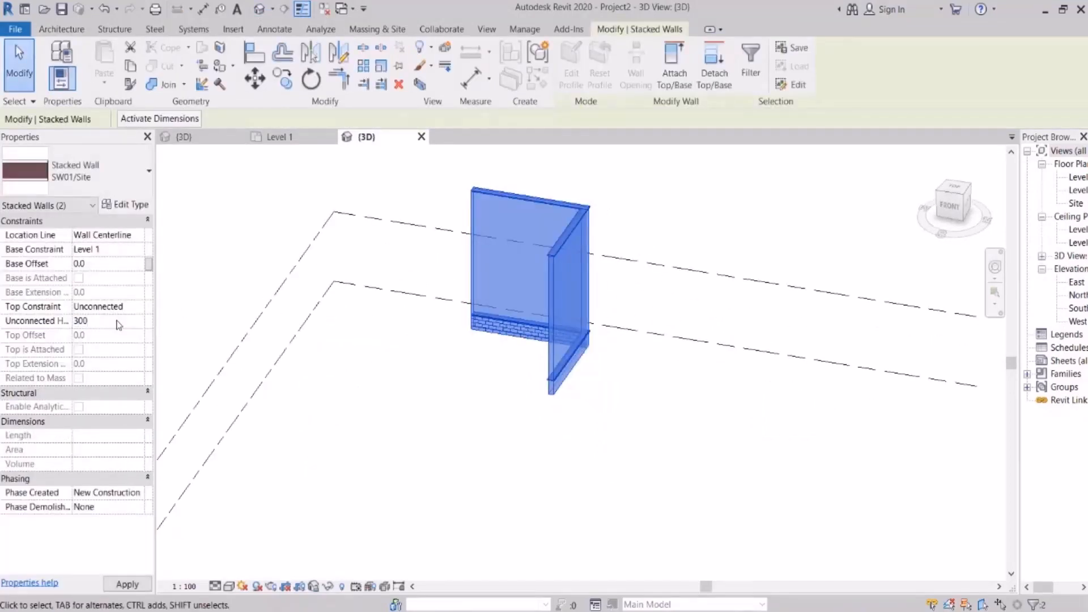
pyautogui.write('0')
pyautogui.press('Return')
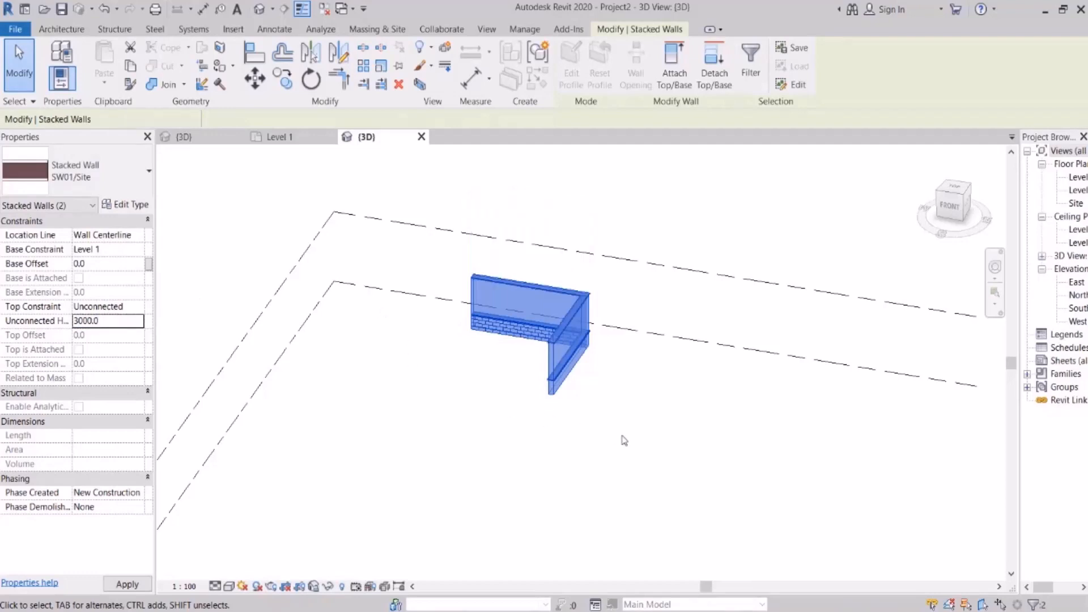
pyautogui.click(624, 440)
# Step: Set the 3D view to the Shaded visual style and examine the projecting stone courses at the wall's free end
pyautogui.scroll(3, 583, 422)
pyautogui.moveTo(627, 333)
pyautogui.keyDown('shift'); pyautogui.mouseDown(button='middle')
pyautogui.moveTo(632, 307)
pyautogui.moveTo(782, 317)
pyautogui.mouseUp(button='middle'); pyautogui.keyUp('shift')
pyautogui.press('s')
pyautogui.press('d')
pyautogui.scroll(2, 583, 323)
pyautogui.moveTo(573, 372); pyautogui.dragTo(838, 300, button='middle')
pyautogui.scroll(5, 616, 217)
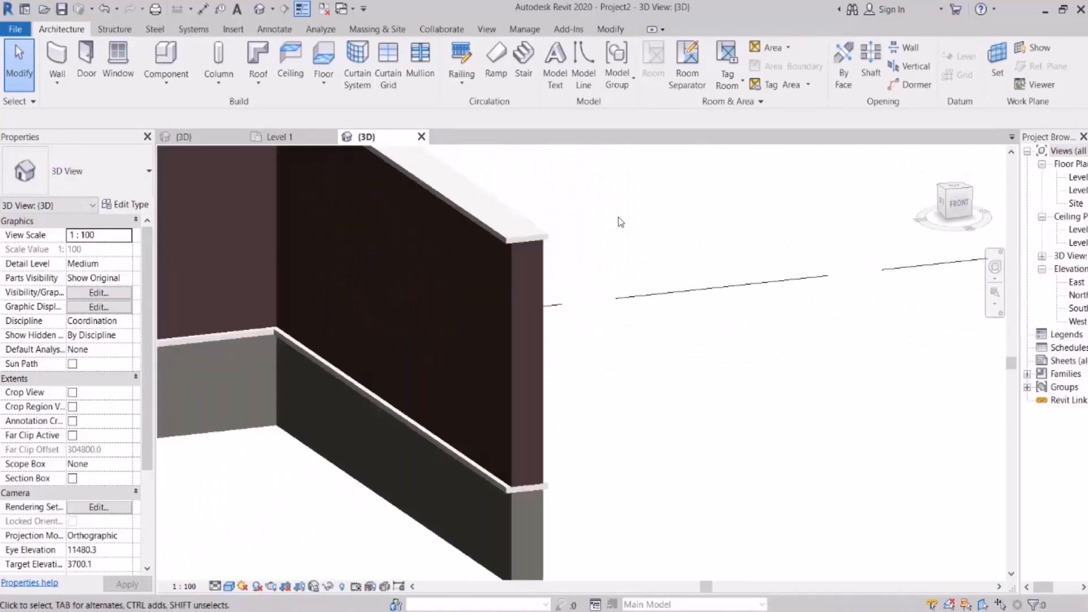
pyautogui.scroll(-2, 609, 221)
pyautogui.scroll(-2, 586, 318)
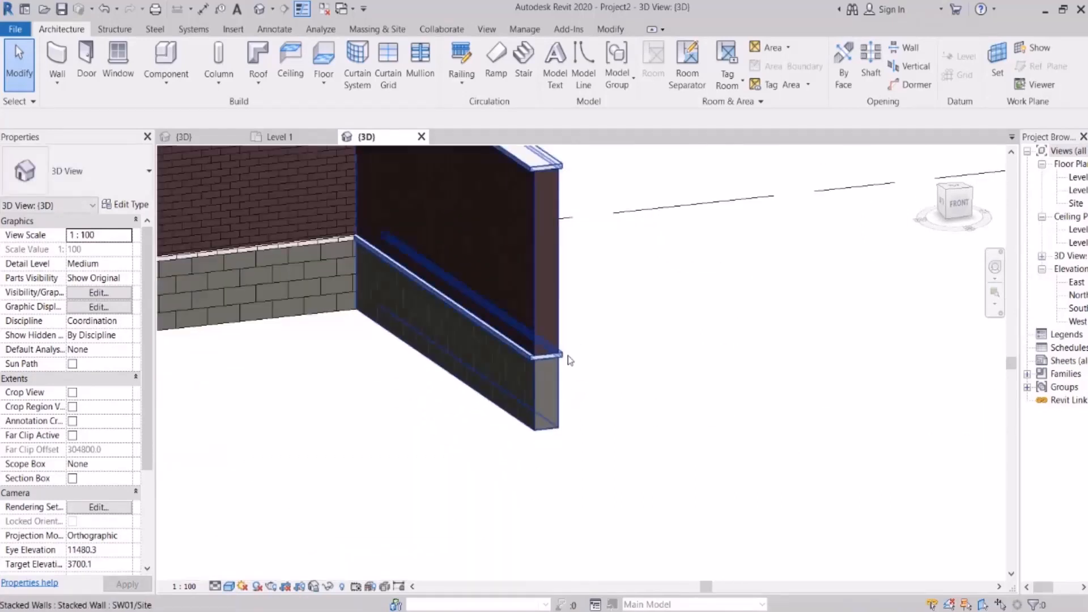
pyautogui.scroll(2, 569, 359)
pyautogui.scroll(-2, 386, 474)
pyautogui.scroll(-1, 401, 462)
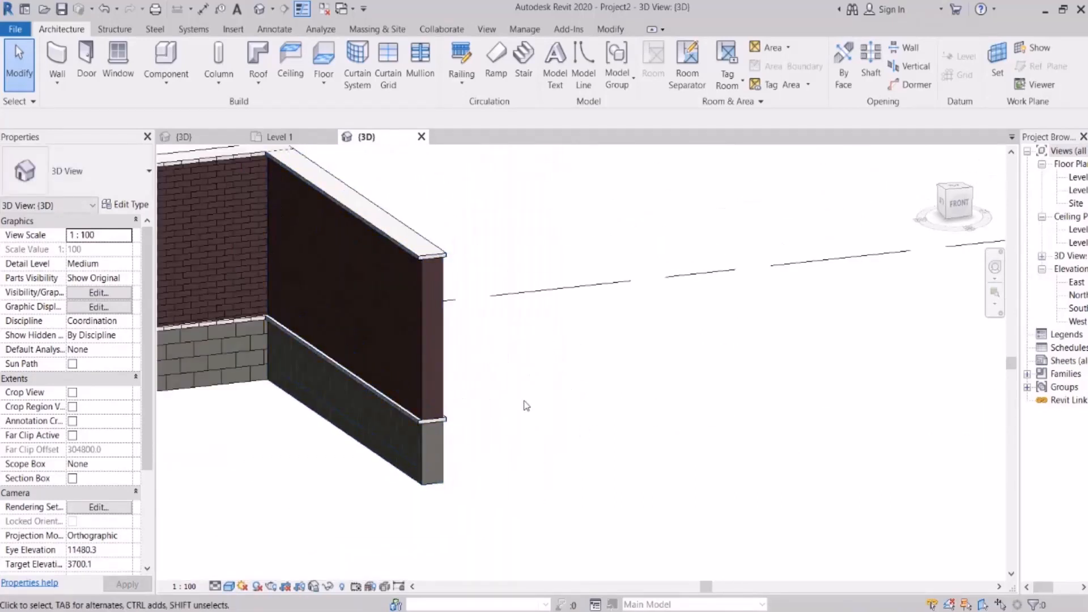
pyautogui.moveTo(524, 405); pyautogui.dragTo(426, 401, button='middle')
# Step: Try Finish Face: Exterior as the SW01/Site assembly offset, set it to Finish Face: Interior and accept the type changes
pyautogui.click(343, 388)
pyautogui.click(135, 205)
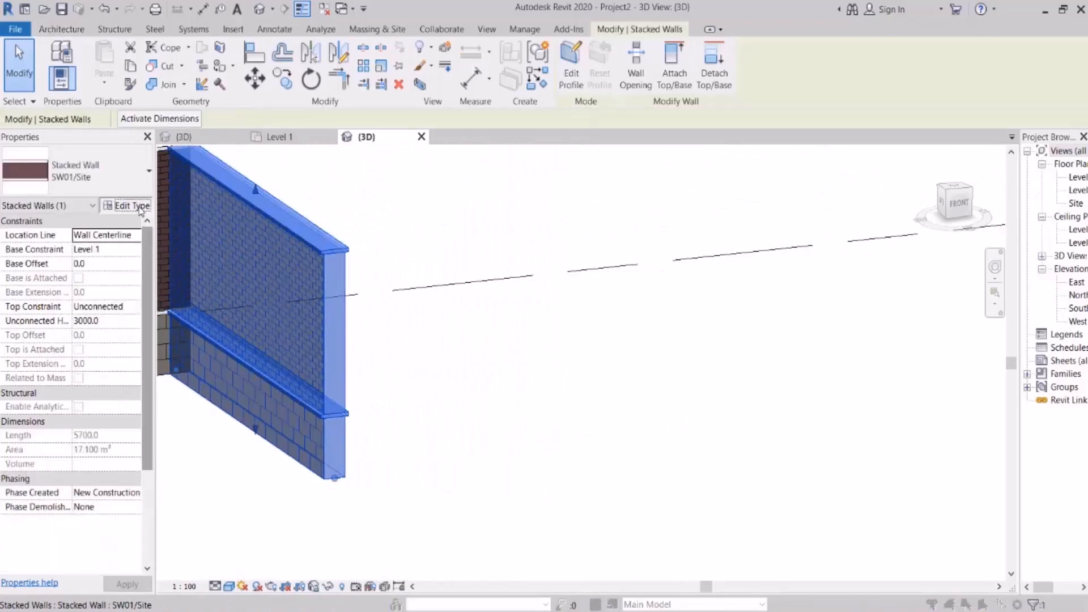
pyautogui.click(816, 209)
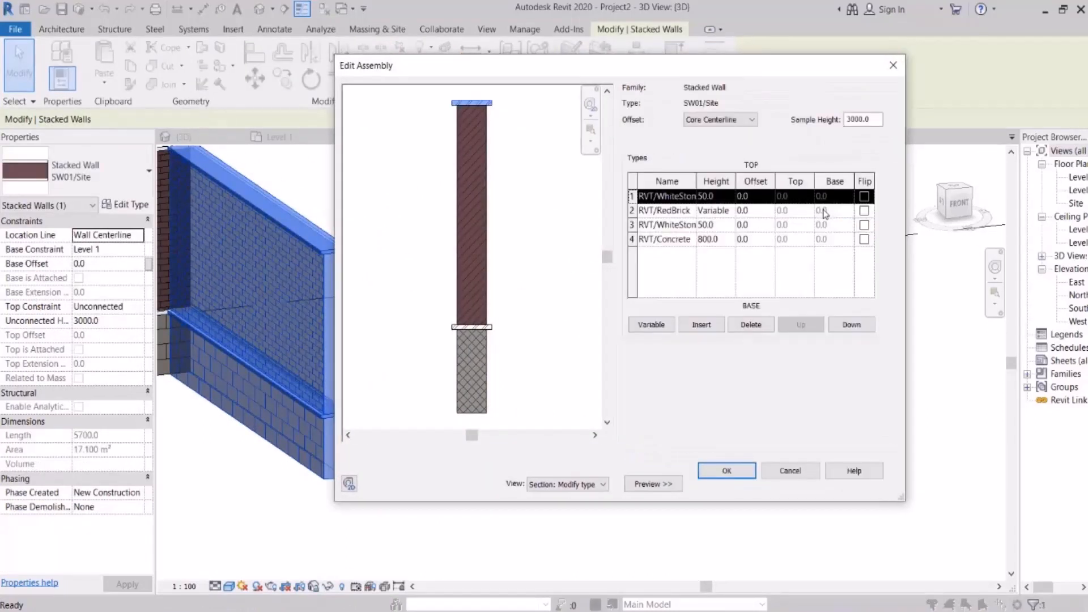
pyautogui.click(745, 121)
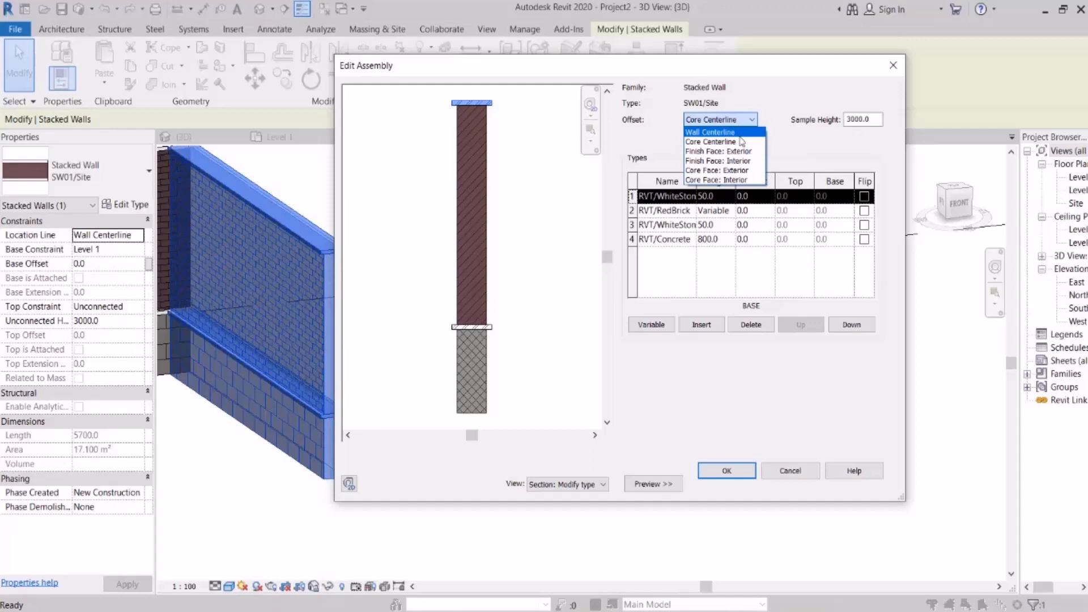
pyautogui.click(760, 153)
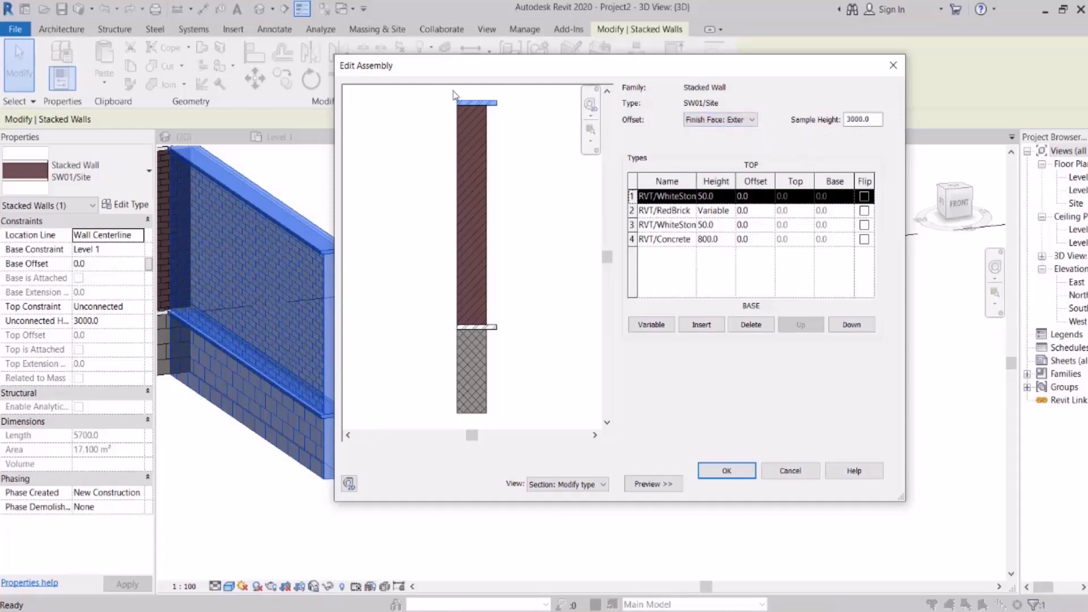
pyautogui.click(727, 120)
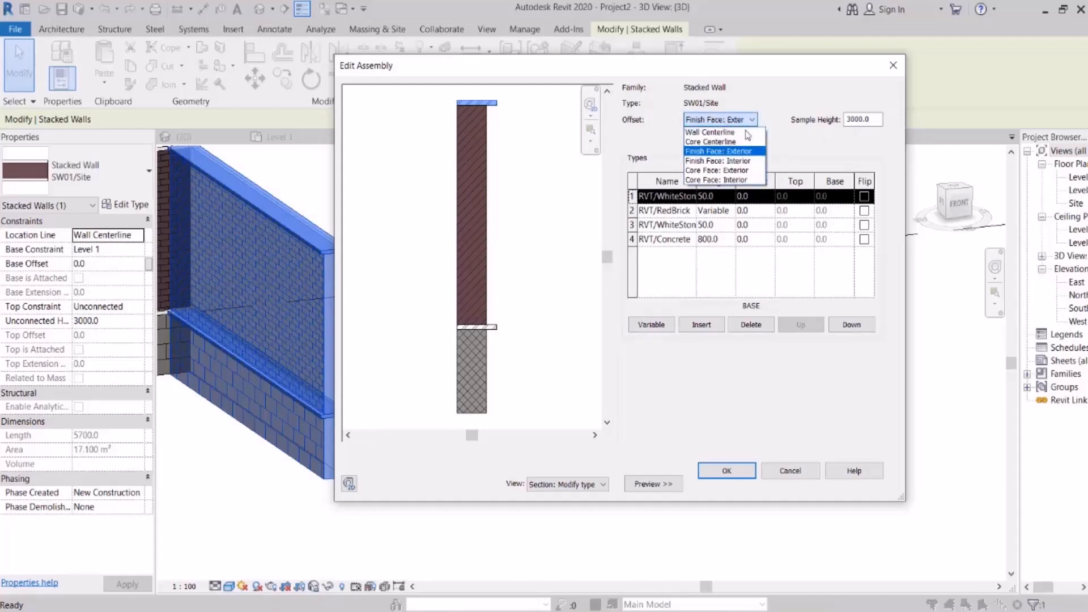
pyautogui.click(749, 162)
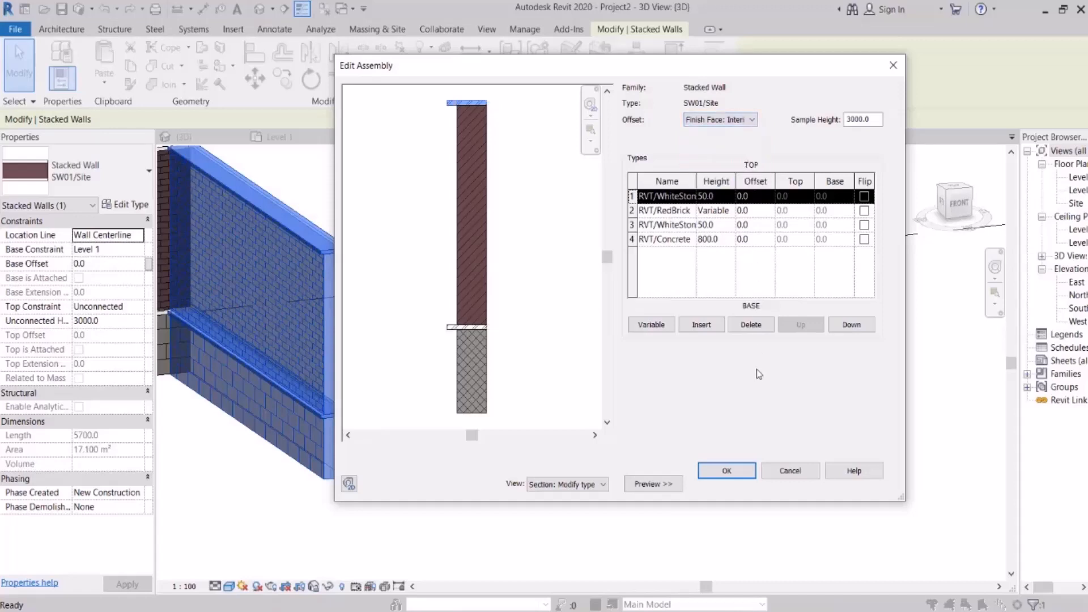
pyautogui.click(742, 473)
pyautogui.click(743, 482)
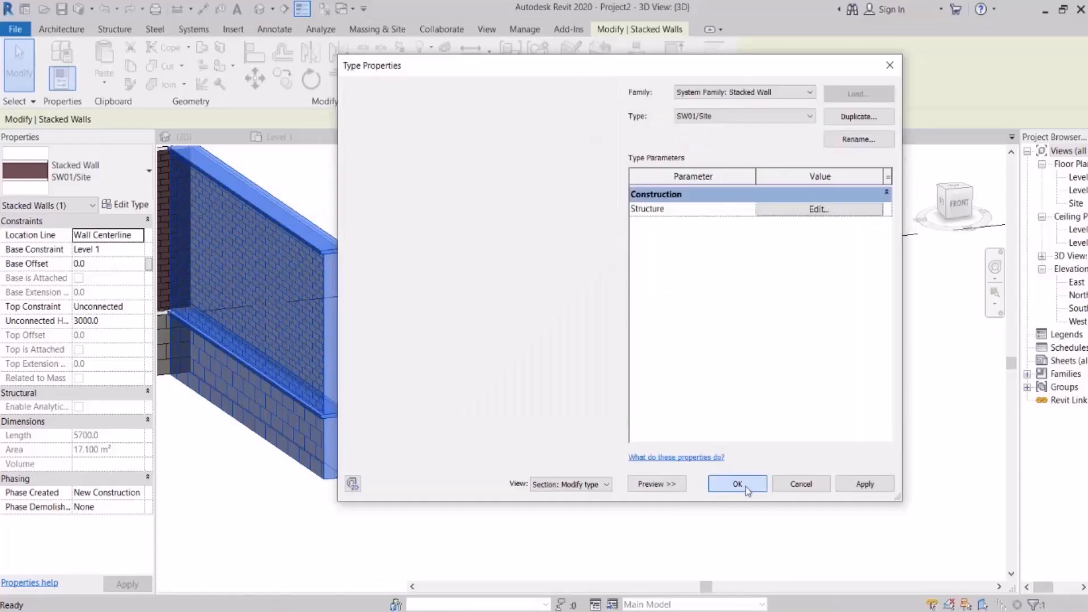
# Step: Examine how the stone courses align with the brick and concrete at the wall's free end from both sides
pyautogui.click(648, 433)
pyautogui.scroll(-3, 643, 414)
pyautogui.keyDown('shift'); pyautogui.moveTo(643, 414); pyautogui.dragTo(493, 401, button='middle'); pyautogui.keyUp('shift')
pyautogui.scroll(4, 804, 382)
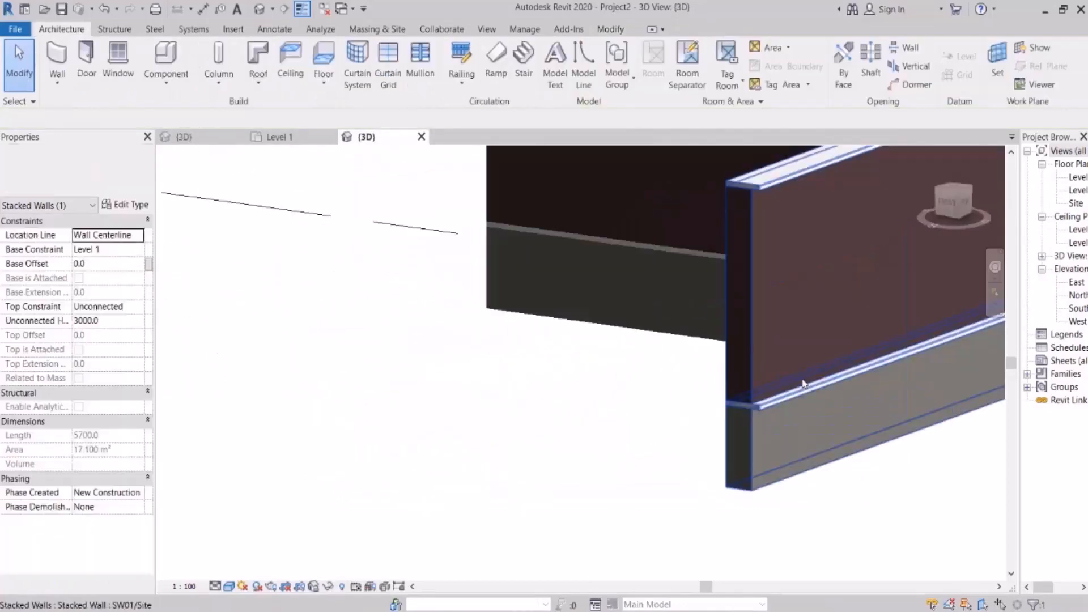
pyautogui.scroll(3, 873, 444)
pyautogui.scroll(-3, 673, 491)
pyautogui.scroll(-2, 673, 489)
pyautogui.keyDown('shift'); pyautogui.moveTo(674, 489); pyautogui.dragTo(444, 481, button='middle'); pyautogui.keyUp('shift')
pyautogui.moveTo(281, 506); pyautogui.dragTo(577, 471, button='middle')
pyautogui.scroll(2, 600, 472)
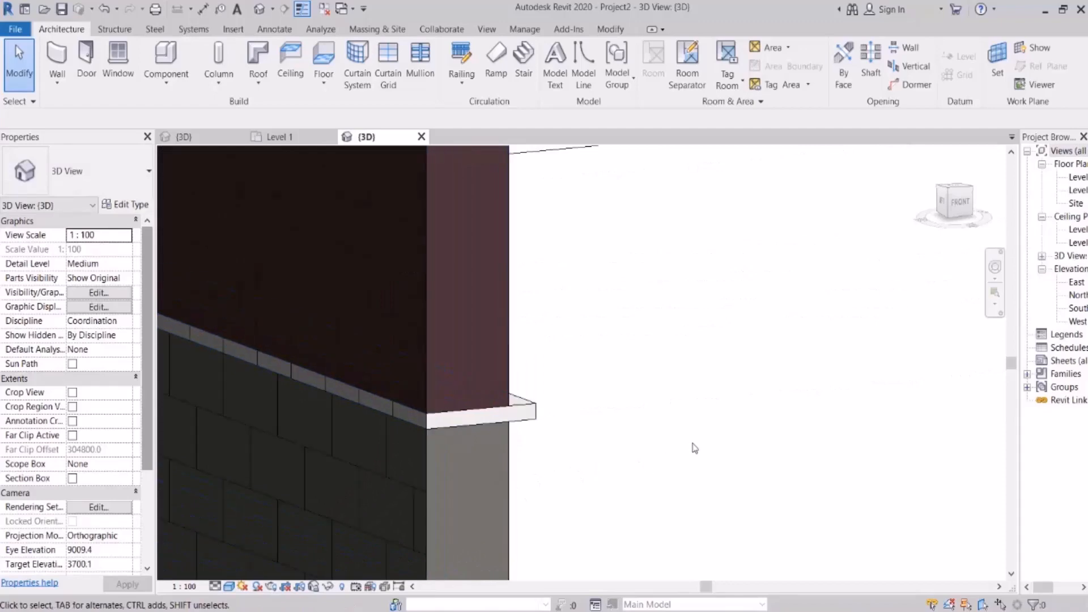
pyautogui.scroll(-6, 724, 428)
# Step: Examine from the front which wall face the top and middle stone courses project from
pyautogui.keyDown('shift'); pyautogui.moveTo(728, 428); pyautogui.dragTo(324, 504, button='middle'); pyautogui.keyUp('shift')
pyautogui.moveTo(781, 372); pyautogui.dragTo(448, 359, button='middle')
pyautogui.click(450, 354)
pyautogui.moveTo(604, 348); pyautogui.dragTo(467, 318, button='middle')
pyautogui.keyDown('shift'); pyautogui.moveTo(463, 387); pyautogui.dragTo(481, 382, button='middle'); pyautogui.keyUp('shift')
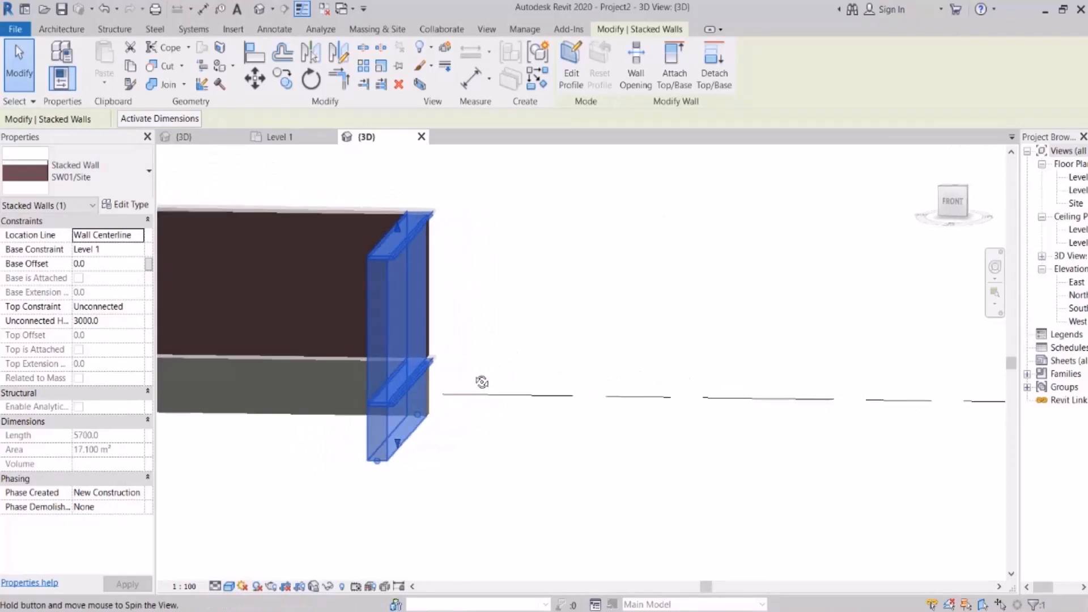
pyautogui.scroll(5, 565, 446)
pyautogui.click(565, 447)
pyautogui.scroll(3, 410, 410)
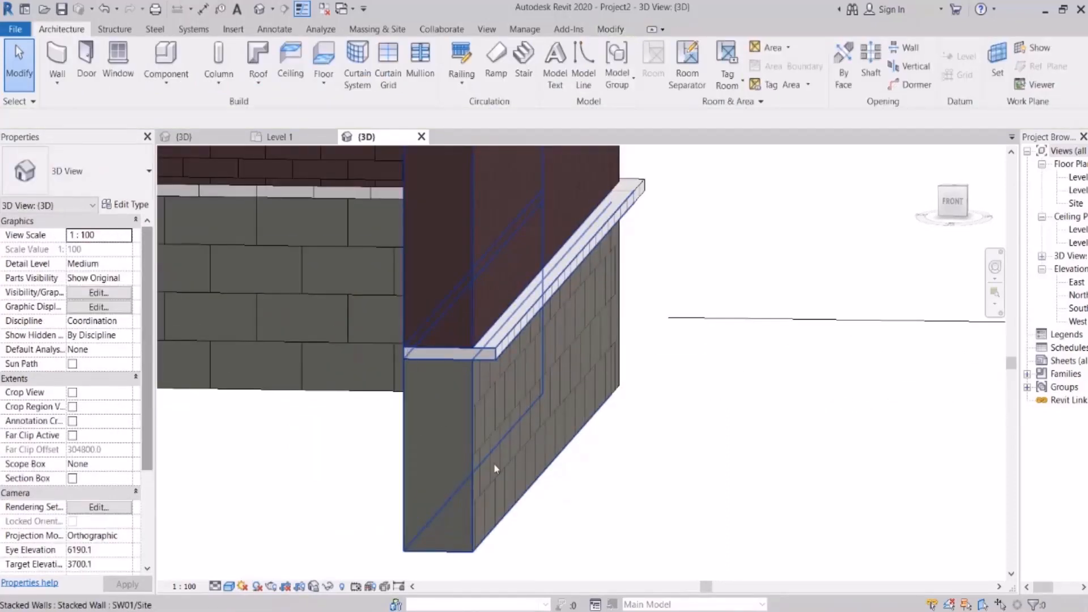
pyautogui.scroll(-4, 495, 469)
pyautogui.scroll(4, 486, 336)
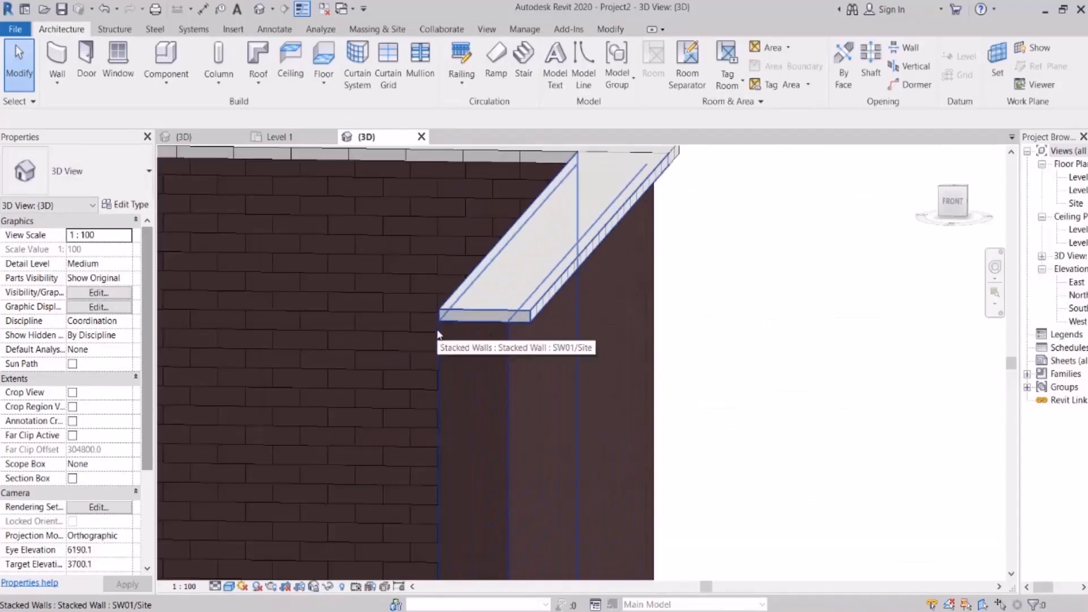
pyautogui.scroll(-5, 438, 334)
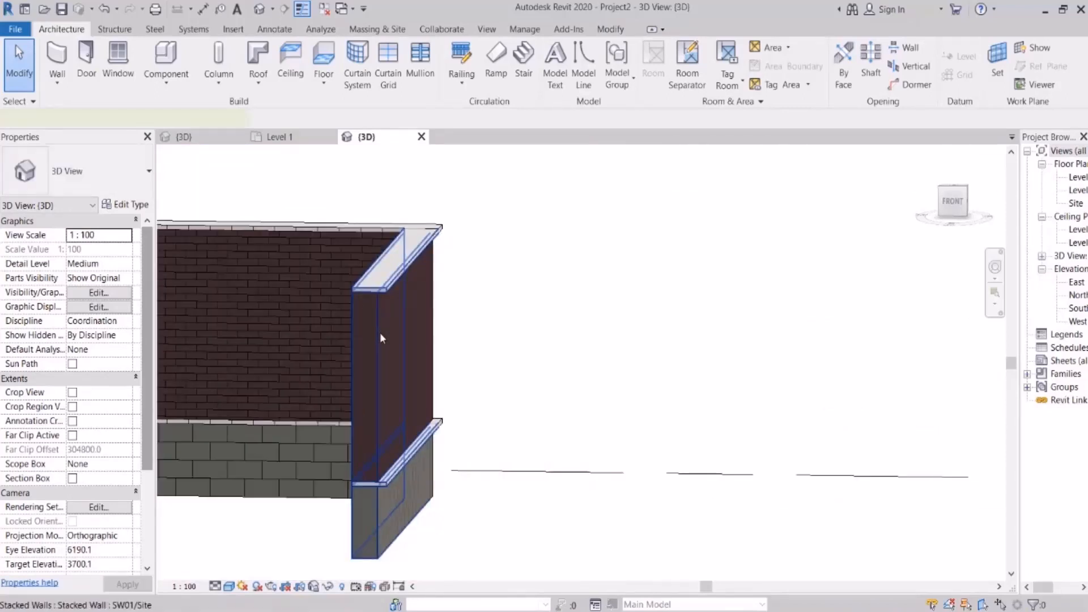
# Step: In the SW01/Site assembly, try offsets of 50 and -50 on the top RVT/WhiteStone row, and reset it to 0
pyautogui.click(379, 338)
pyautogui.click(125, 204)
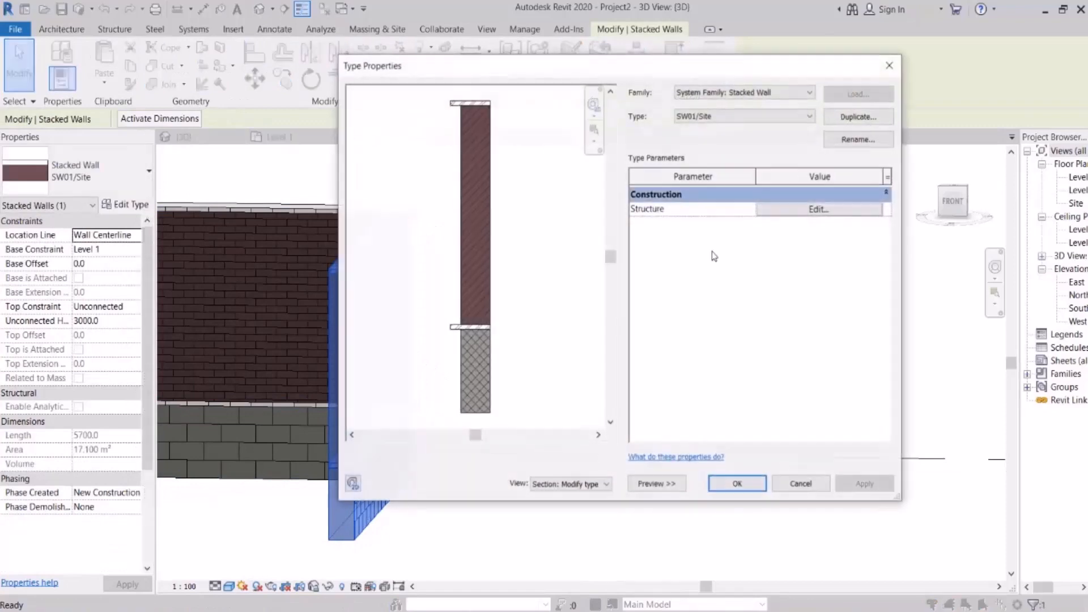
pyautogui.click(782, 210)
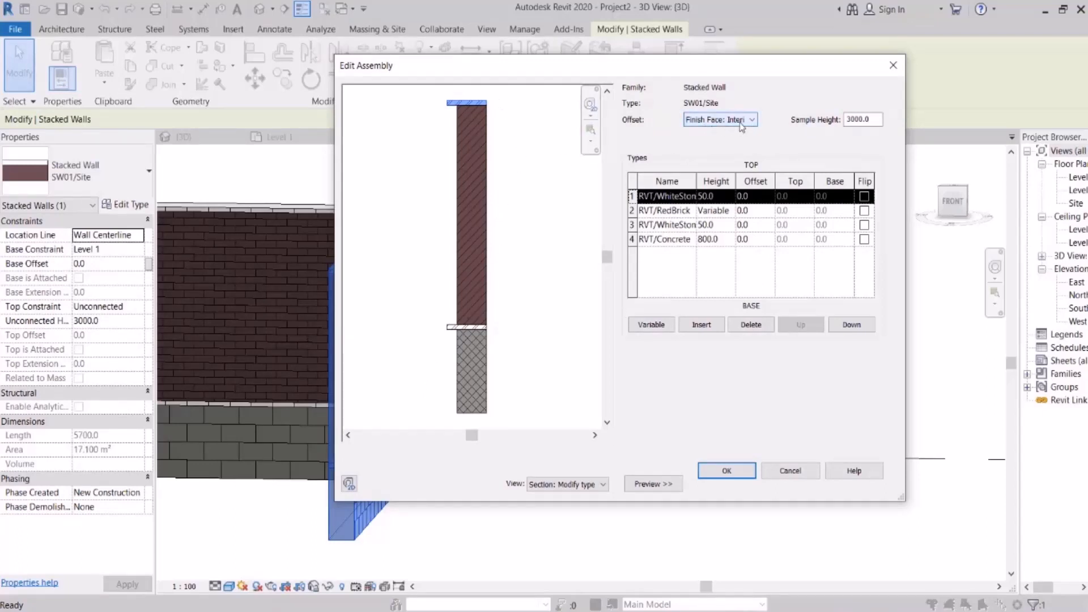
pyautogui.scroll(4, 498, 136)
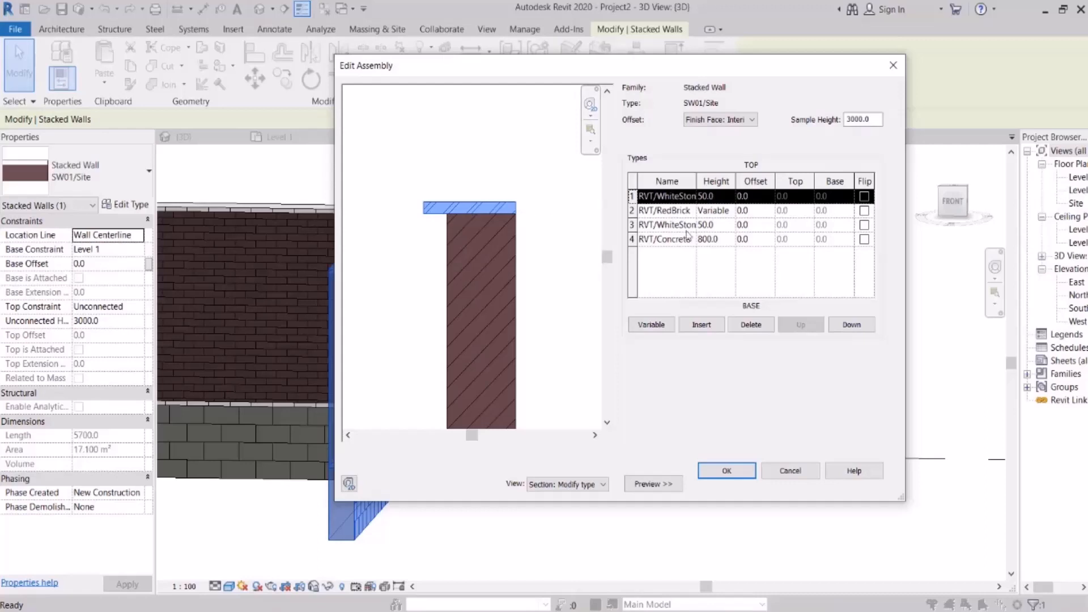
pyautogui.click(761, 202)
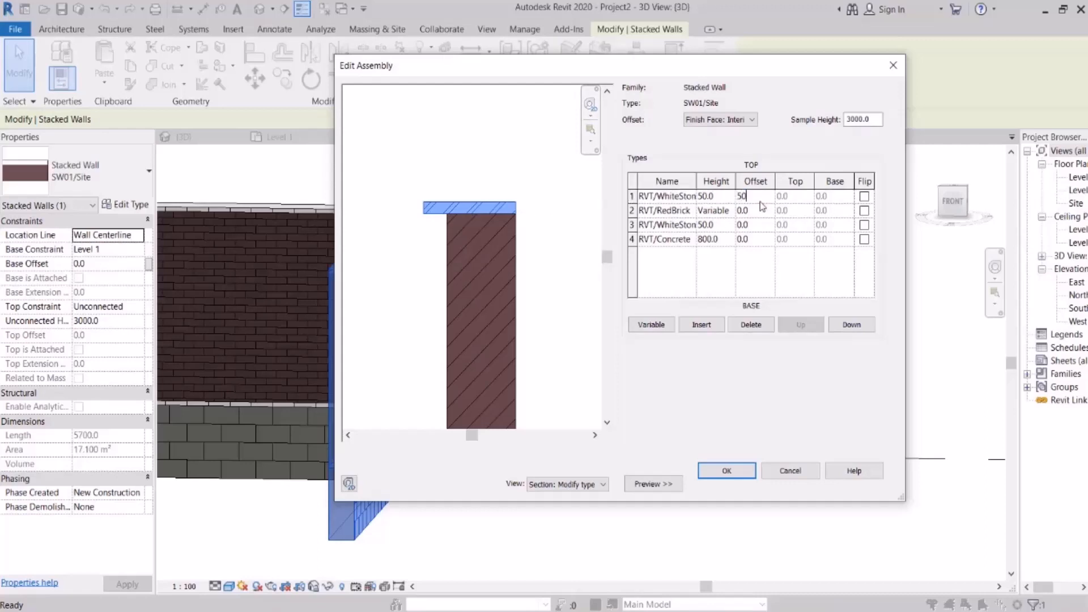
pyautogui.press('Return')
pyautogui.click(763, 194)
pyautogui.write('-50')
pyautogui.press('Return')
pyautogui.moveTo(762, 195); pyautogui.dragTo(697, 198)
pyautogui.write('0')
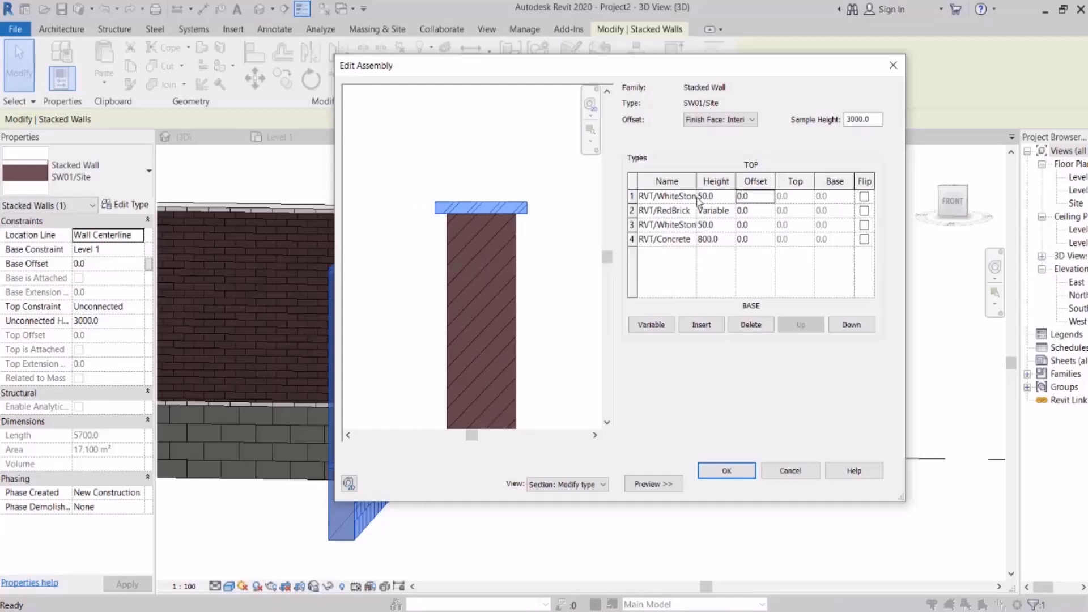
pyautogui.press('Return')
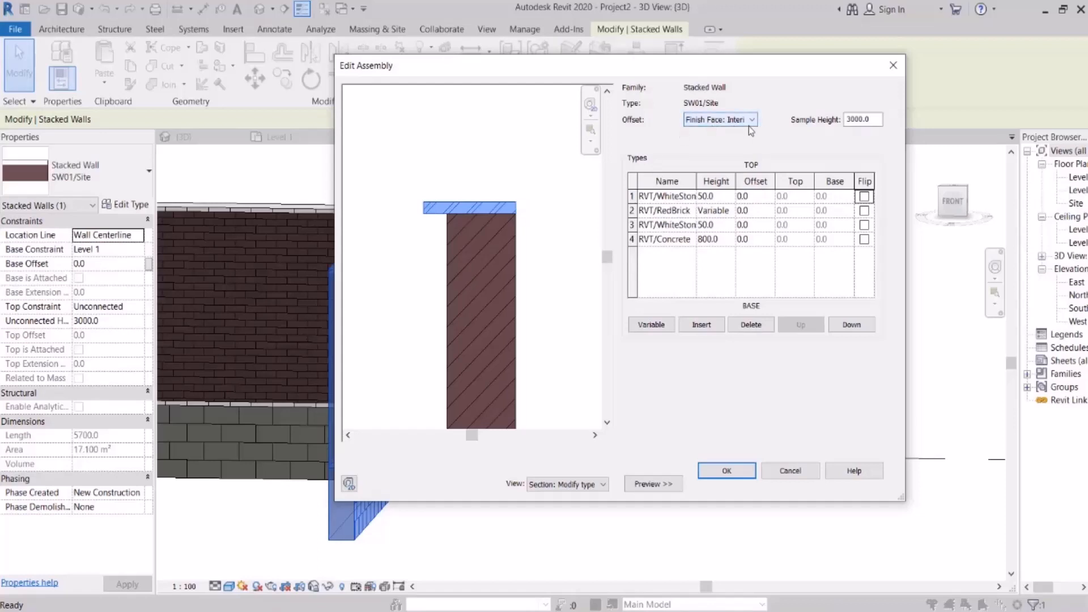
# Step: Try flipping the top RVT/WhiteStone row, turn the flip off again and accept the assembly and type properties
pyautogui.click(863, 197)
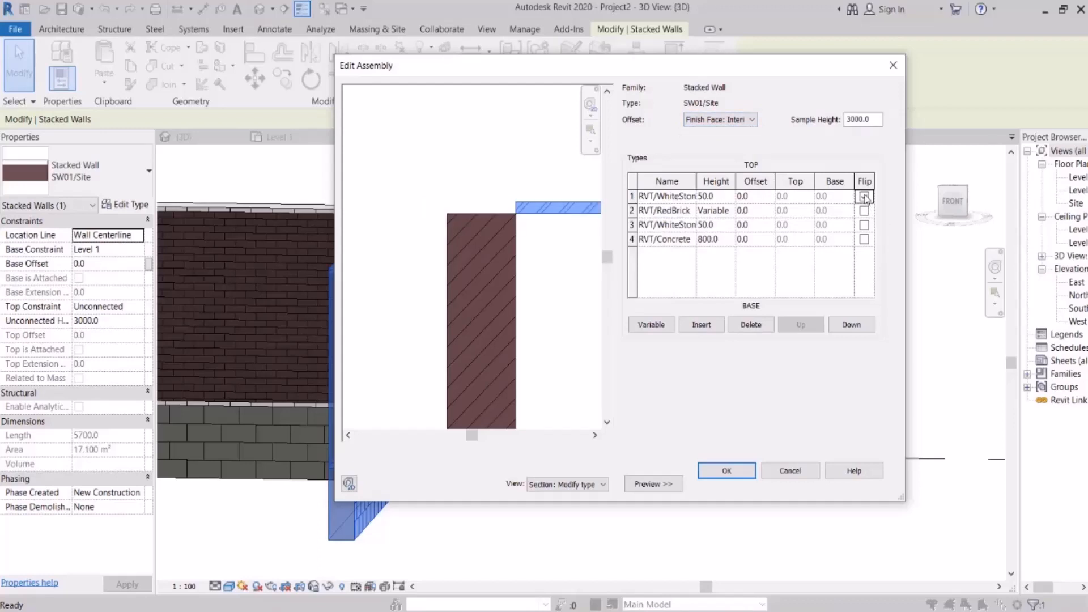
pyautogui.scroll(-3, 520, 236)
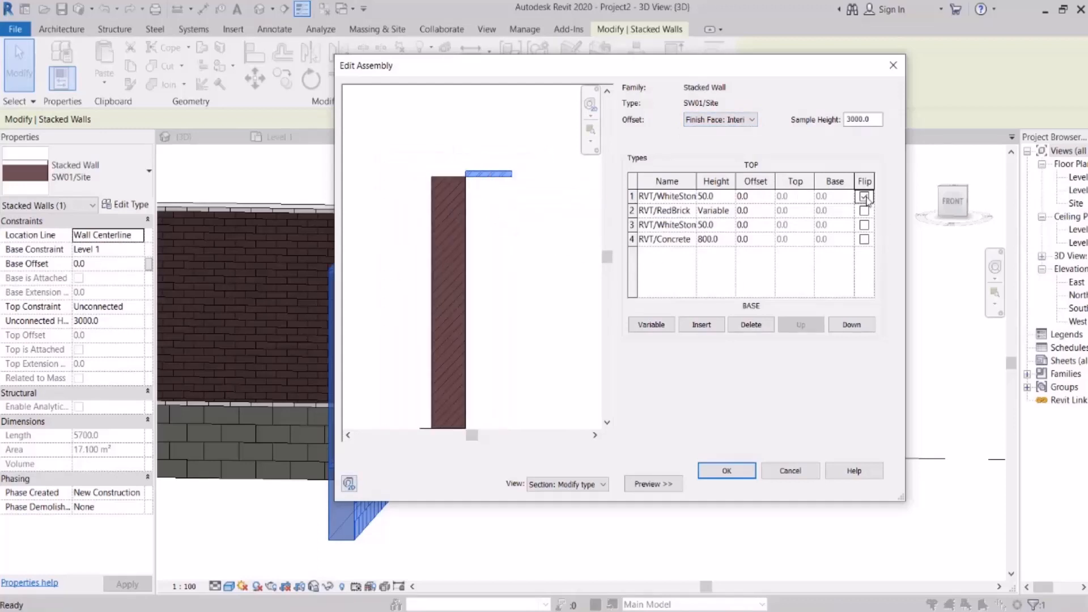
pyautogui.click(864, 196)
pyautogui.scroll(-2, 505, 187)
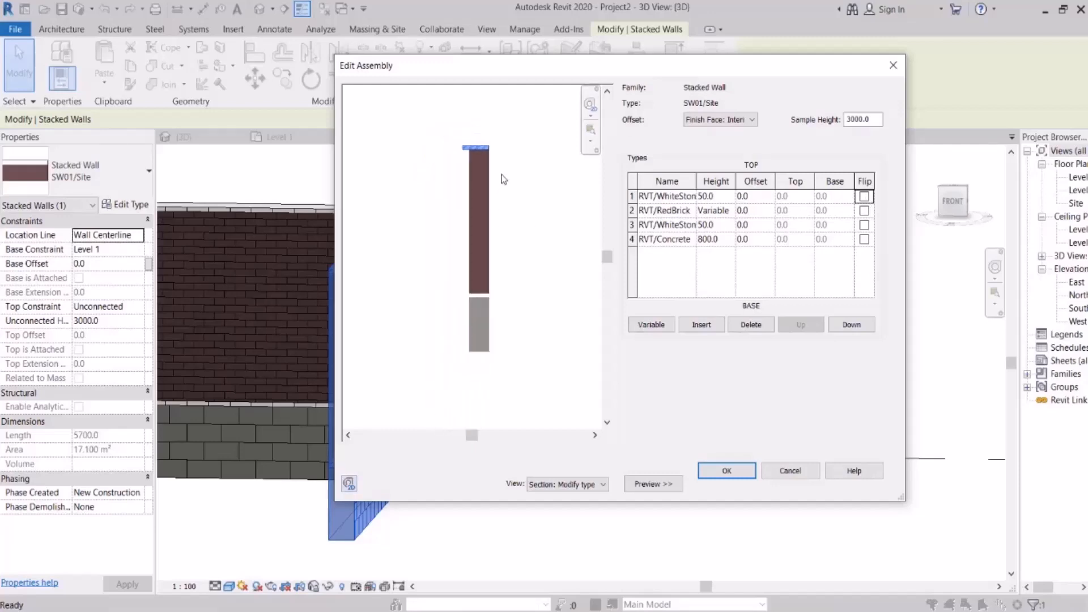
pyautogui.scroll(1, 505, 219)
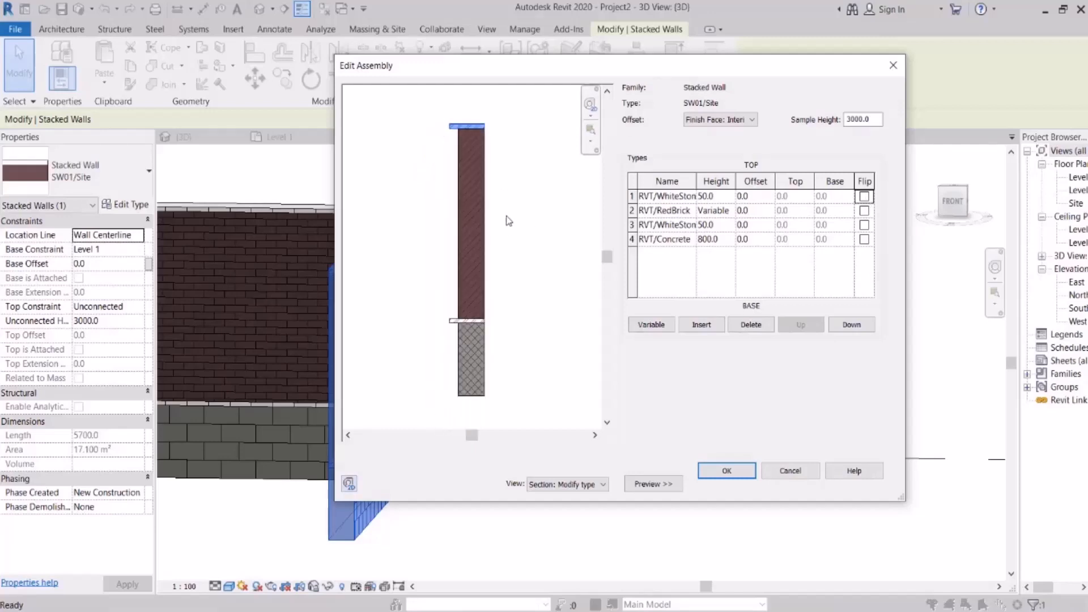
pyautogui.click(737, 478)
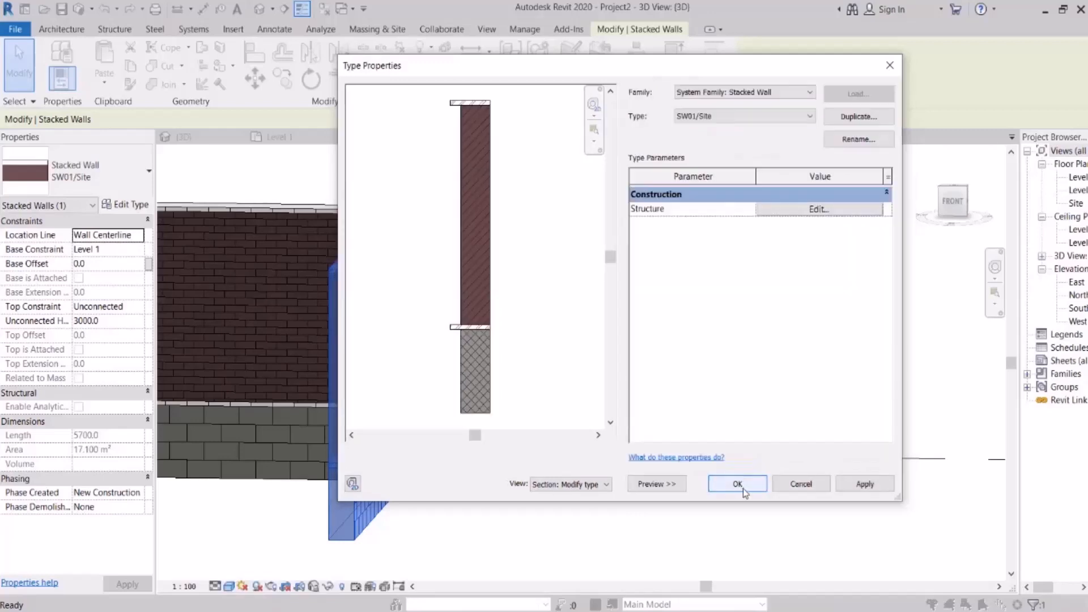
pyautogui.click(743, 488)
# Step: Examine the L-shaped stacked walls and their stone courses from the outer corner in the 3D view
pyautogui.click(665, 372)
pyautogui.scroll(-3, 676, 336)
pyautogui.keyDown('shift'); pyautogui.moveTo(702, 342); pyautogui.dragTo(541, 373, button='middle'); pyautogui.keyUp('shift')
pyautogui.moveTo(659, 375); pyautogui.dragTo(477, 376, button='middle')
pyautogui.scroll(2, 641, 373)
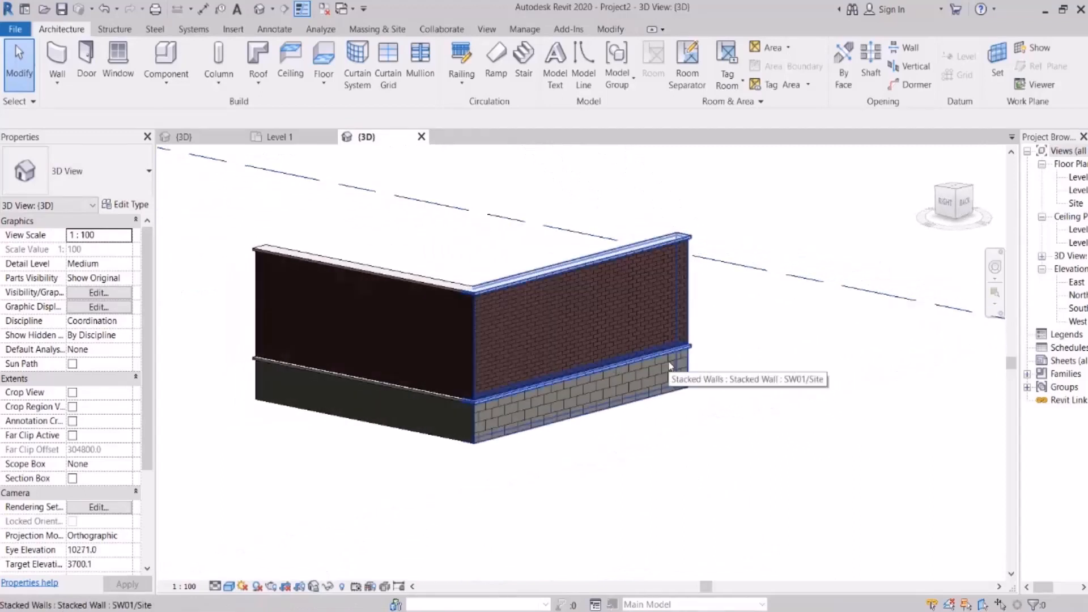
pyautogui.keyDown('shift'); pyautogui.moveTo(616, 331); pyautogui.dragTo(833, 382, button='middle'); pyautogui.keyUp('shift')
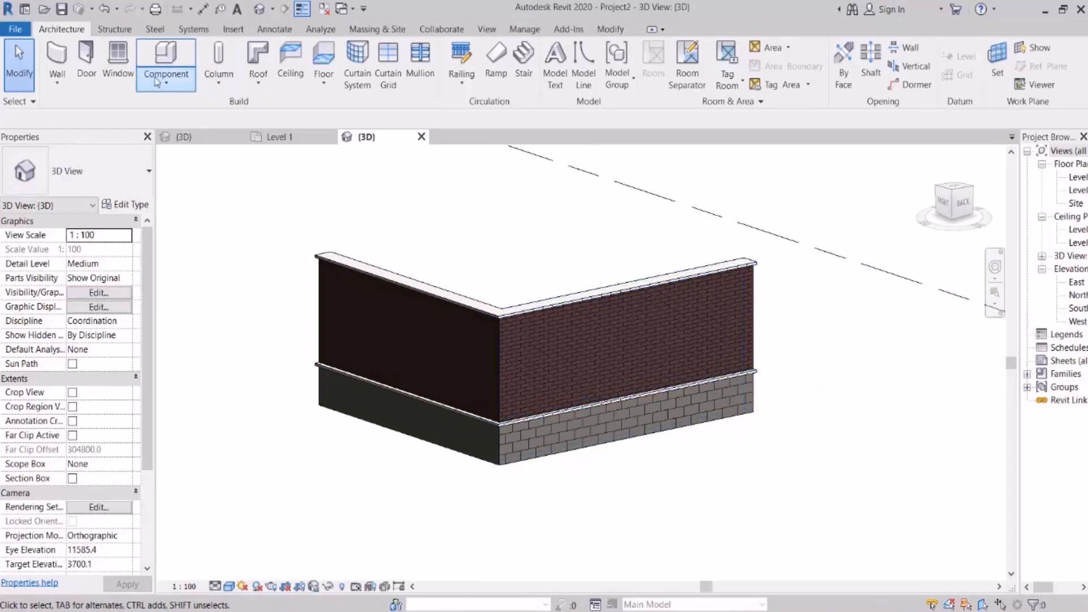
# Step: Place an M_Single-Flush 0915 x 2134mm door in the right-hand stacked wall and examine how the projecting stone course meets its frame
pyautogui.click(86, 63)
pyautogui.scroll(5, 631, 376)
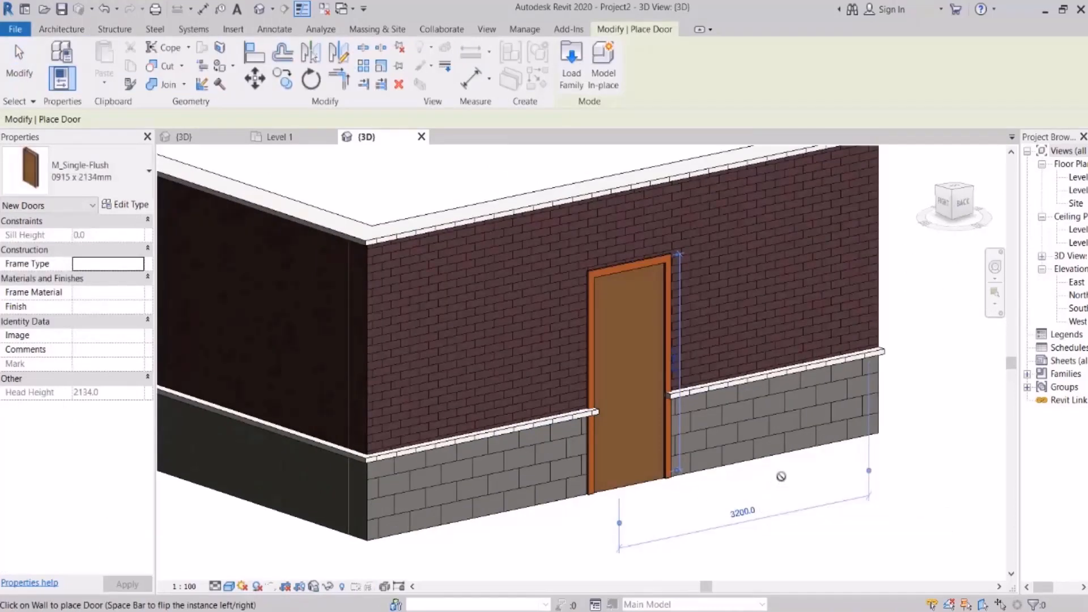
pyautogui.scroll(-3, 790, 334)
pyautogui.press('Escape')
pyautogui.keyDown('shift'); pyautogui.moveTo(793, 391); pyautogui.dragTo(762, 433, button='middle'); pyautogui.keyUp('shift')
pyautogui.scroll(2, 778, 357)
pyautogui.scroll(5, 684, 424)
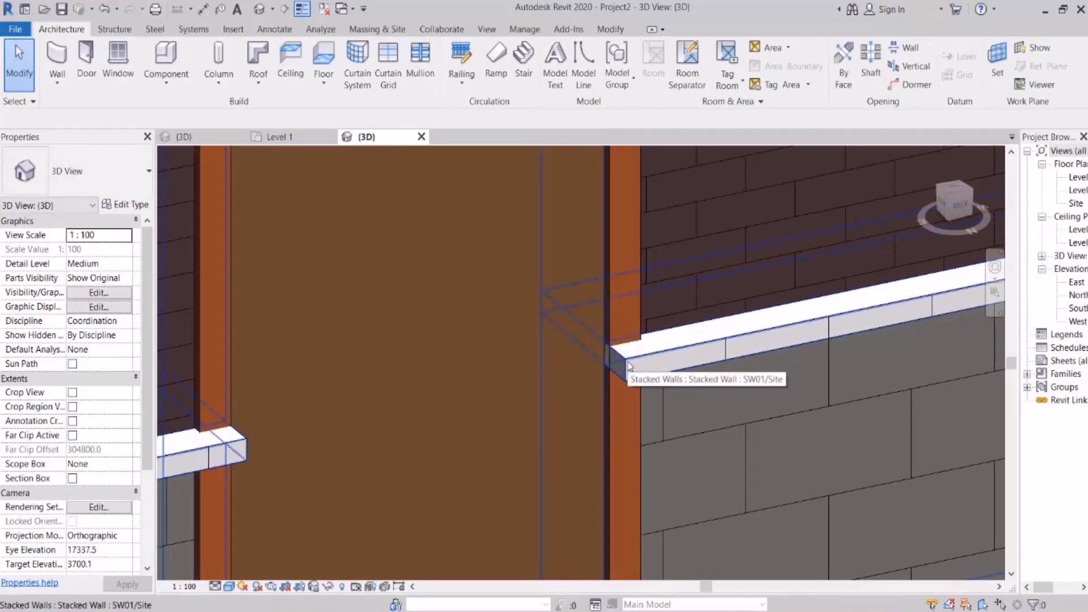
pyautogui.scroll(-6, 630, 365)
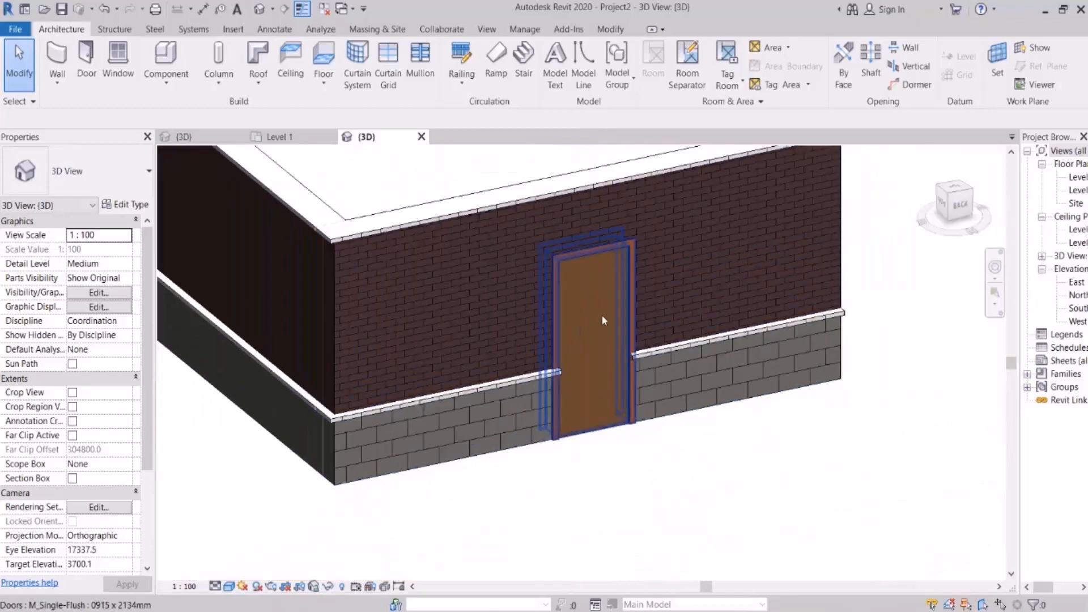
pyautogui.scroll(-3, 697, 399)
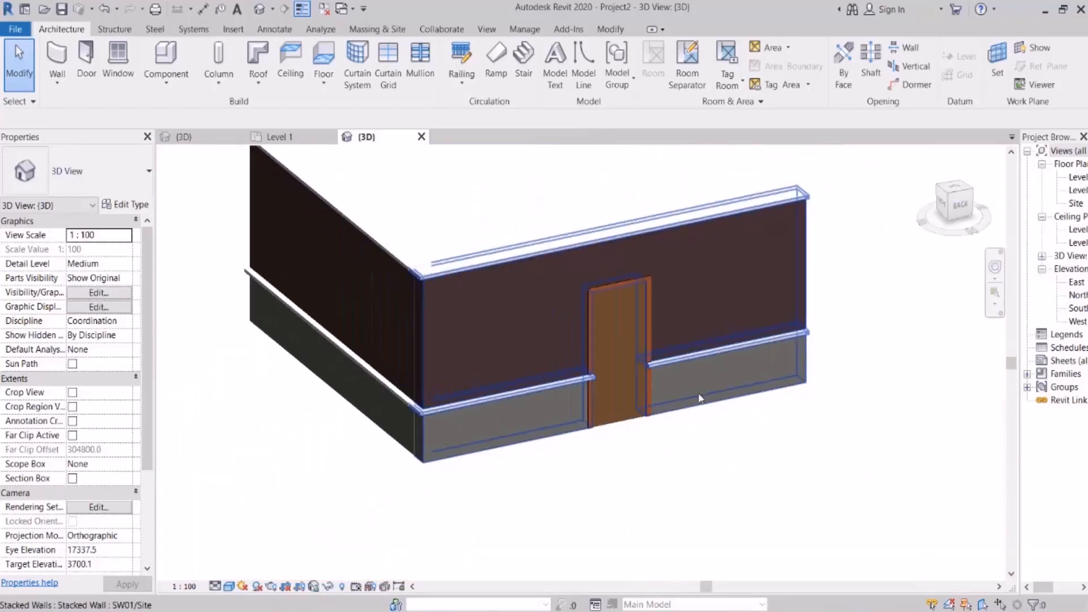
# Step: Edit the profile of the doorless SW01/Site wall, raising the top corner at its free end into a sloped top edge and removing the constraints
pyautogui.keyDown('shift'); pyautogui.moveTo(589, 442); pyautogui.dragTo(667, 442, button='middle'); pyautogui.keyUp('shift')
pyautogui.scroll(1, 657, 437)
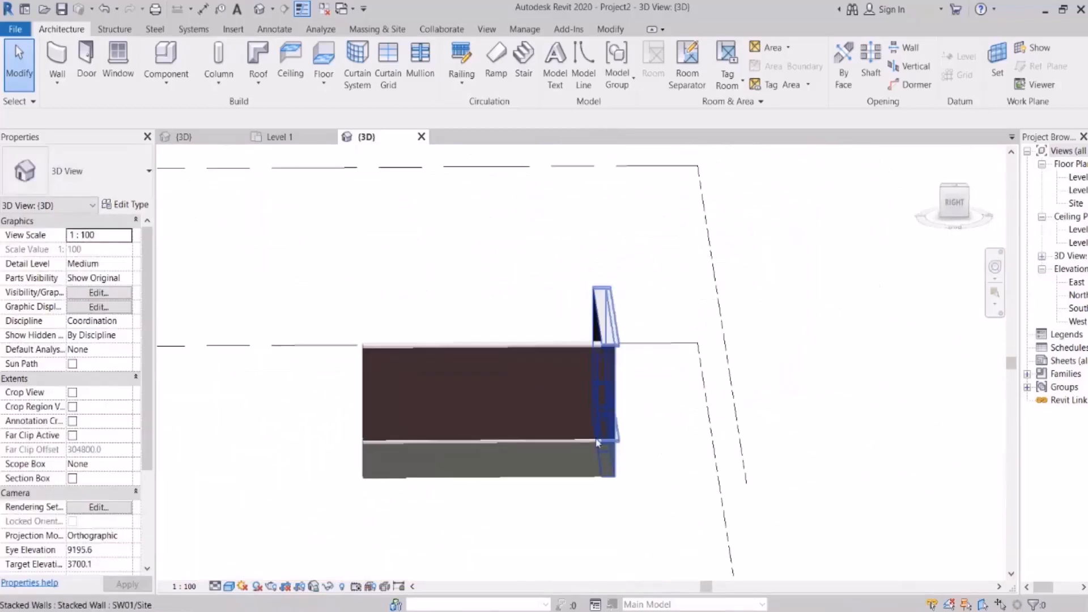
pyautogui.moveTo(536, 405); pyautogui.dragTo(636, 396, button='middle')
pyautogui.click(634, 391)
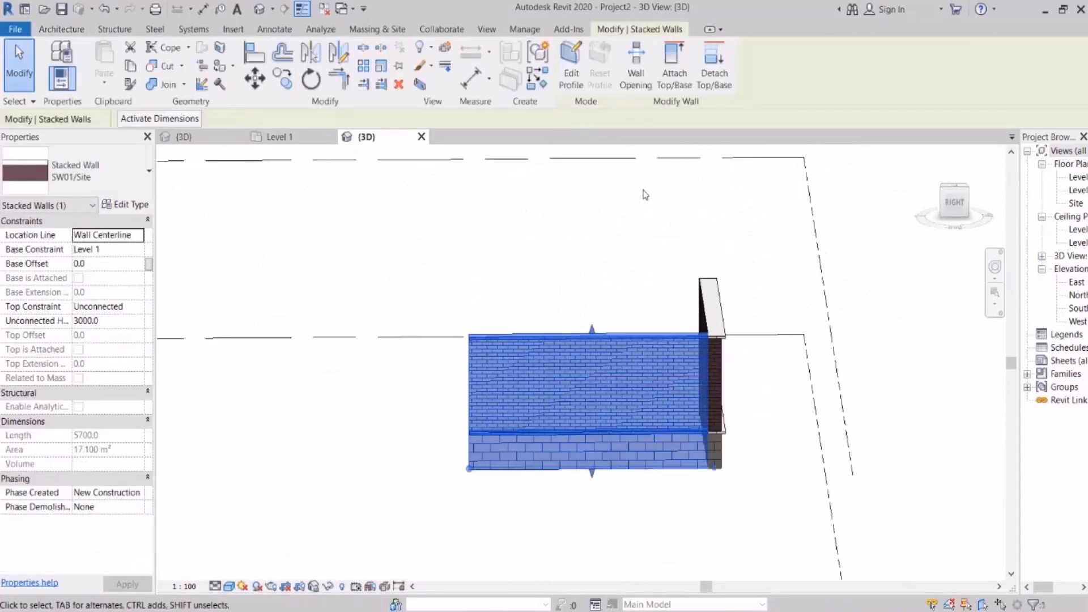
pyautogui.click(571, 74)
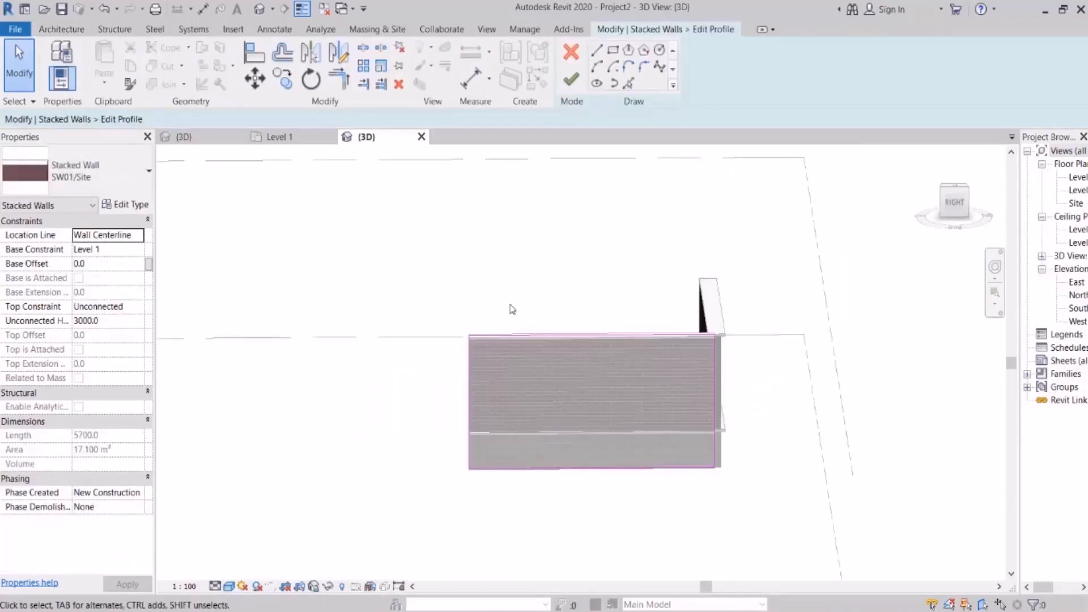
pyautogui.moveTo(505, 296); pyautogui.dragTo(430, 376)
pyautogui.moveTo(533, 391)
pyautogui.mouseDown(button='middle')
pyautogui.moveTo(549, 423)
pyautogui.moveTo(520, 367)
pyautogui.mouseUp(button='middle')
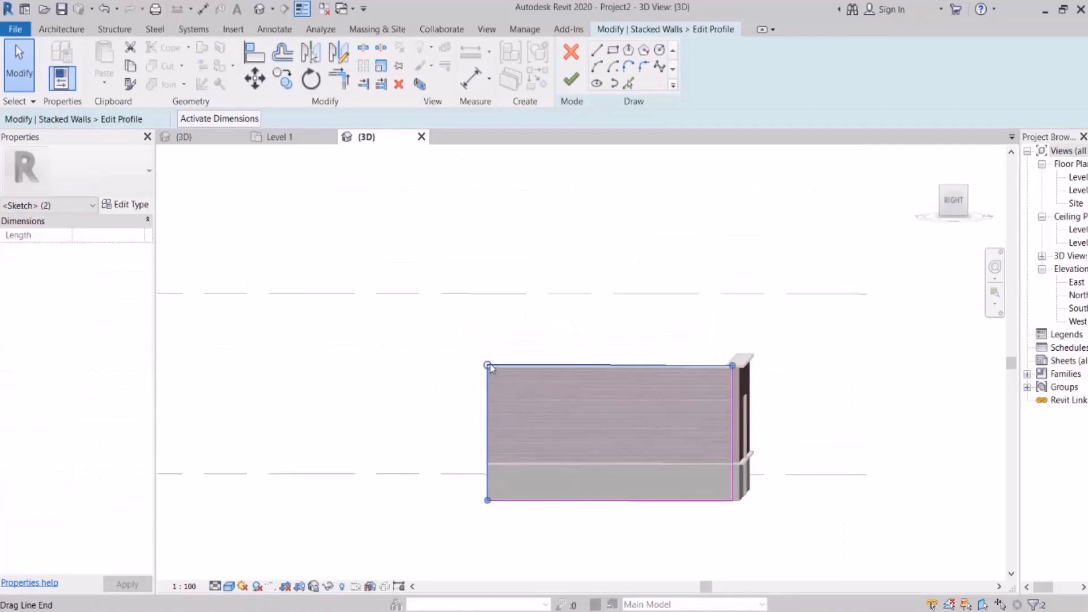
pyautogui.moveTo(487, 366); pyautogui.dragTo(486, 256)
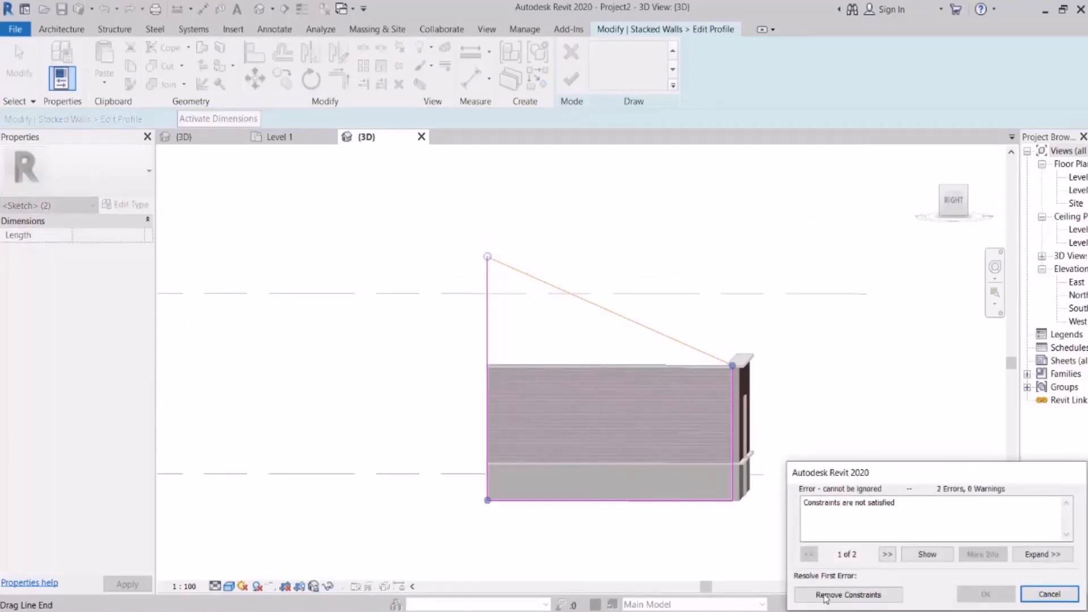
pyautogui.click(825, 595)
pyautogui.moveTo(743, 273); pyautogui.dragTo(679, 269, button='middle')
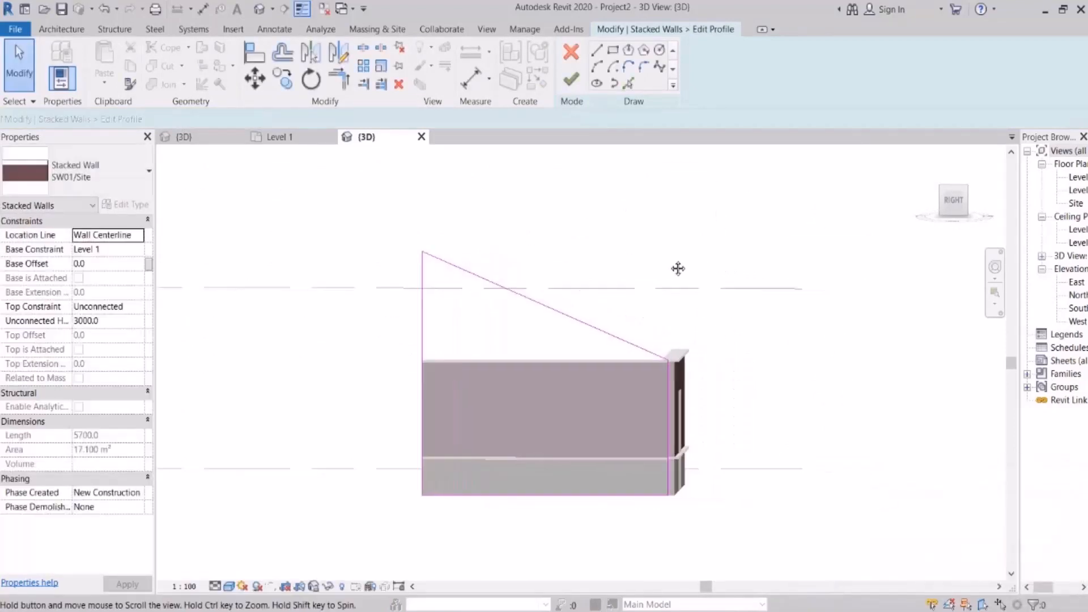
pyautogui.click(573, 84)
pyautogui.click(731, 218)
# Step: Examine the sloped stacked wall from the outer corner and restore its original rectangular profile
pyautogui.keyDown('shift'); pyautogui.moveTo(816, 368); pyautogui.dragTo(800, 432, button='middle'); pyautogui.keyUp('shift')
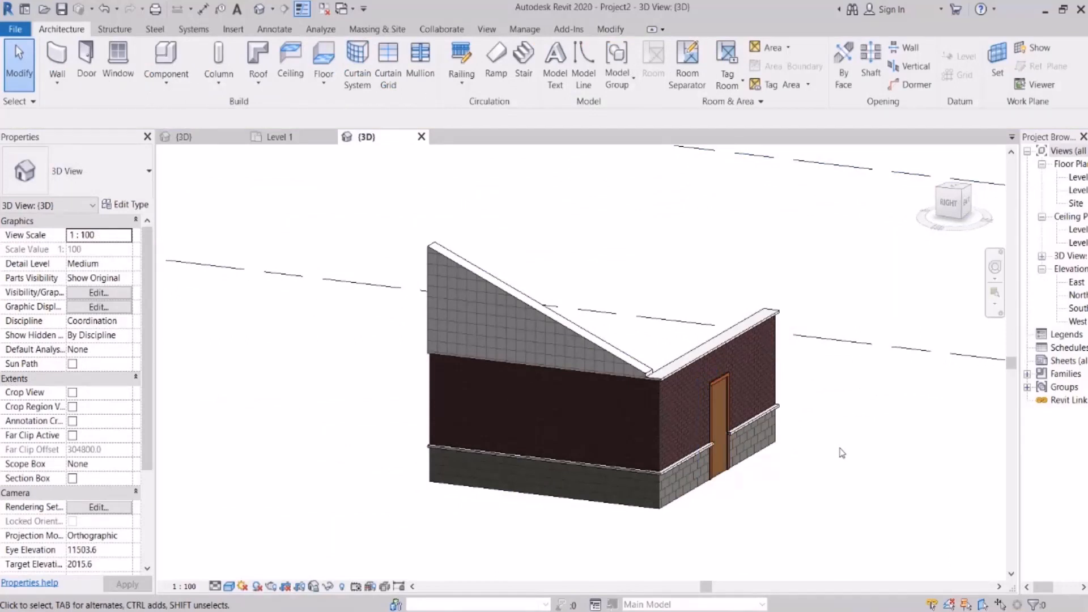
pyautogui.scroll(3, 710, 353)
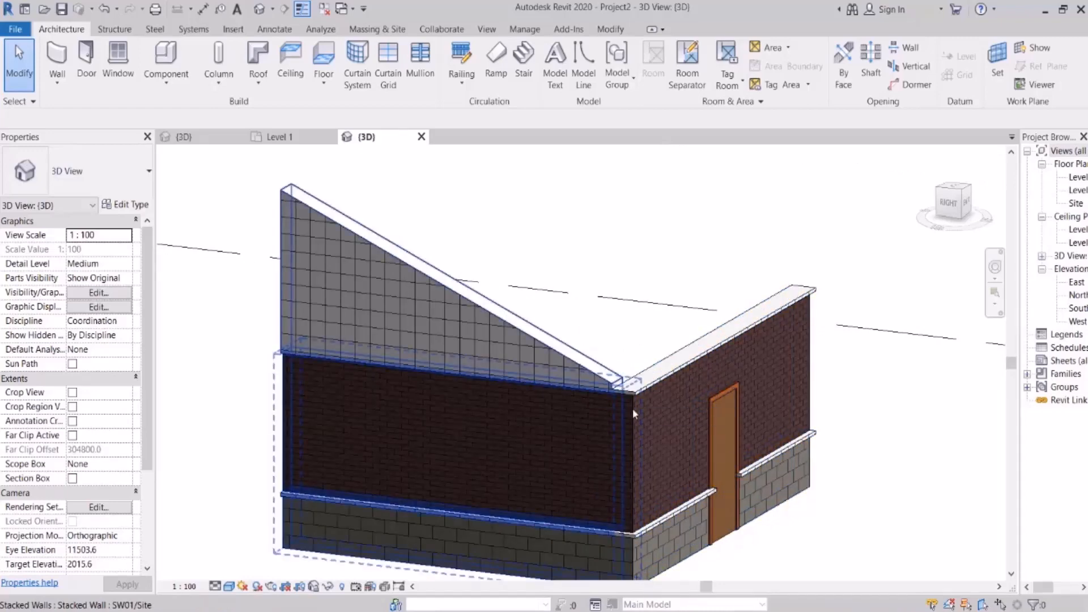
pyautogui.moveTo(669, 375); pyautogui.dragTo(716, 403, button='middle')
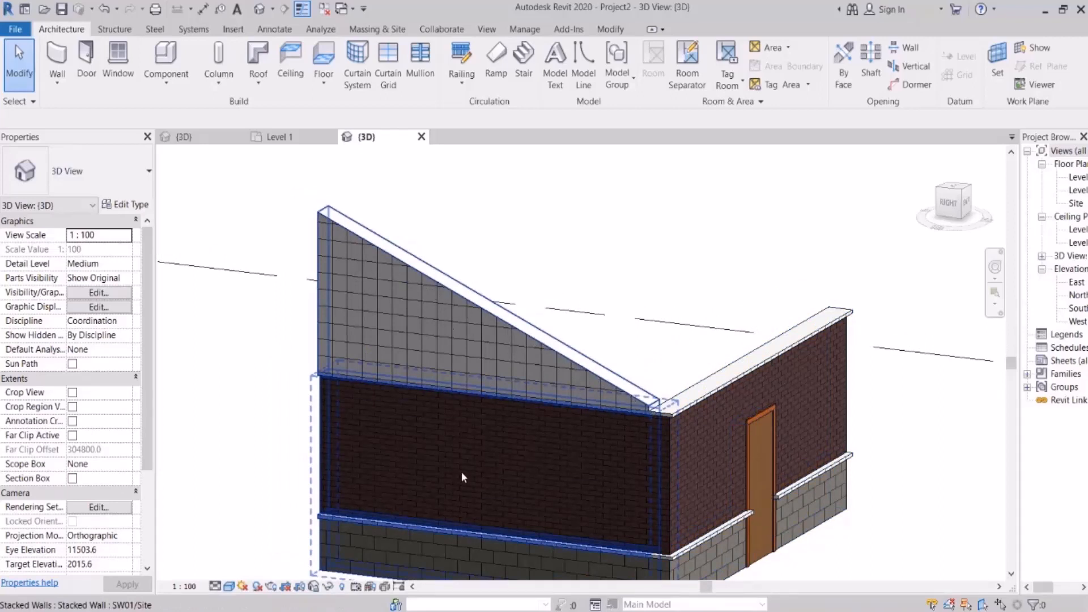
pyautogui.scroll(-3, 527, 399)
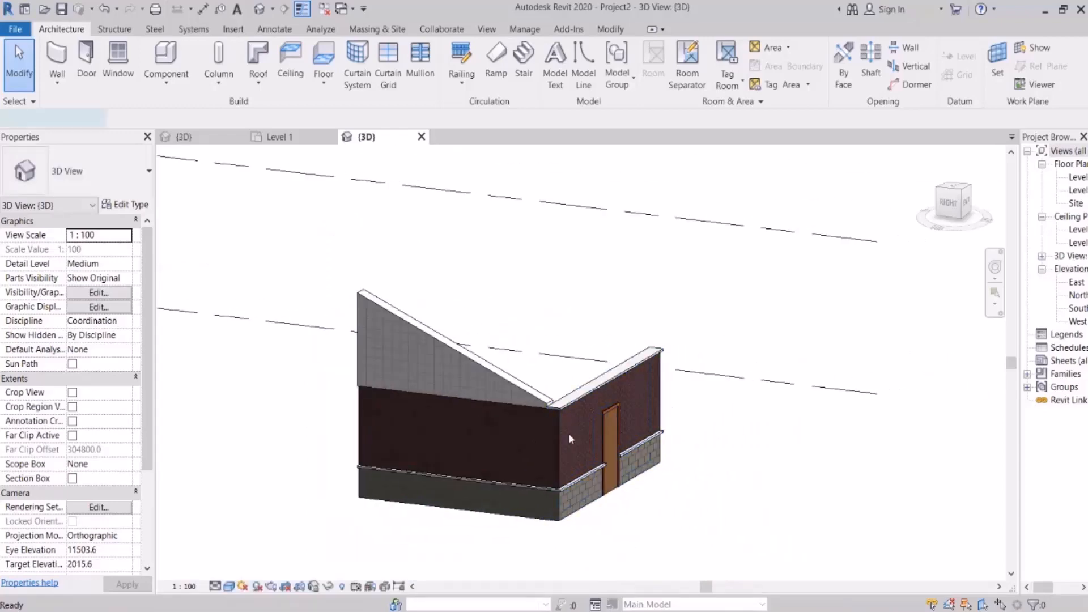
pyautogui.doubleClick(569, 433)
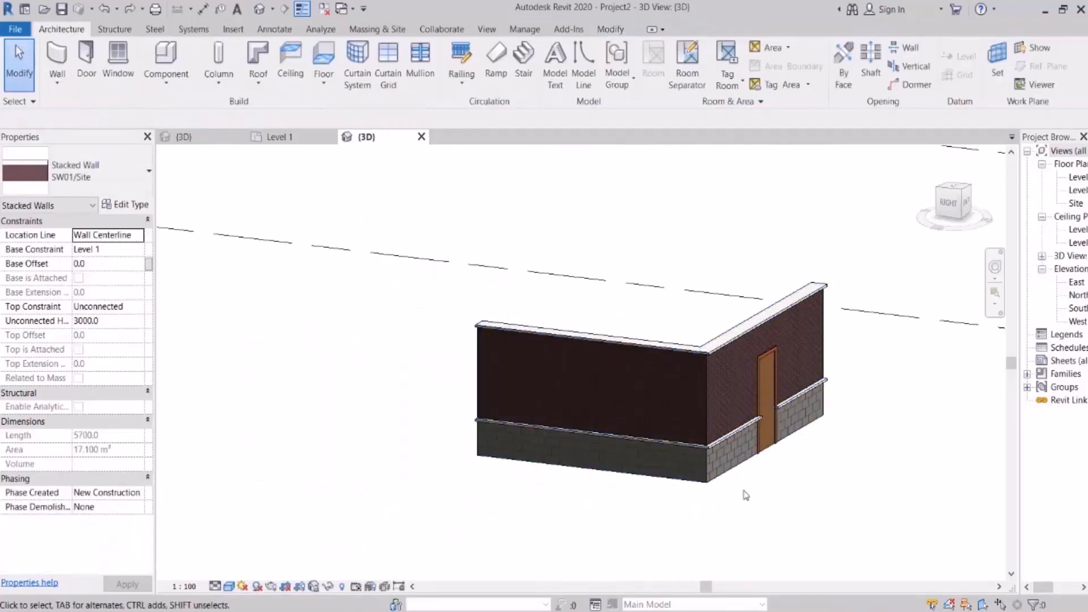
pyautogui.click(745, 495)
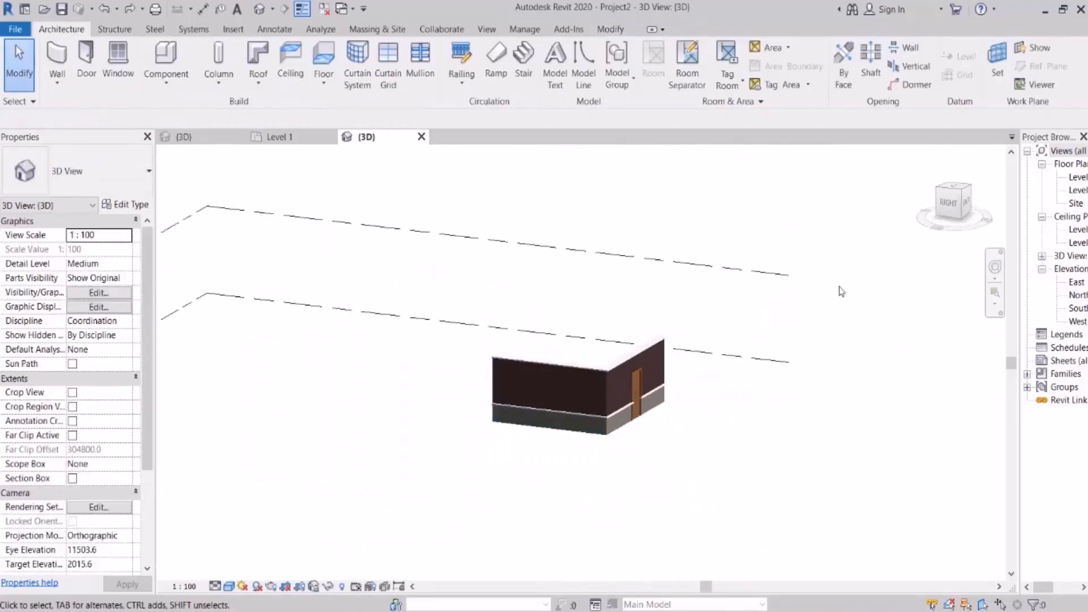
# Step: In the Site floor plan, create a Generic Roof - 300mm from a rectangular footprint about 10700 by 8800 mm around the walls, and show it in 3D
pyautogui.doubleClick(1074, 204)
pyautogui.scroll(4, 555, 249)
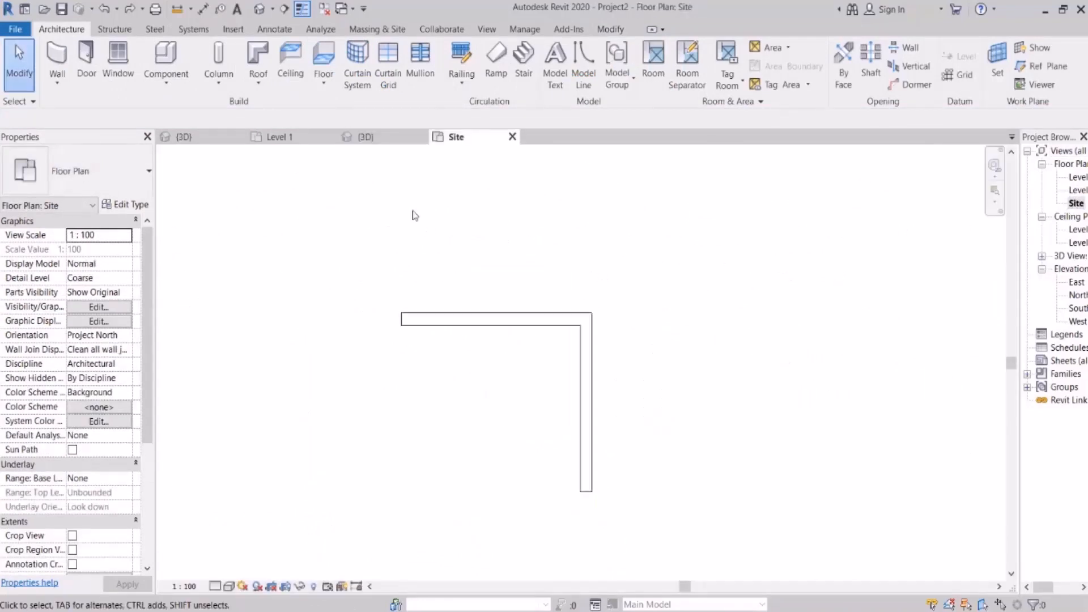
pyautogui.click(258, 63)
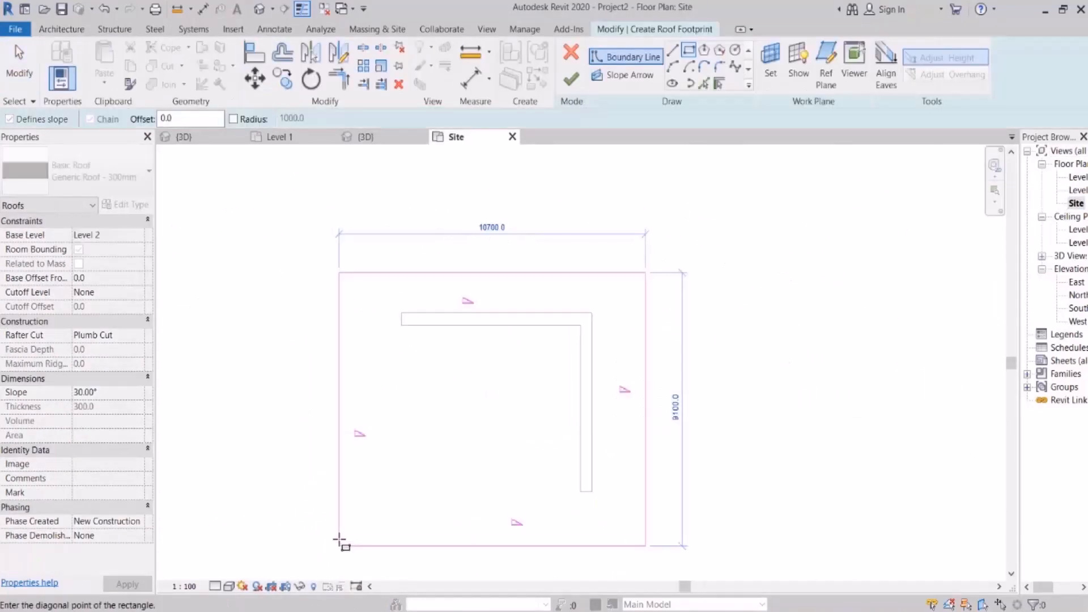
pyautogui.click(339, 537)
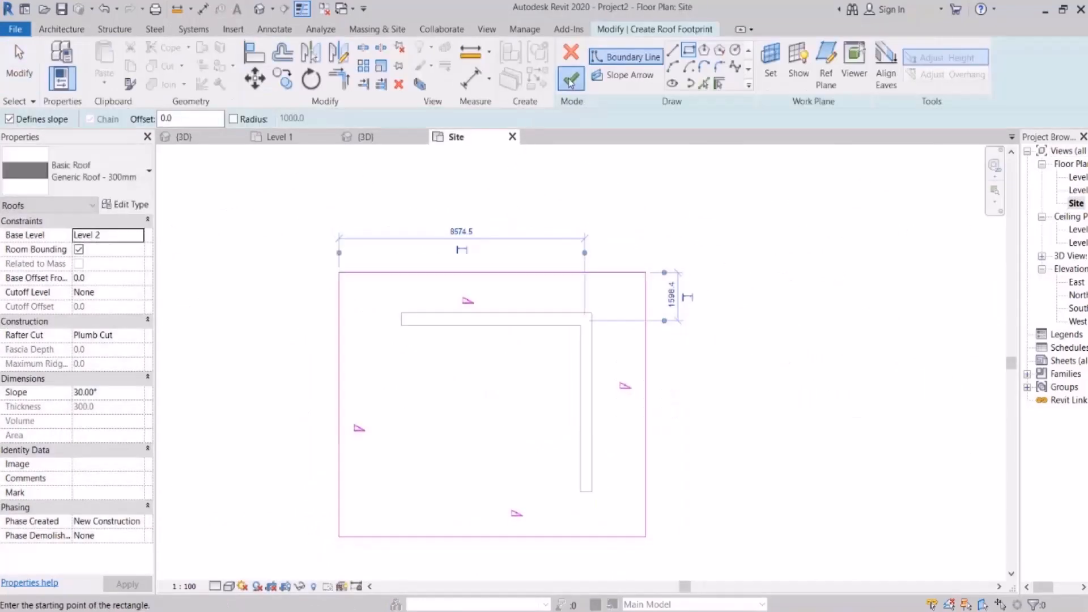
pyautogui.click(258, 9)
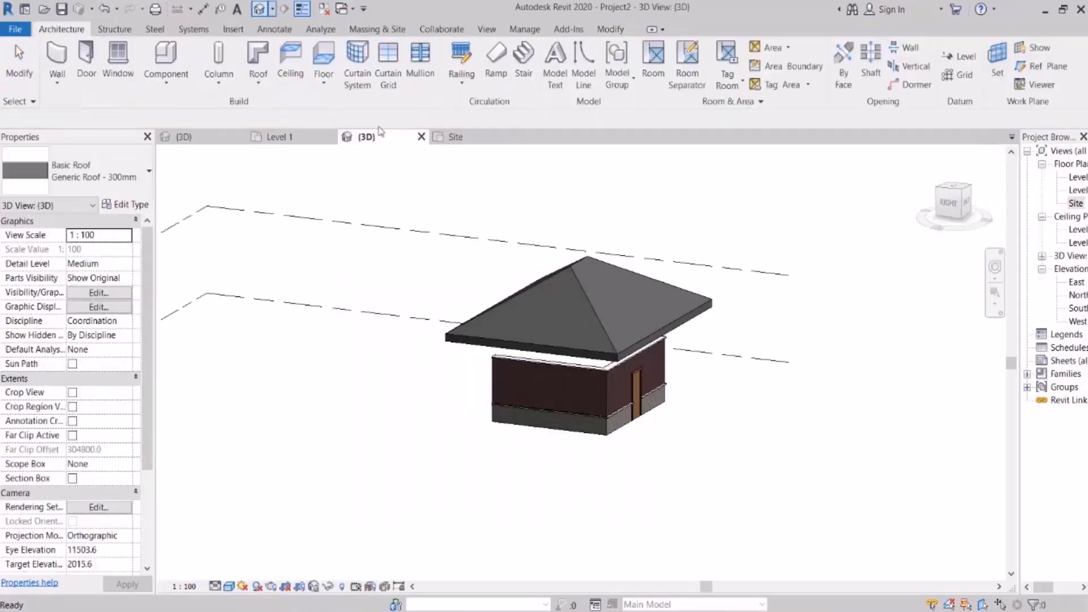
# Step: Edit the roof footprint so the boundary line above the doorless wall and the one opposite it no longer define slope
pyautogui.click(644, 328)
pyautogui.click(578, 65)
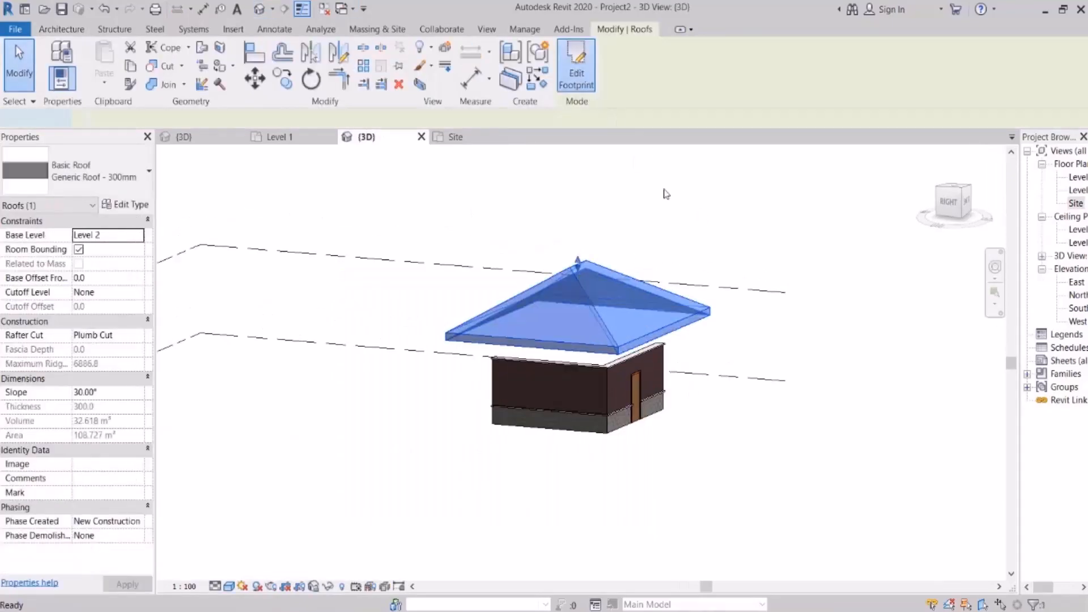
pyautogui.moveTo(729, 282)
pyautogui.keyDown('shift'); pyautogui.mouseDown(button='middle')
pyautogui.moveTo(716, 333)
pyautogui.moveTo(600, 255)
pyautogui.mouseUp(button='middle'); pyautogui.keyUp('shift')
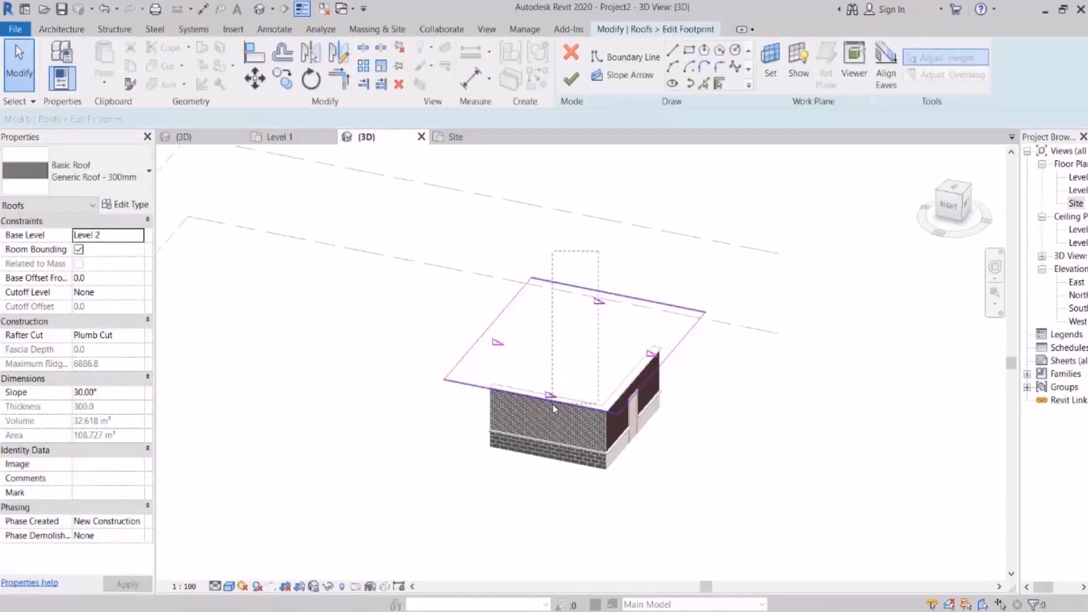
pyautogui.click(300, 121)
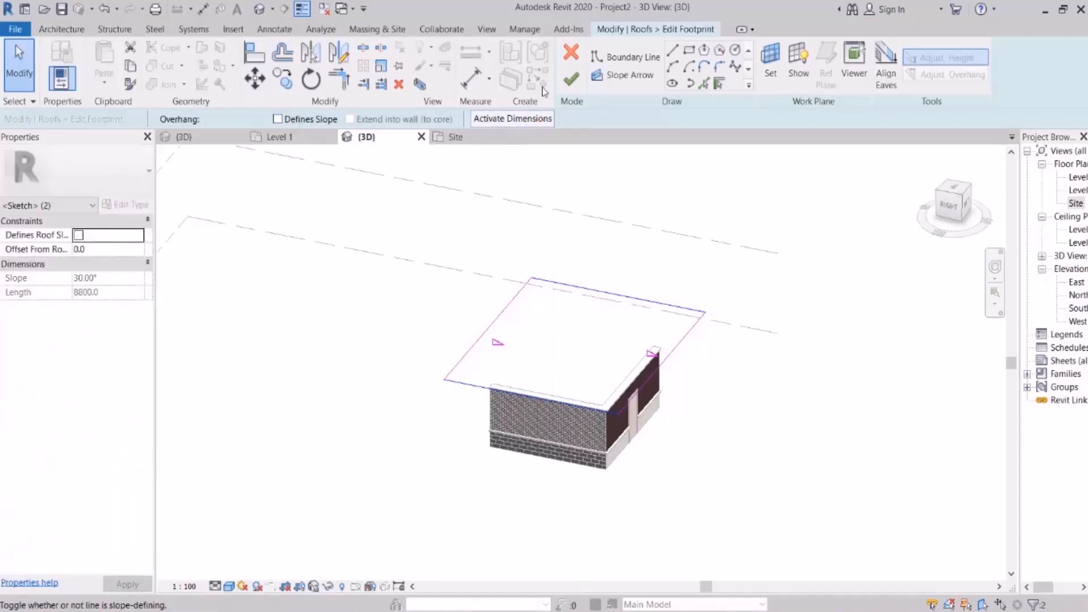
pyautogui.click(563, 82)
# Step: Attach the top of the doorless SW01/Site wall to the gable roof and view the result from the outer corner
pyautogui.keyDown('shift'); pyautogui.moveTo(776, 431); pyautogui.dragTo(758, 396, button='middle'); pyautogui.keyUp('shift')
pyautogui.scroll(3, 565, 425)
pyautogui.click(559, 385)
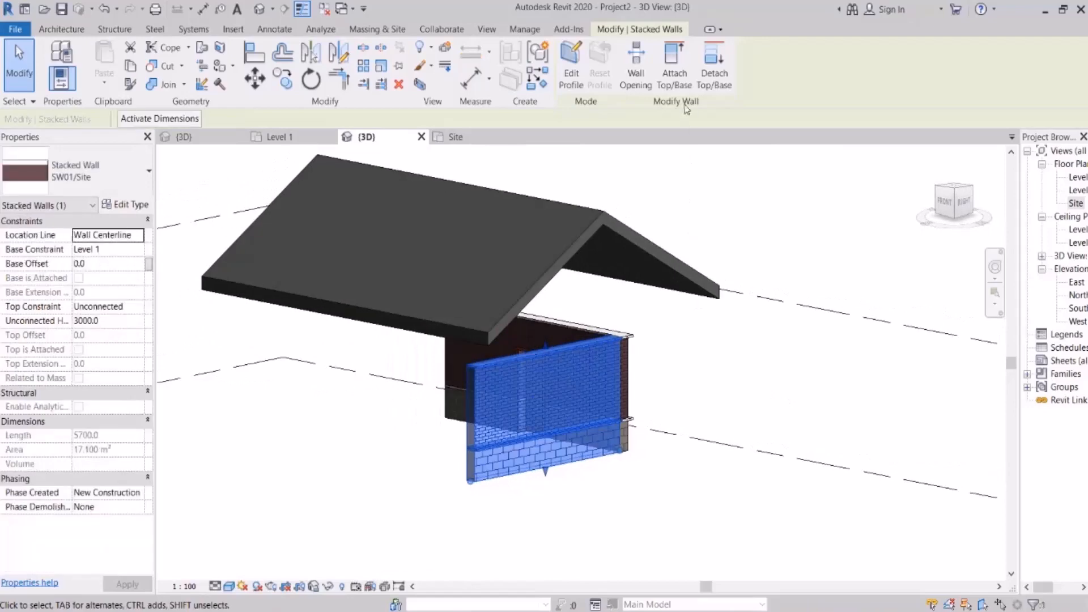
pyautogui.click(674, 73)
pyautogui.click(583, 232)
pyautogui.click(731, 369)
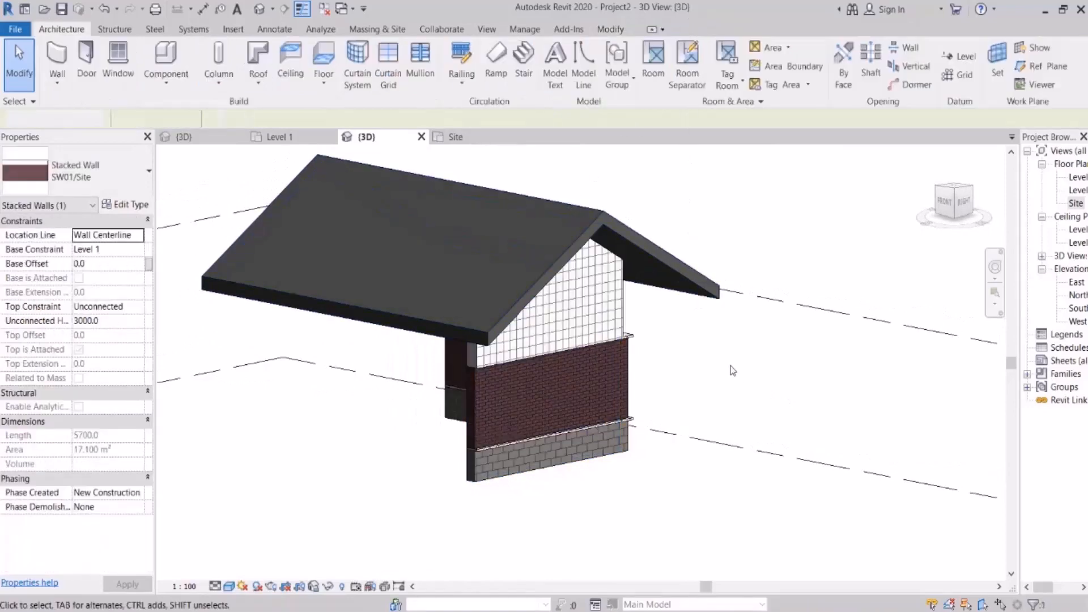
pyautogui.keyDown('shift'); pyautogui.moveTo(730, 370); pyautogui.dragTo(735, 393, button='middle'); pyautogui.keyUp('shift')
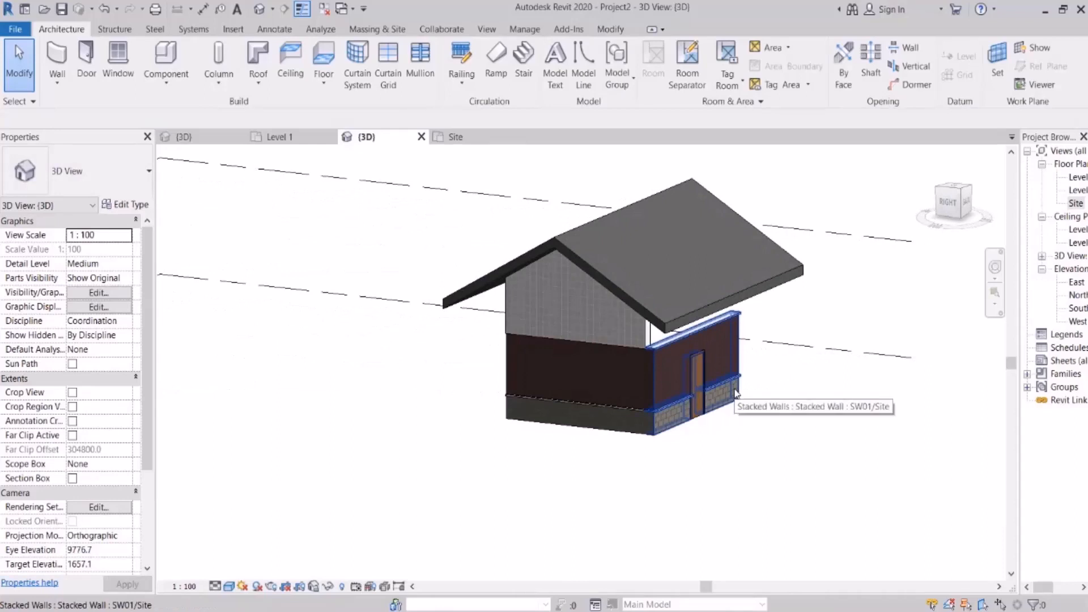